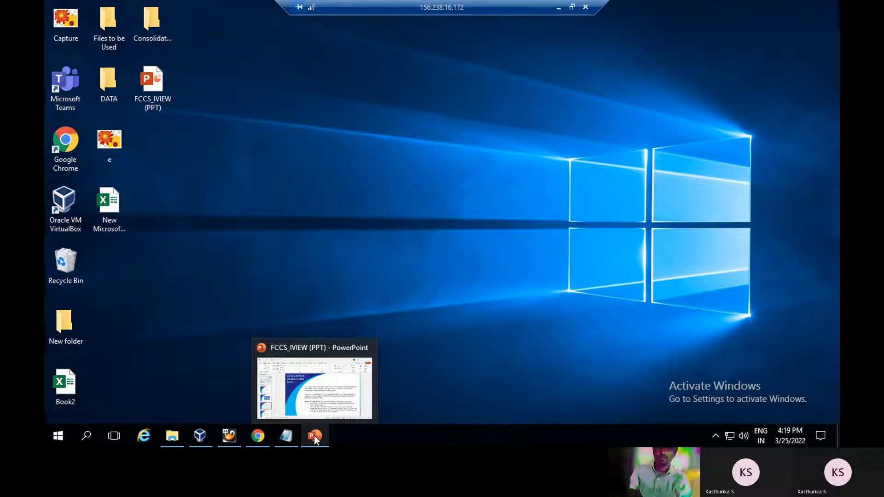
# Open the FCCS_IVIEW presentation and review the slide with the use cases for creating substitution variables.
pyautogui.click(314, 435)
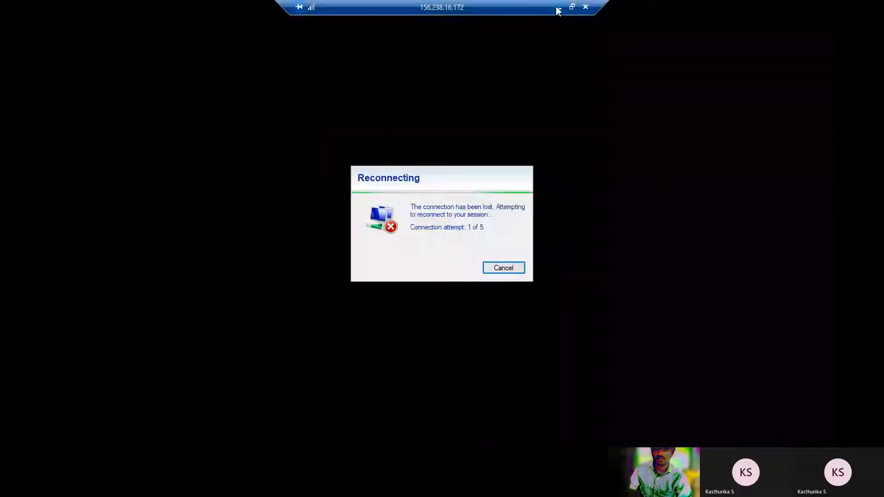
pyautogui.click(558, 7)
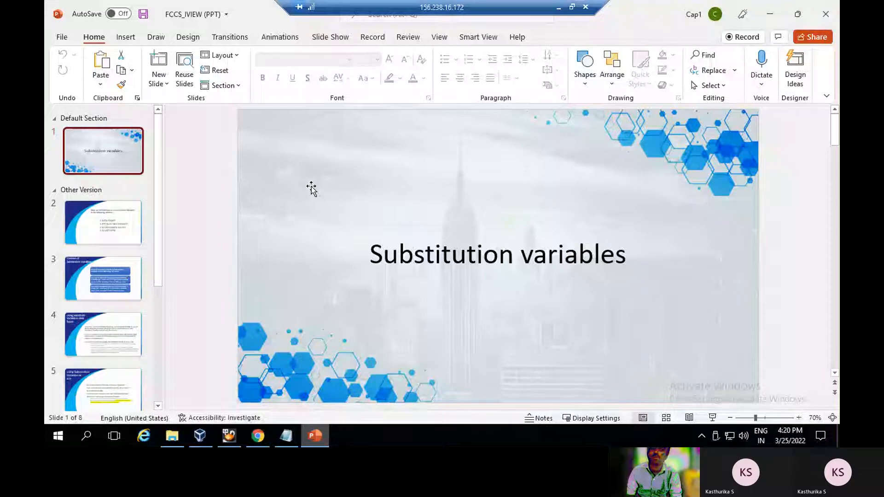
pyautogui.press('pagedown')
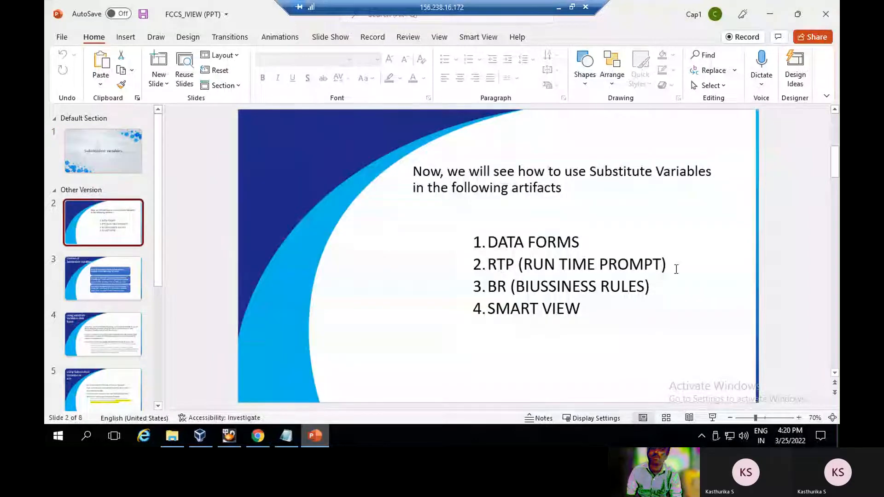
pyautogui.click(117, 283)
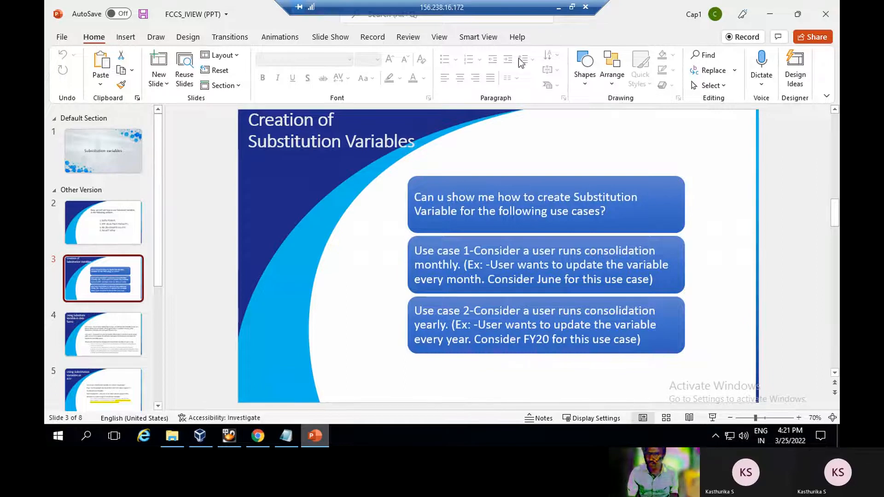
# Switch to EPM Cloud Financial Consolidation and Close in Chrome and open the list of substitution variables.
pyautogui.click(258, 435)
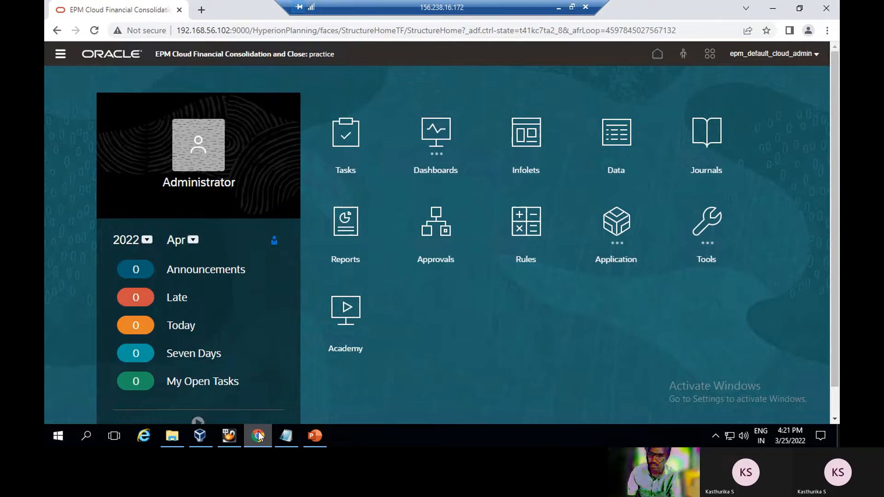
pyautogui.click(61, 57)
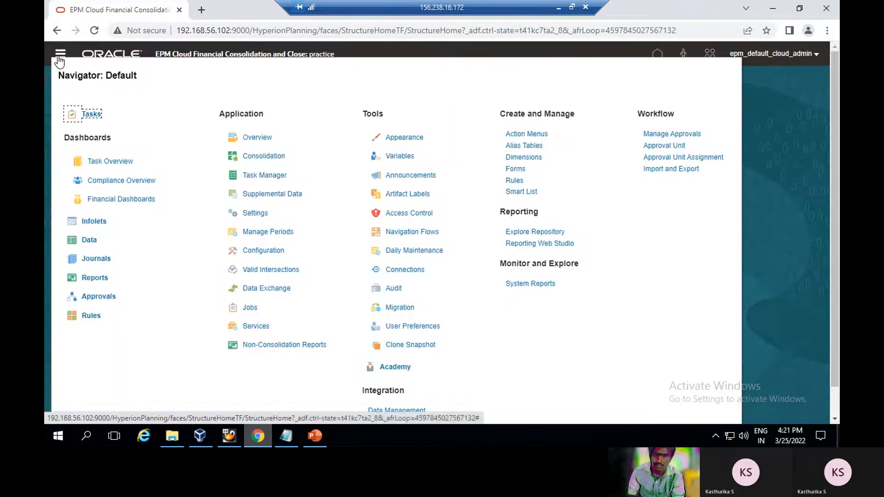
pyautogui.click(400, 157)
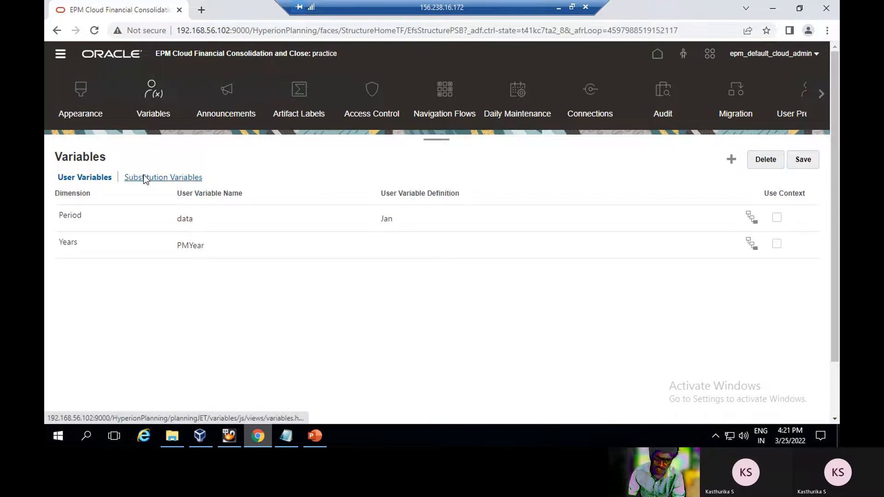
pyautogui.click(145, 178)
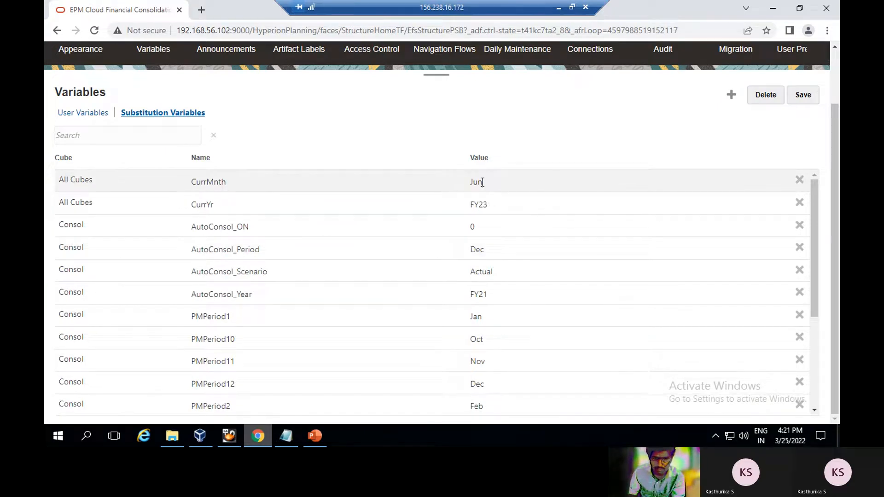
# Try to delete the CurrMnth substitution variable for All Cubes.
pyautogui.click(731, 95)
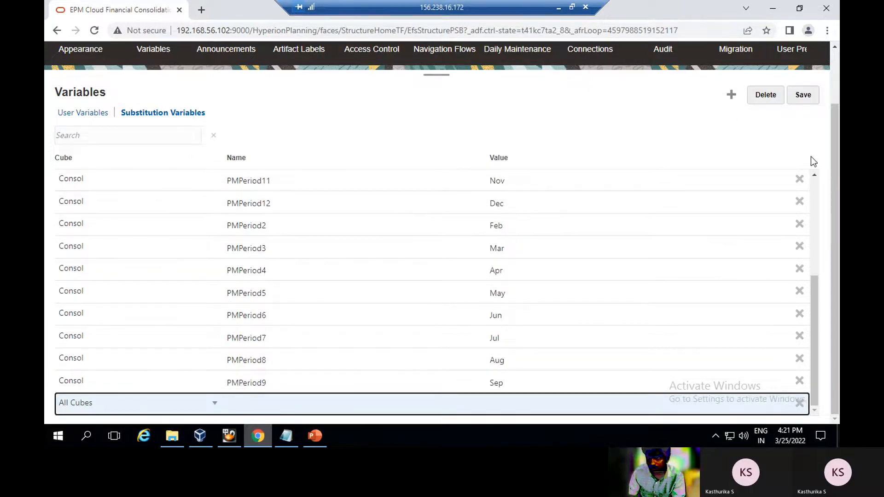
pyautogui.scroll(5, 529, 270)
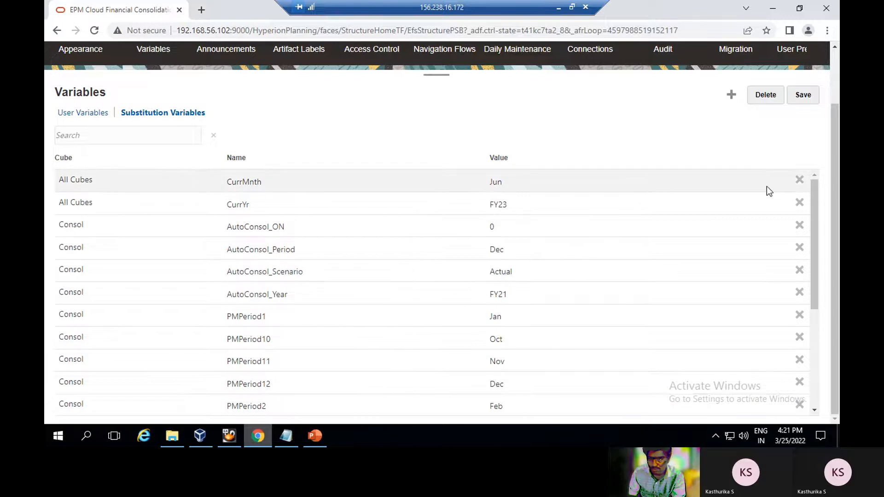
pyautogui.click(799, 180)
pyautogui.click(517, 280)
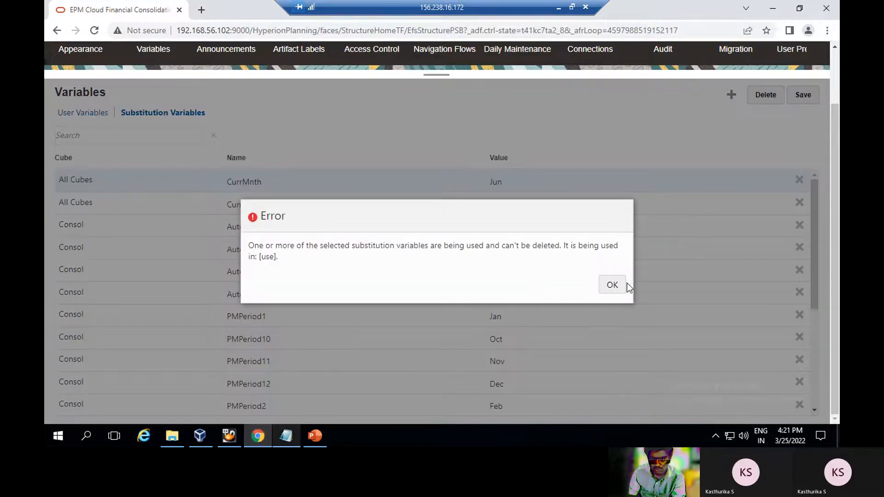
pyautogui.click(606, 286)
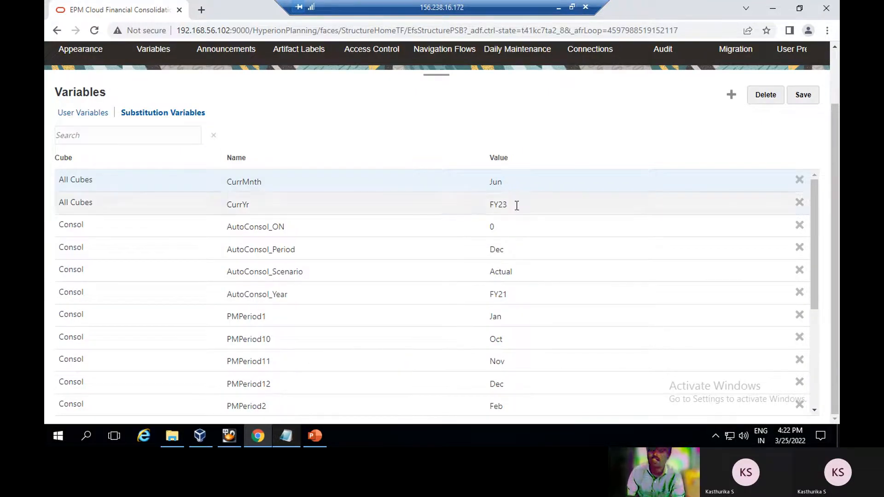
# Return to the home page, open form management and display the forms in the data forms folder.
pyautogui.click(774, 10)
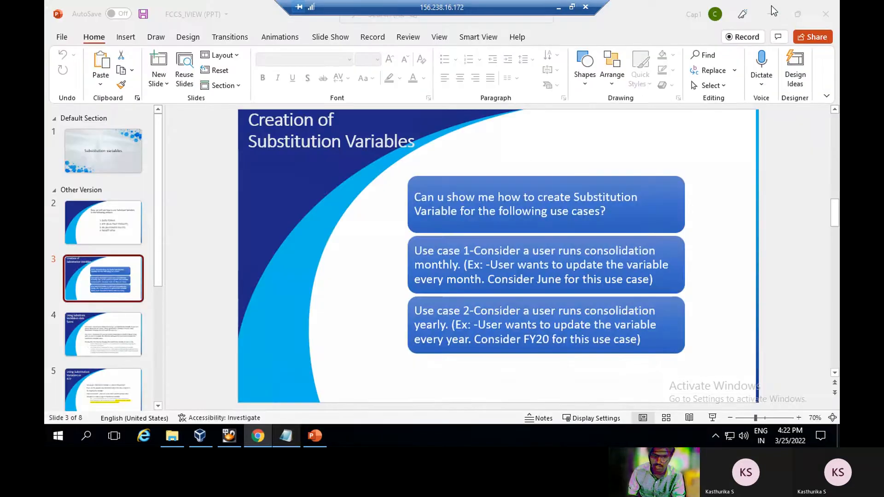
pyautogui.hotkey('alt', 'Tab')
pyautogui.scroll(2, 576, 207)
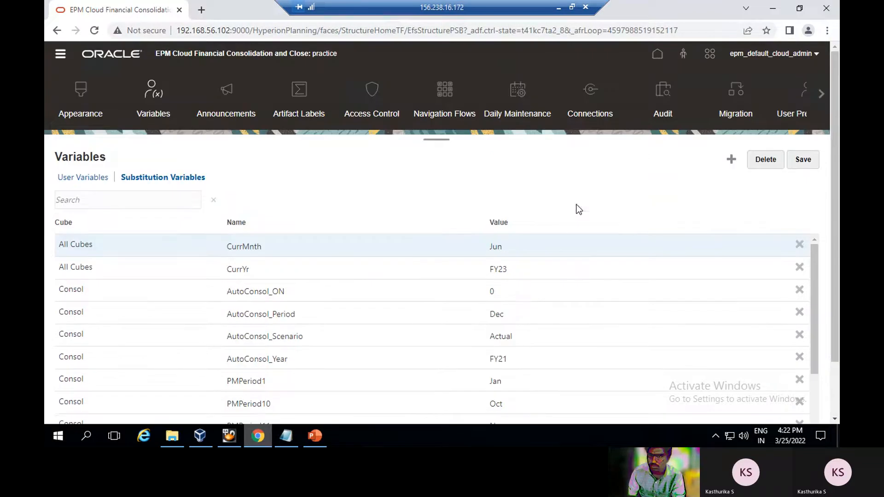
pyautogui.click(654, 58)
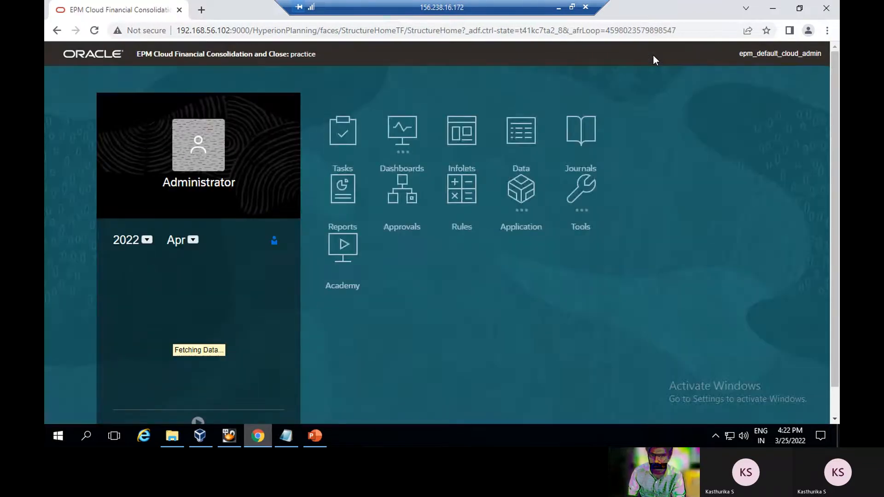
pyautogui.click(60, 54)
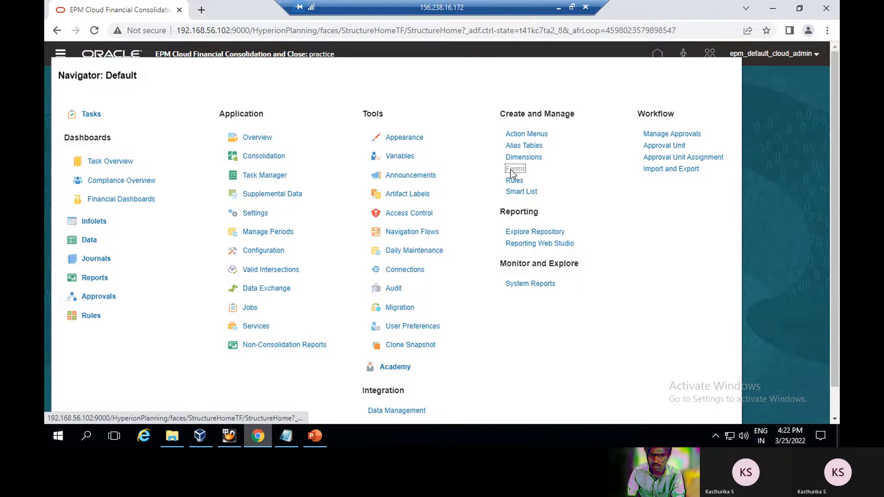
pyautogui.click(510, 169)
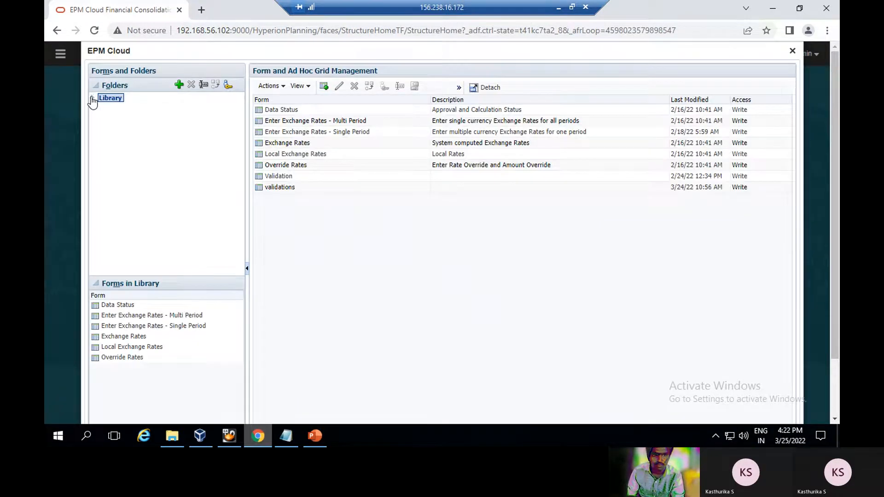
pyautogui.click(93, 99)
pyautogui.click(131, 107)
# Delete the form named use from the data forms folder and close form management.
pyautogui.click(284, 155)
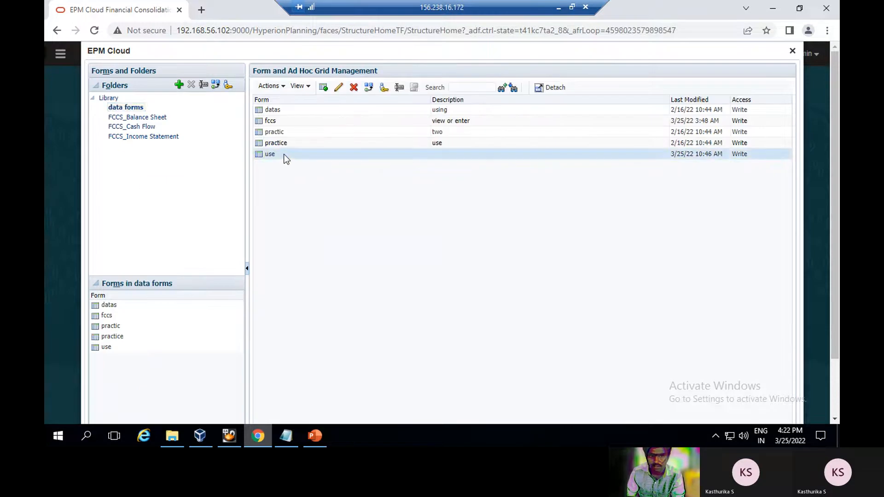
pyautogui.click(353, 89)
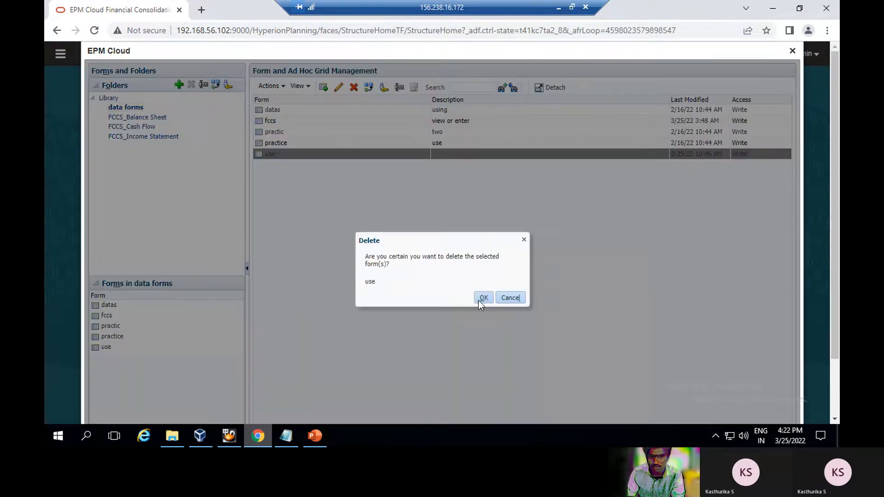
pyautogui.click(481, 297)
pyautogui.click(792, 53)
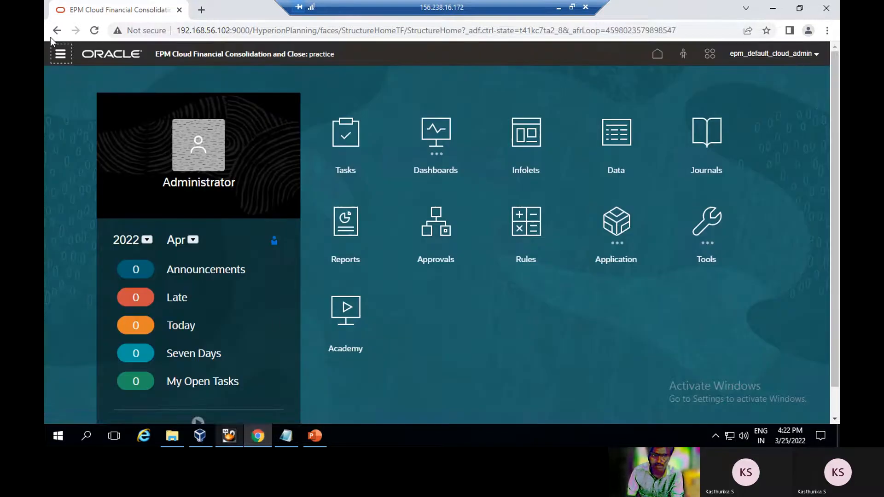
# Reopen the substitution variables list of the practice application.
pyautogui.click(60, 54)
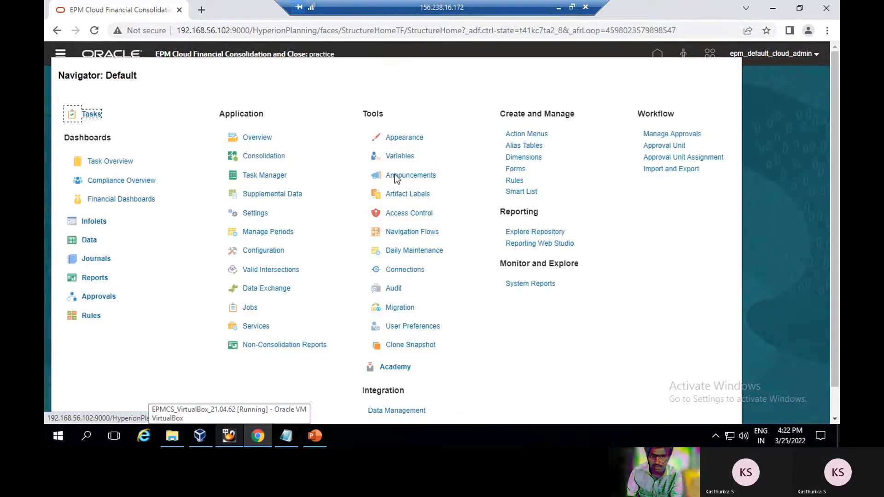
pyautogui.click(399, 157)
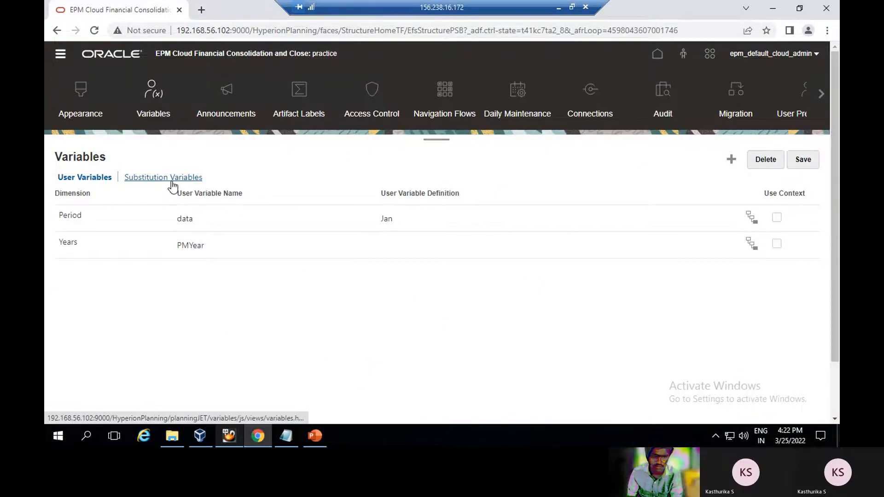
pyautogui.click(156, 180)
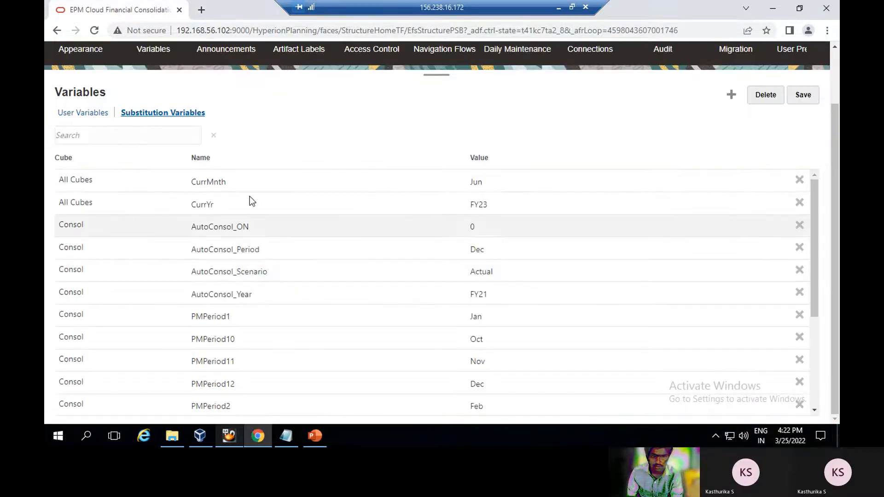
# Delete the existing CurrMnth and CurrYr substitution variables for All Cubes.
pyautogui.click(800, 181)
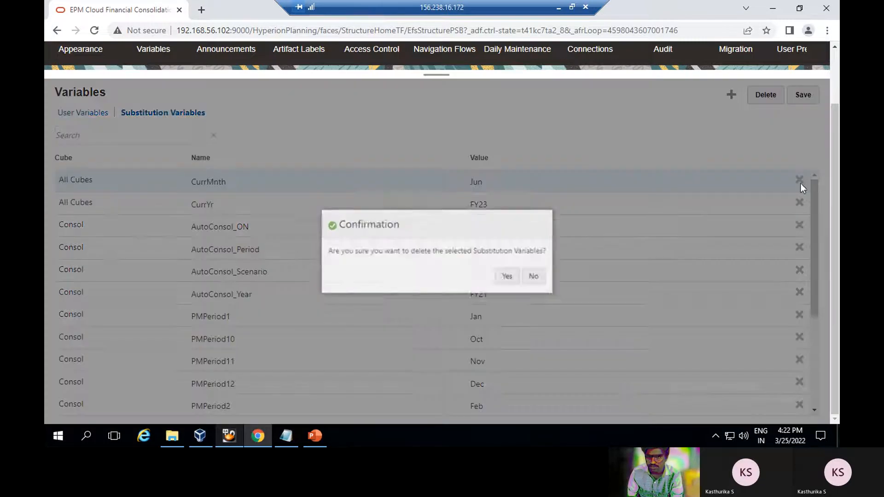
pyautogui.click(516, 279)
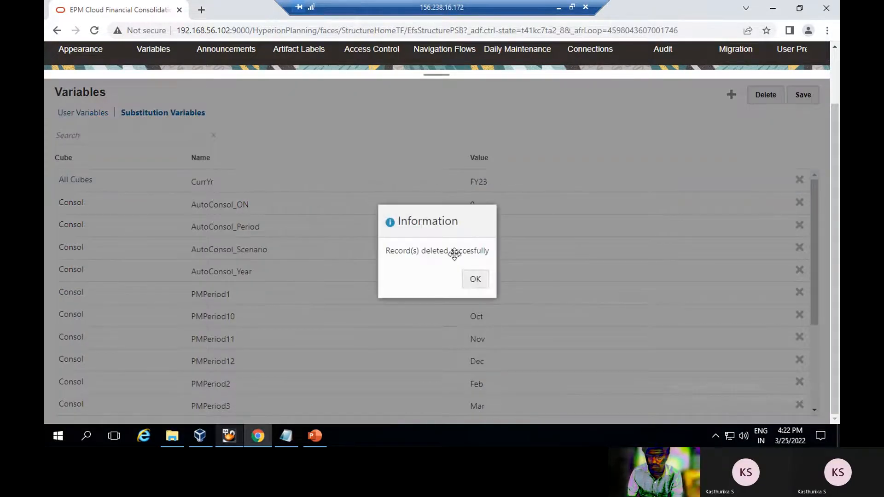
pyautogui.click(473, 280)
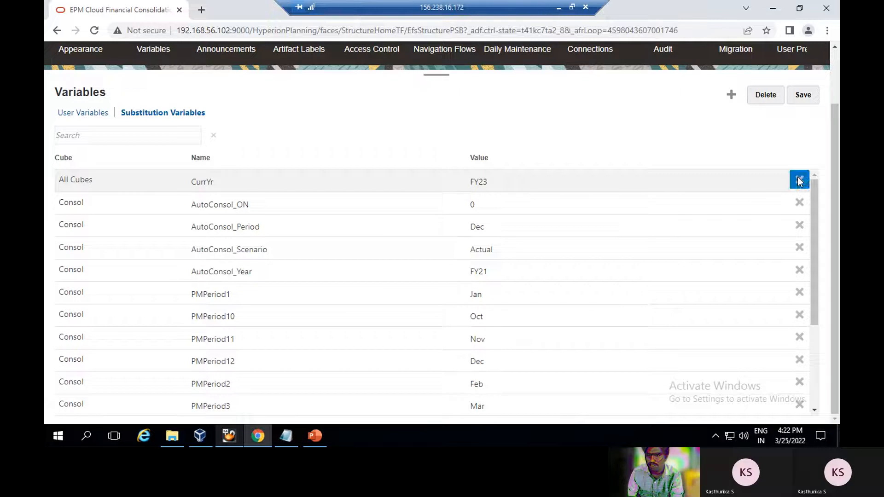
pyautogui.click(799, 179)
pyautogui.click(513, 278)
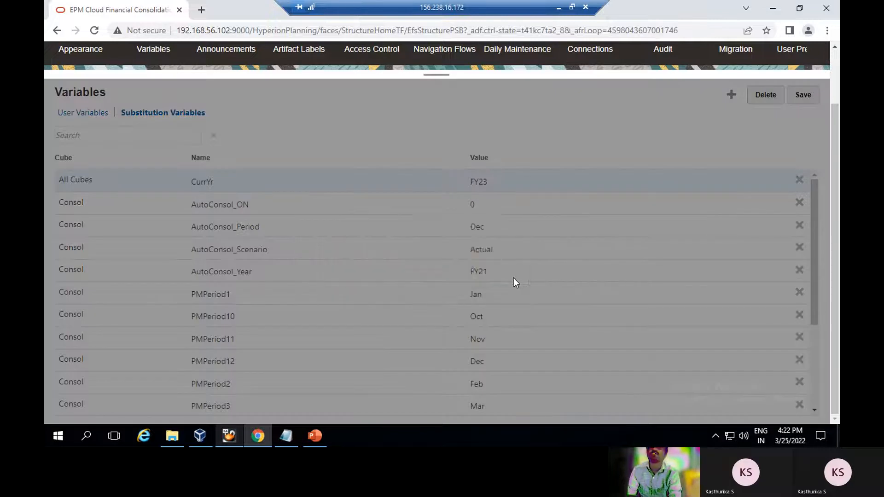
pyautogui.click(473, 277)
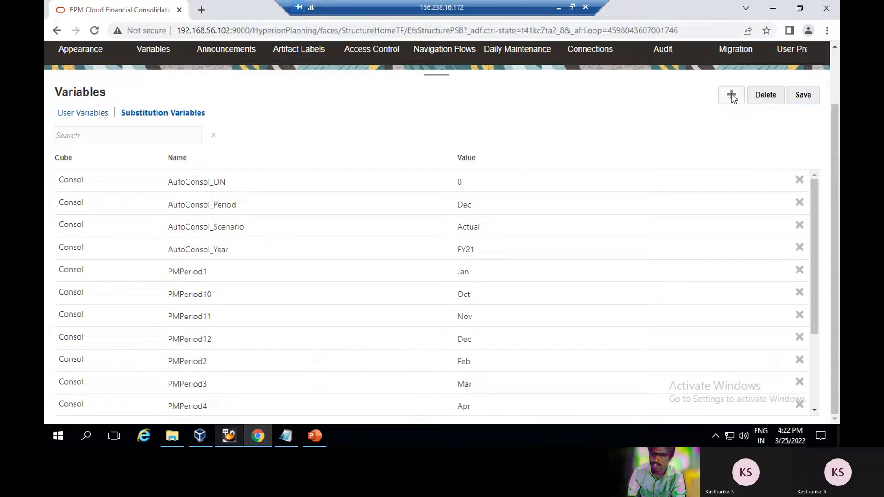
# Add a substitution variable CurrMnth for All Cubes with the value Jun and save it.
pyautogui.click(731, 94)
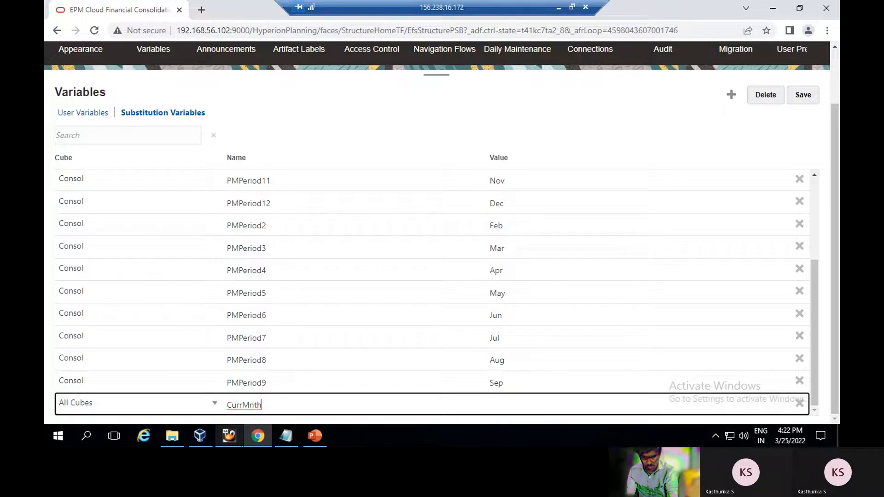
pyautogui.click(494, 407)
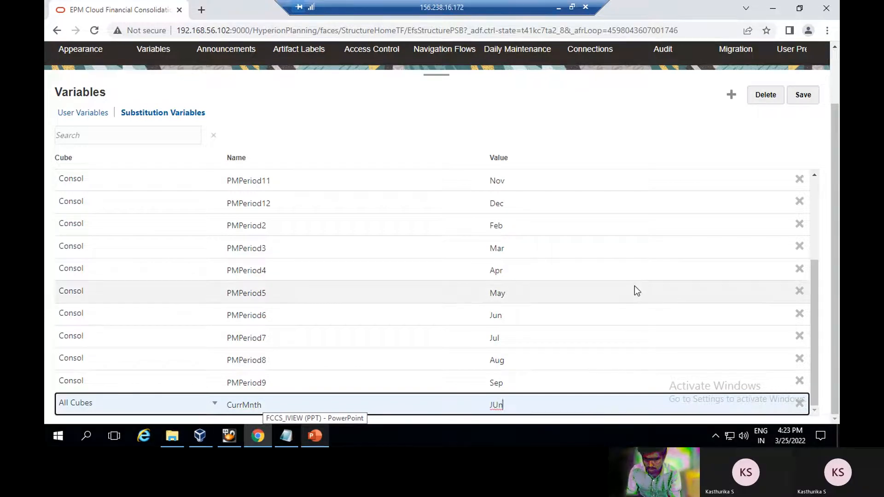
pyautogui.press('BackSpace')
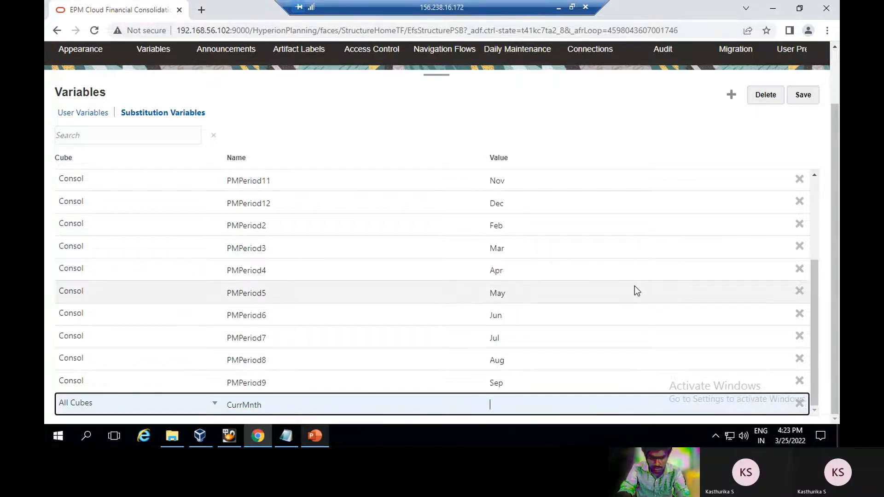
pyautogui.write('Jun')
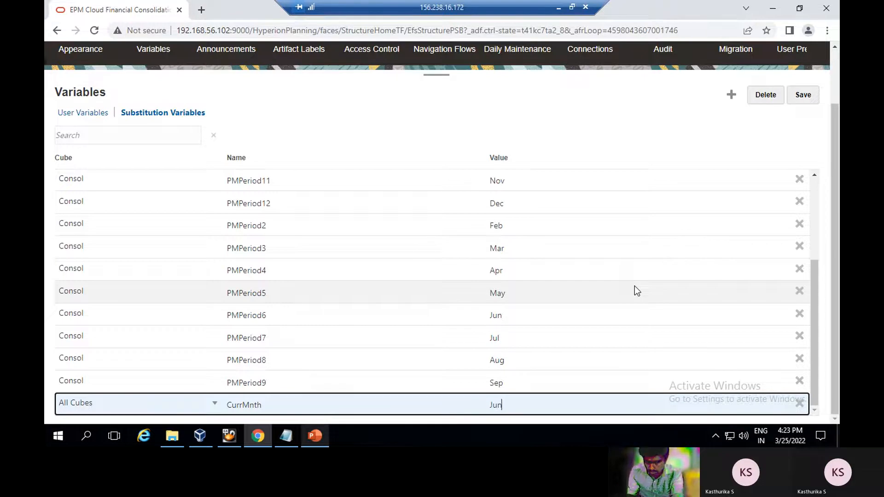
pyautogui.click(805, 95)
pyautogui.click(474, 281)
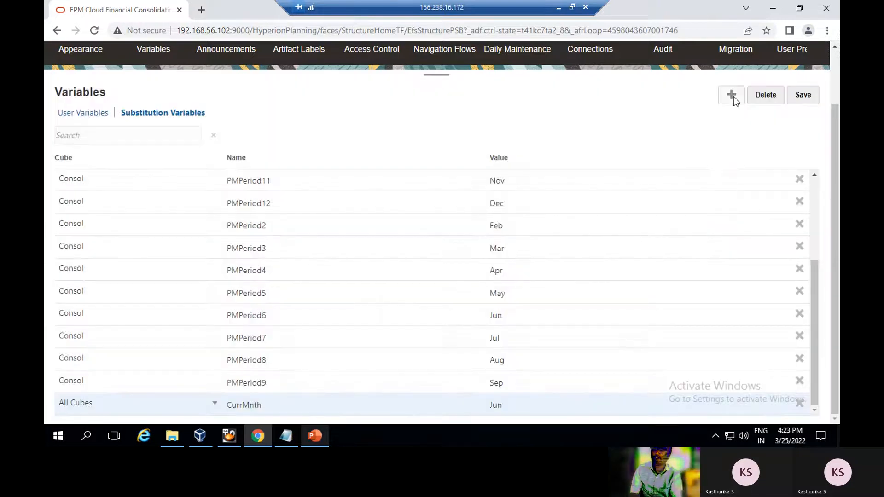
# Add a substitution variable CurrYr for All Cubes with the value FY23 and save it.
pyautogui.click(732, 96)
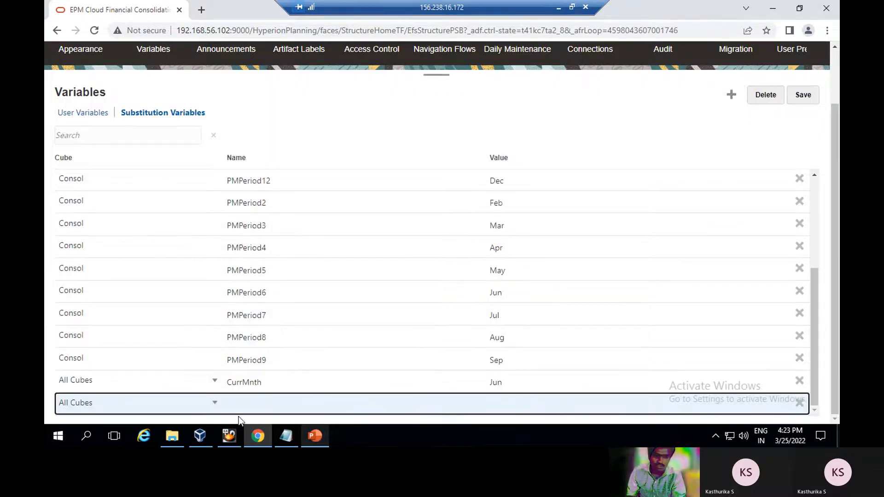
pyautogui.click(239, 404)
pyautogui.write('CurrYr')
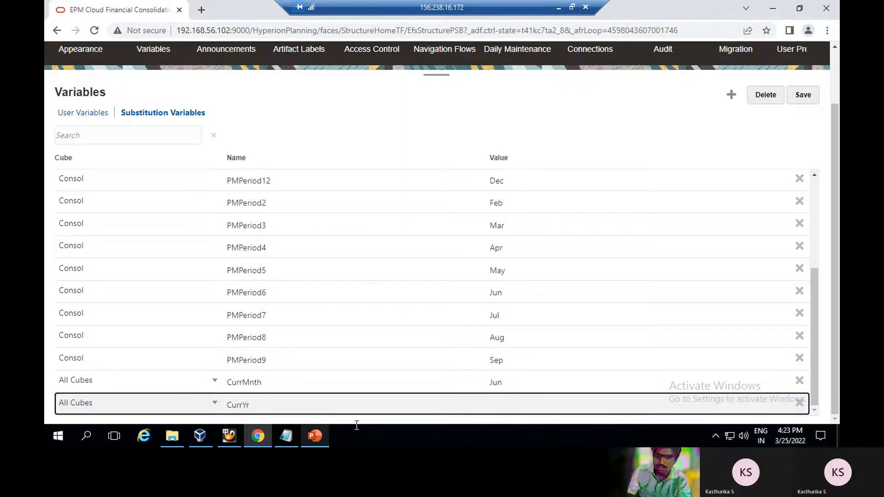
pyautogui.click(494, 401)
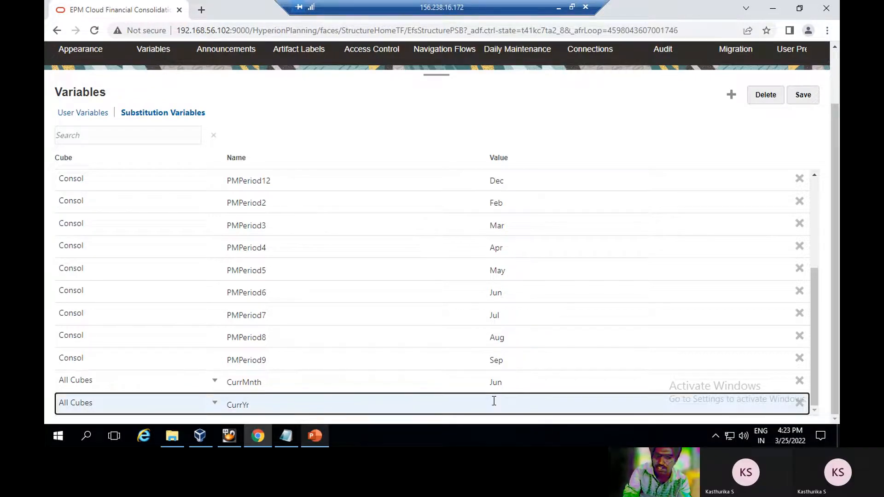
pyautogui.write('FY23')
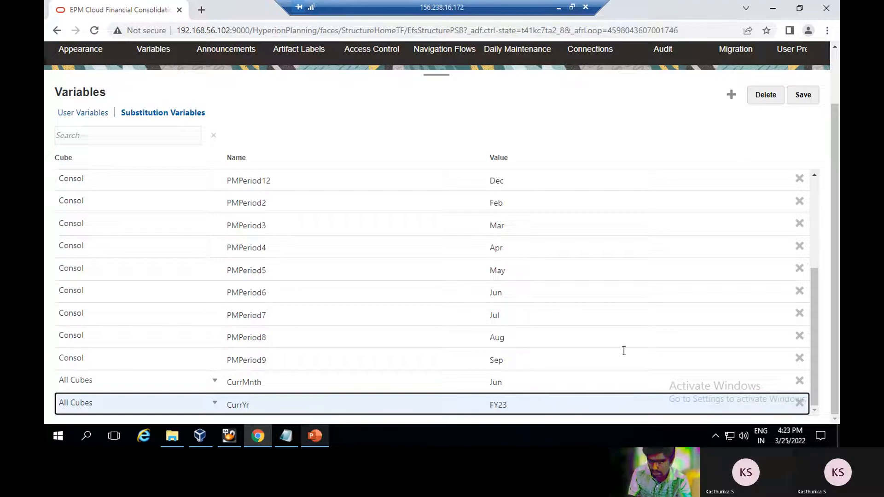
pyautogui.click(792, 94)
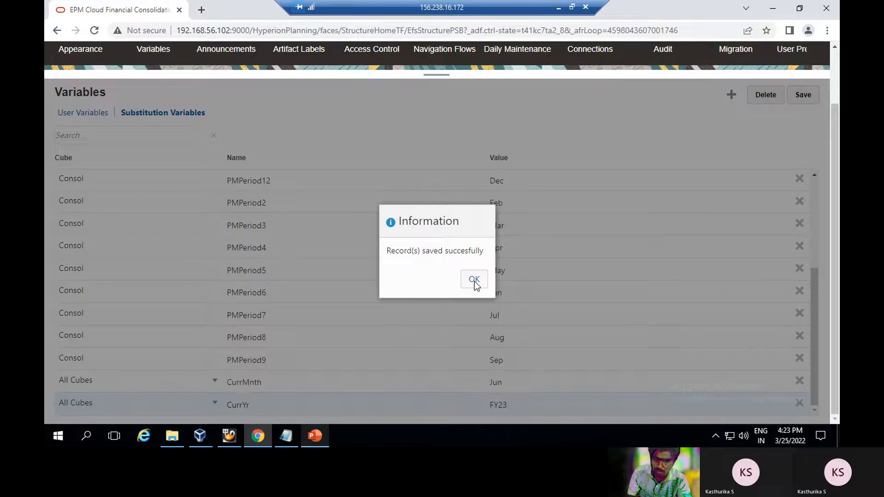
pyautogui.click(475, 280)
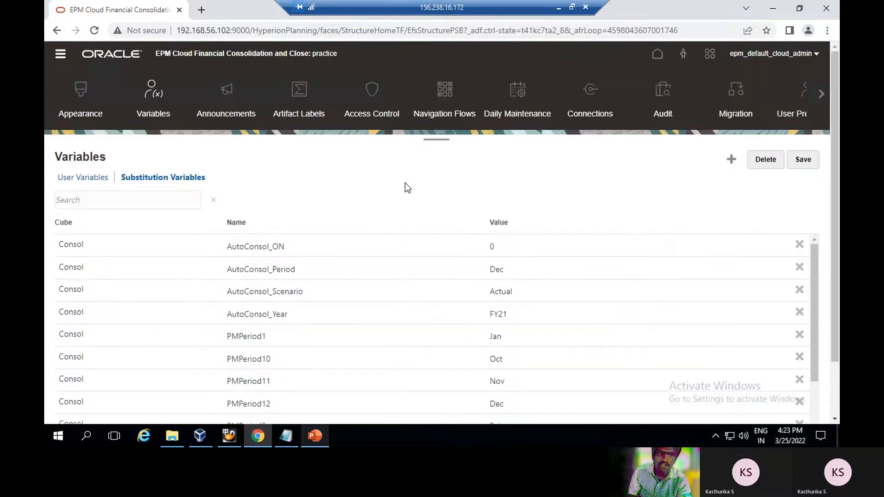
# Switch to the PowerPoint deck and read the use cases on slide 4, Using Substitute Variable in data forms.
pyautogui.click(59, 56)
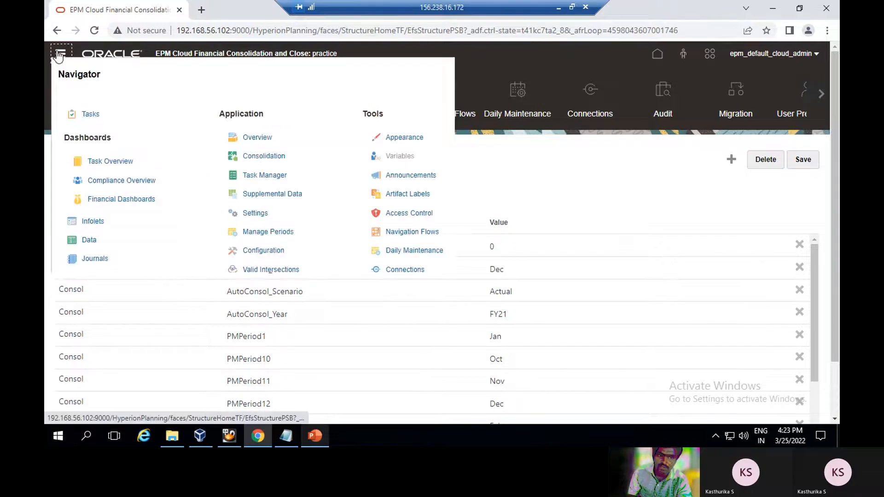
pyautogui.click(310, 438)
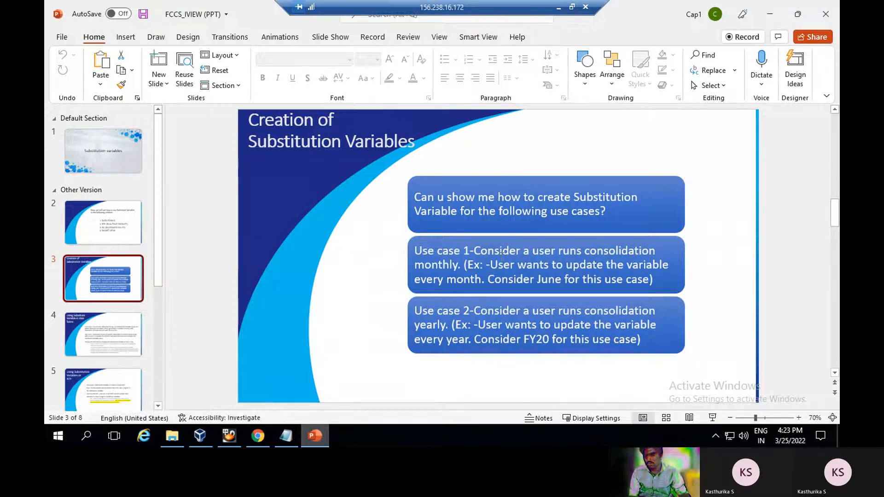
pyautogui.click(84, 325)
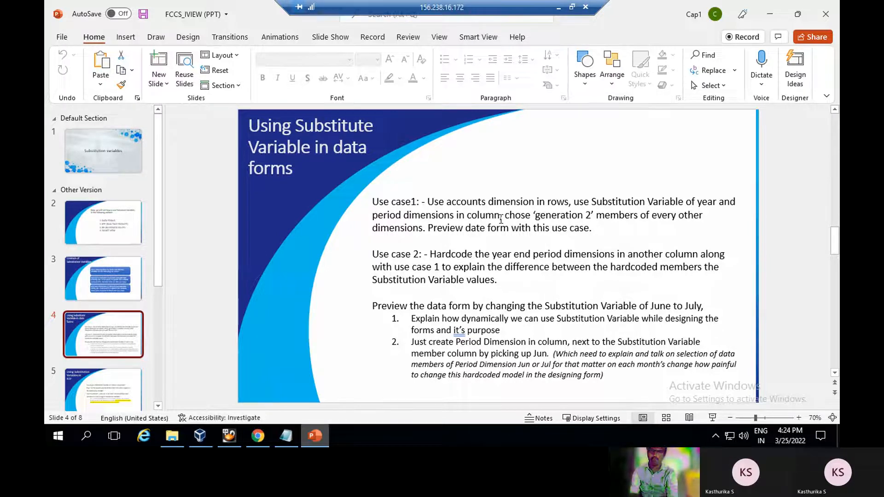
# Return to the practice application in Chrome and open the data forms folder in form management.
pyautogui.click(261, 435)
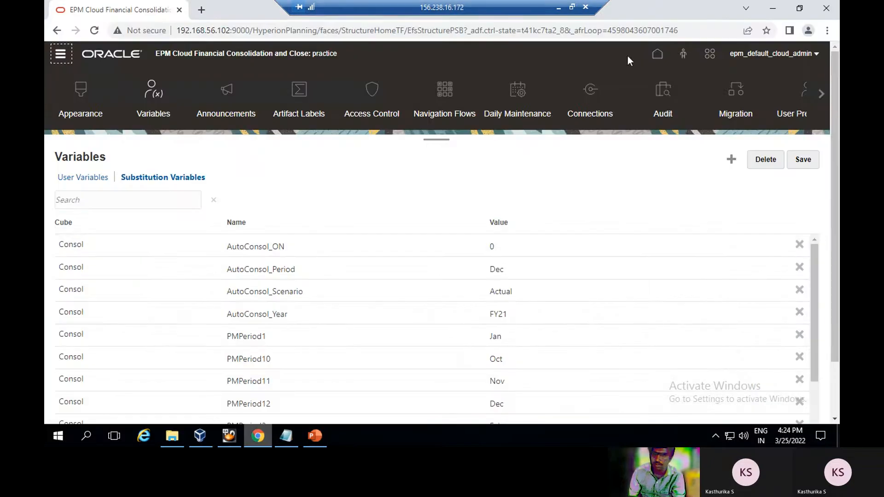
pyautogui.click(660, 55)
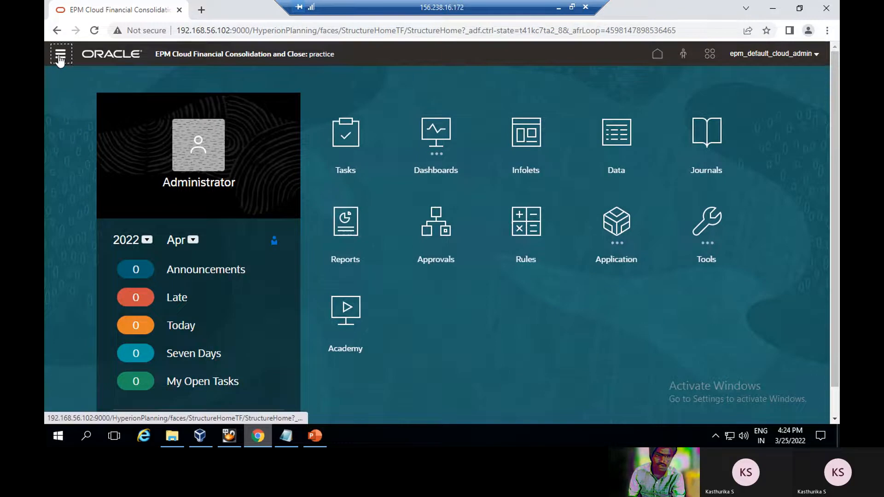
pyautogui.click(60, 57)
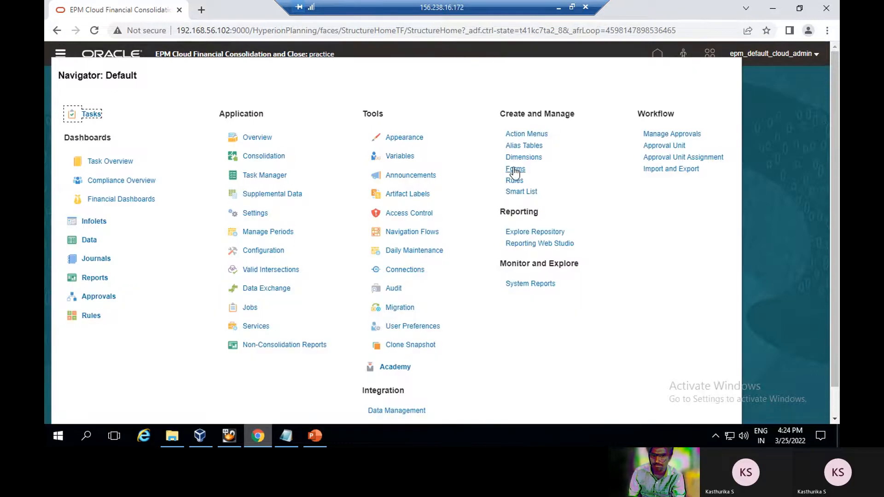
pyautogui.click(513, 167)
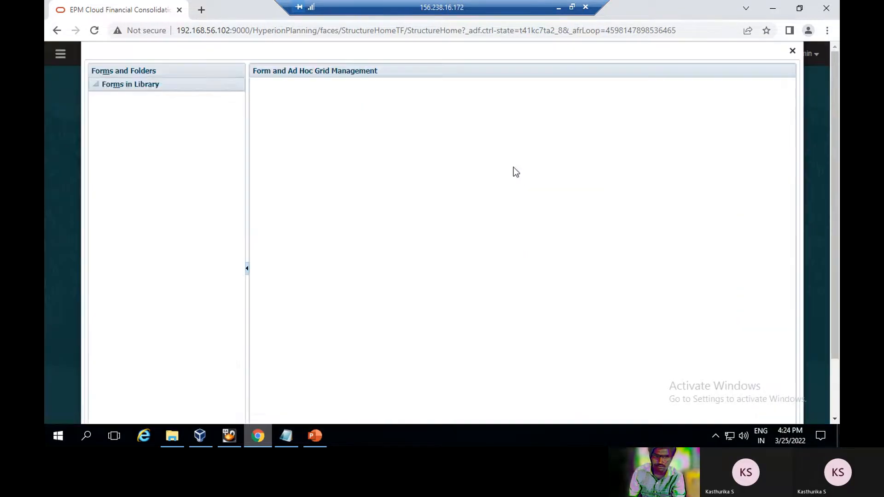
pyautogui.click(93, 100)
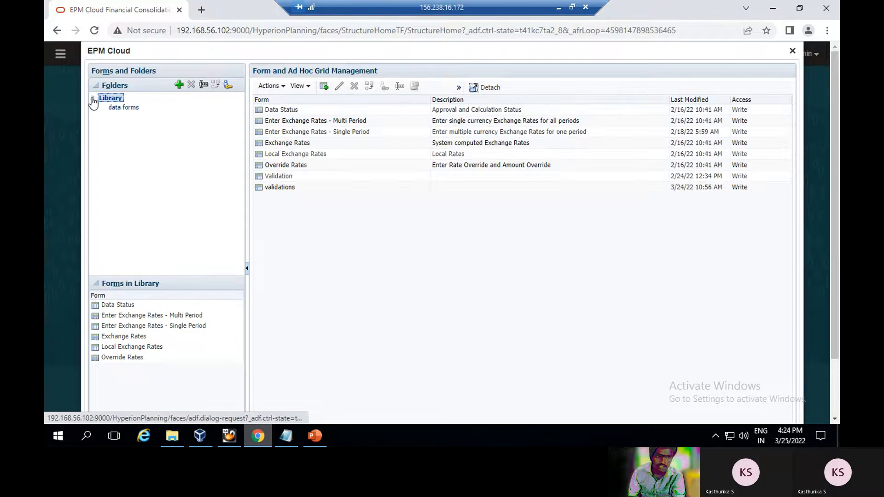
pyautogui.click(125, 108)
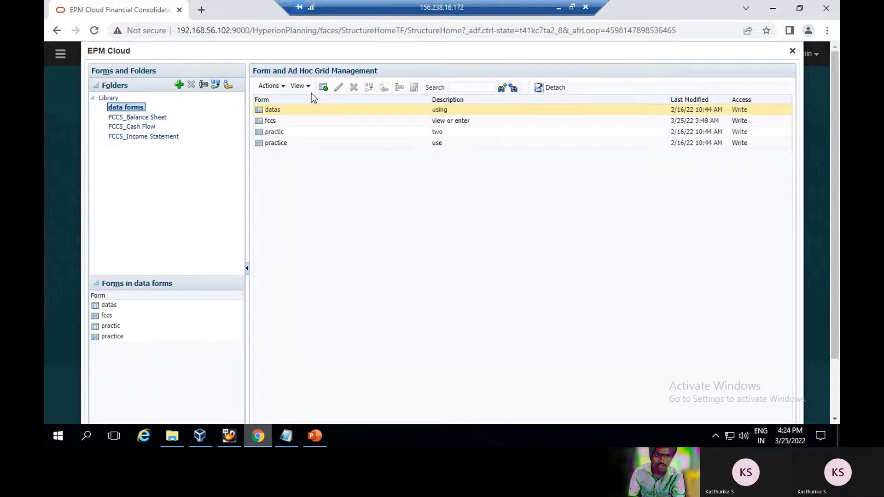
# Create a simple form named today in the data forms folder and fill in its description.
pyautogui.click(281, 88)
pyautogui.click(290, 99)
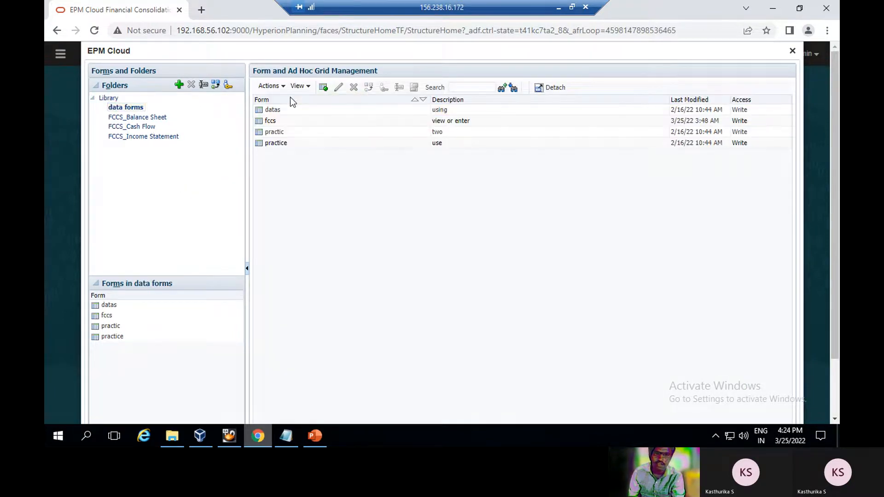
pyautogui.click(360, 124)
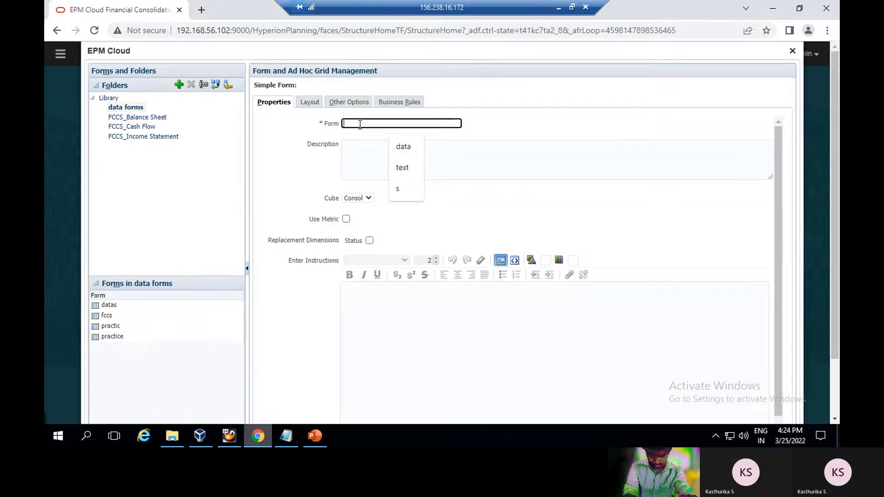
pyautogui.write('today')
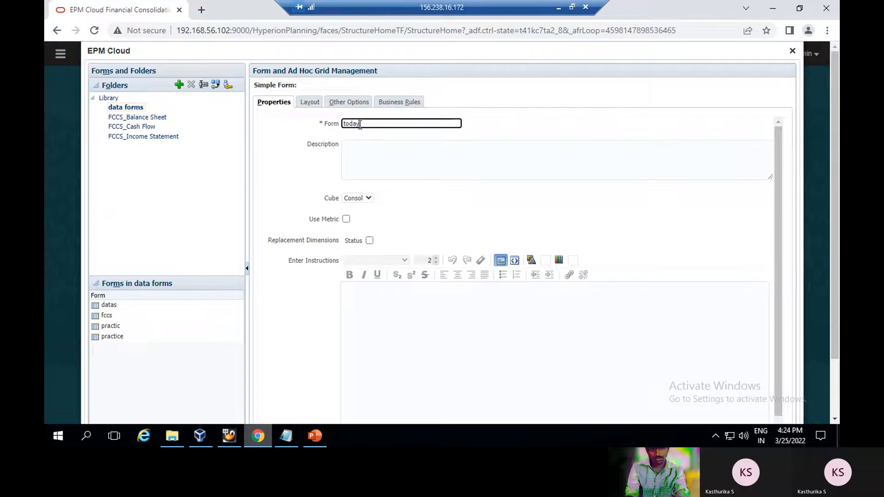
pyautogui.click(366, 150)
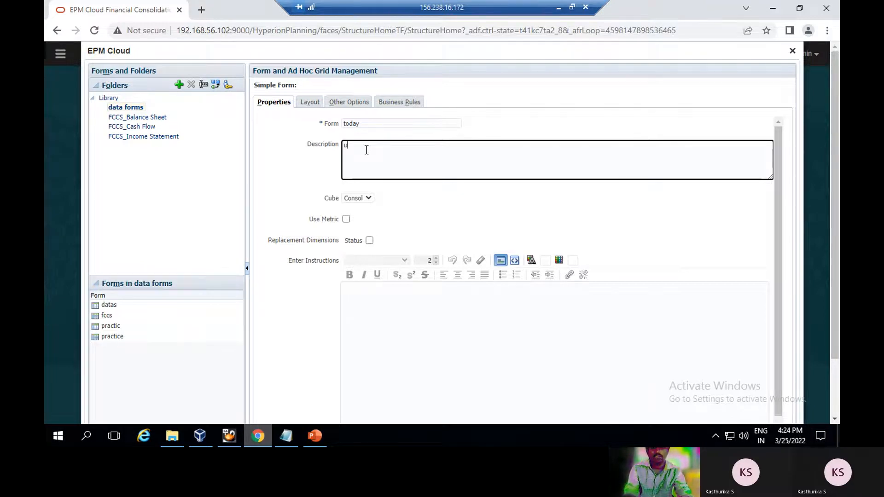
# Lay out the form with Account in the rows and Years and Period in column A.
pyautogui.click(310, 102)
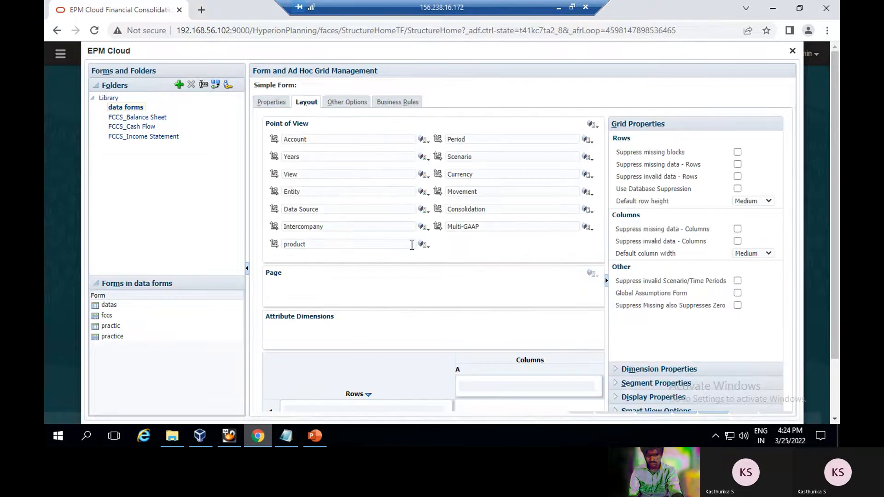
pyautogui.scroll(-2, 413, 245)
pyautogui.scroll(1, 411, 244)
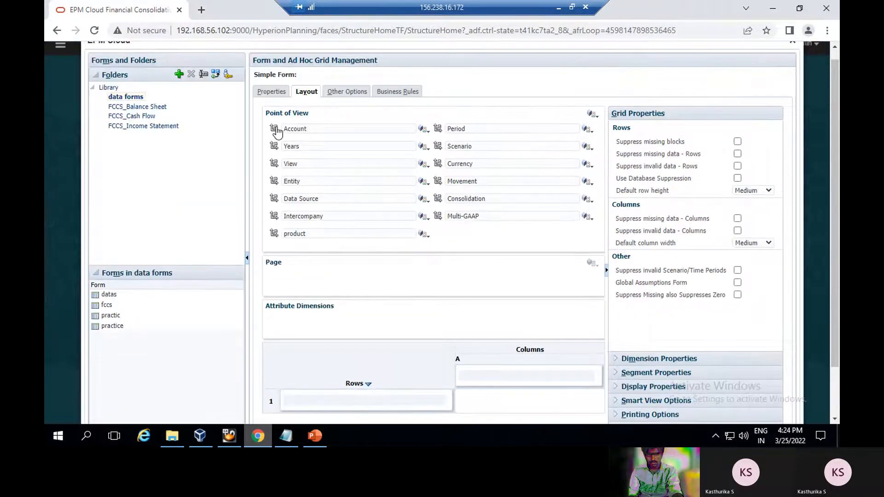
pyautogui.moveTo(275, 129); pyautogui.dragTo(288, 403)
pyautogui.moveTo(438, 129); pyautogui.dragTo(470, 354)
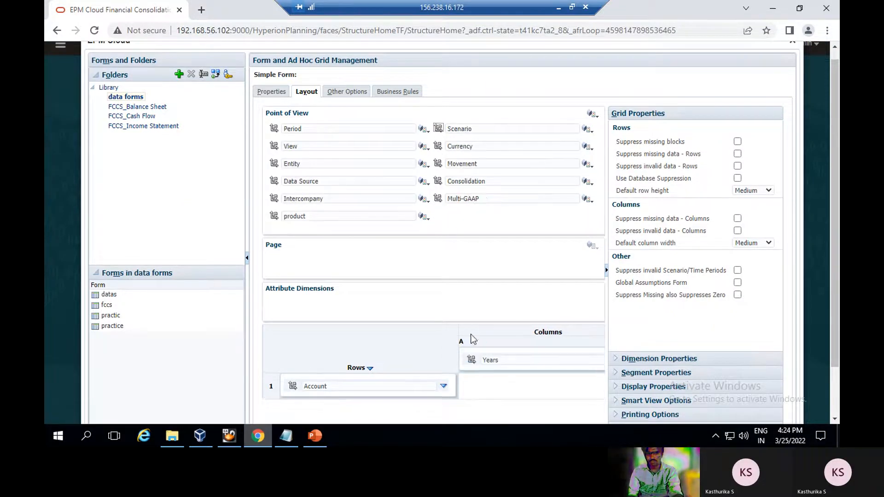
pyautogui.moveTo(274, 132); pyautogui.dragTo(472, 368)
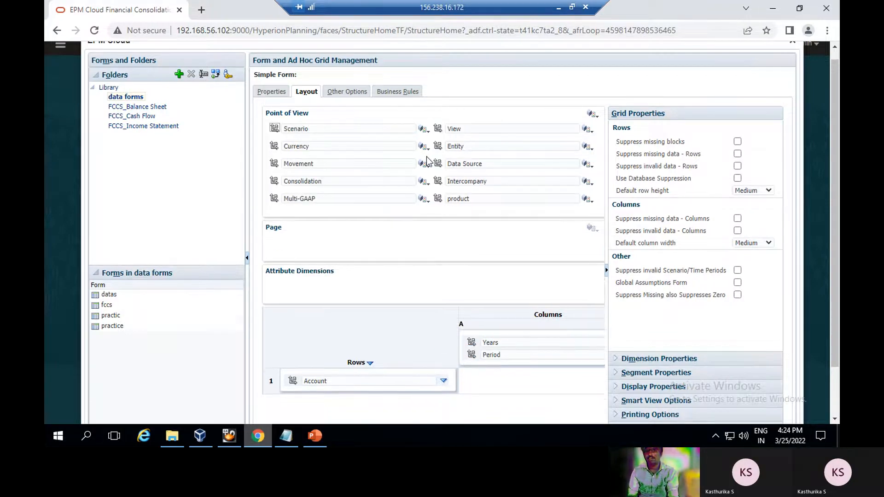
# Open member selection for the form's point of view and add Actual for the Scenario dimension.
pyautogui.scroll(1, 533, 173)
pyautogui.click(592, 125)
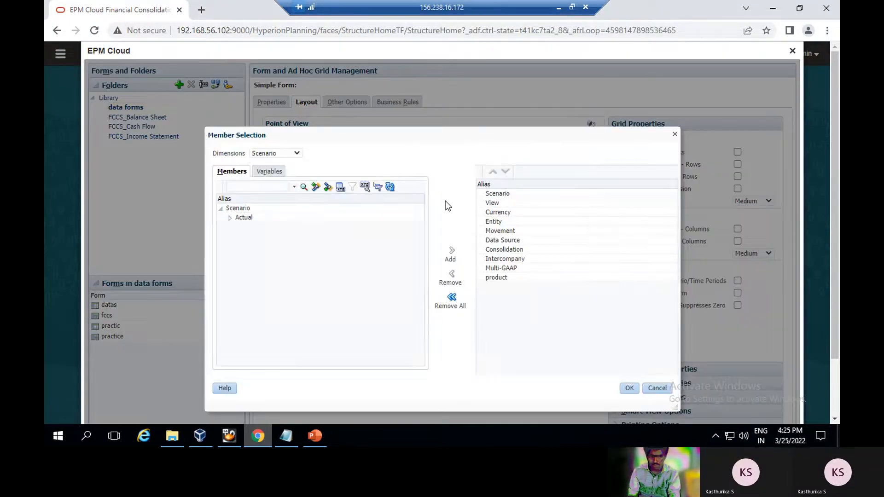
pyautogui.click(297, 153)
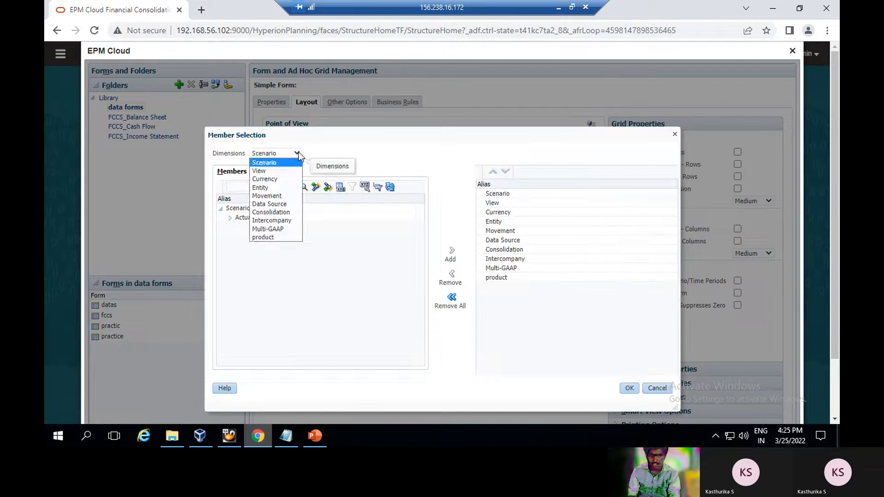
pyautogui.click(267, 164)
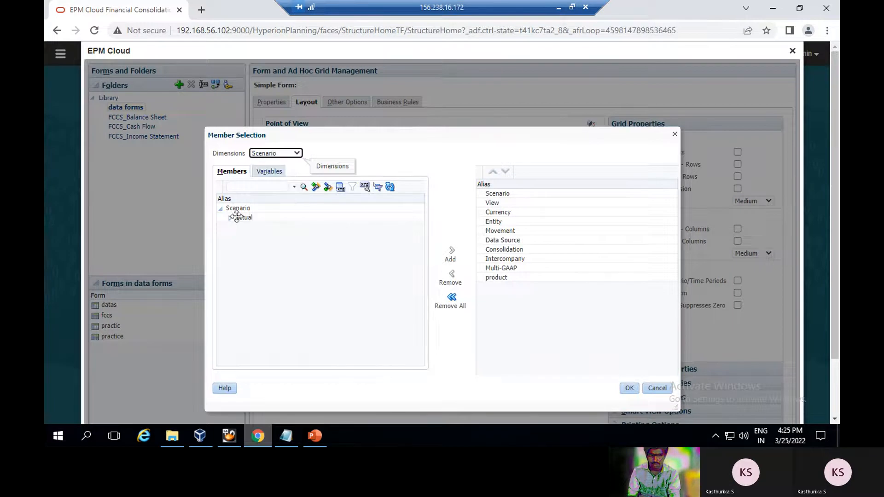
pyautogui.click(452, 252)
# Add Periodic for the View dimension and Entity Currency for the Currency dimension to the point of view.
pyautogui.click(296, 152)
pyautogui.click(281, 159)
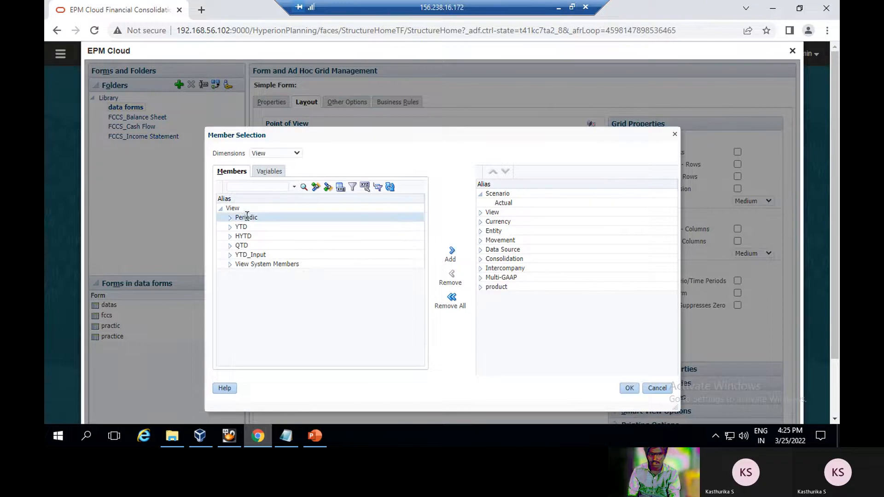
pyautogui.click(258, 217)
pyautogui.click(452, 252)
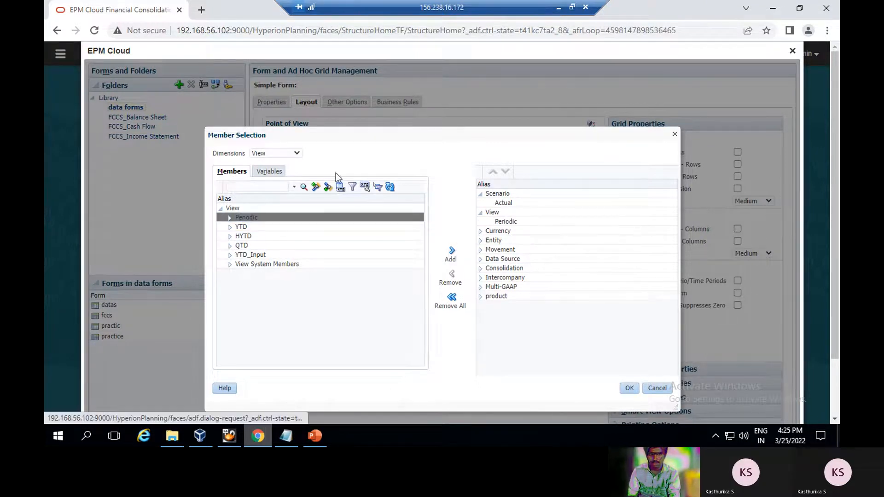
pyautogui.click(296, 154)
pyautogui.click(279, 177)
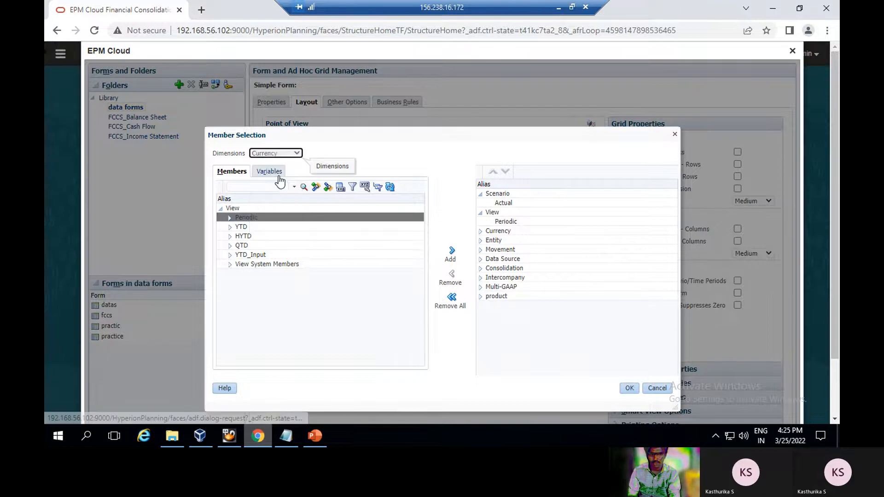
pyautogui.click(452, 252)
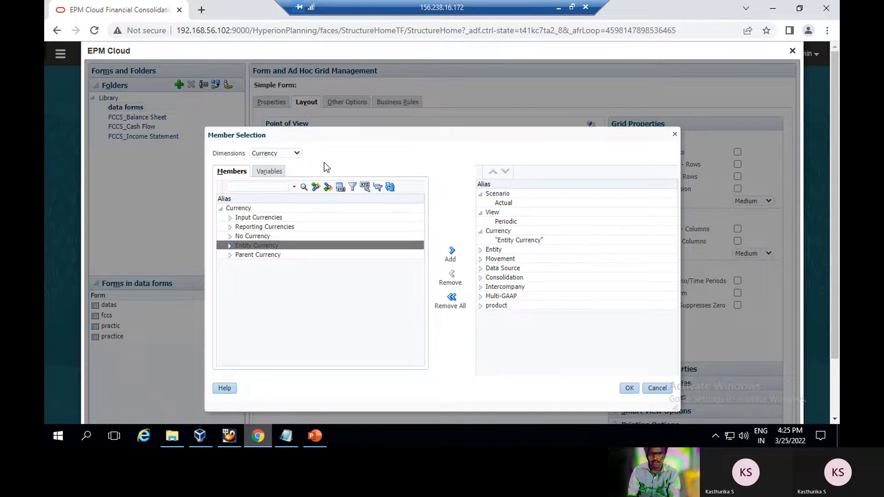
# Add the Entity member EN01_01_France, under Total Geography > Segments > EN01, to the point of view.
pyautogui.click(301, 153)
pyautogui.click(272, 187)
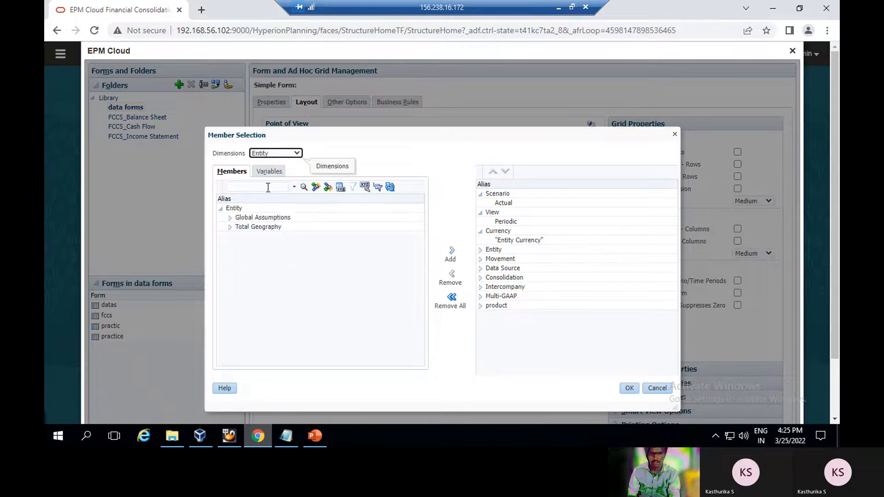
pyautogui.click(230, 227)
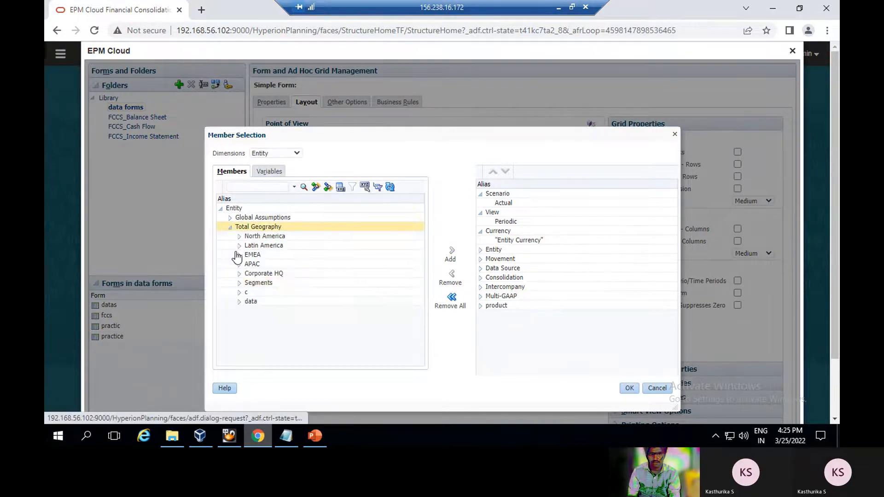
pyautogui.click(239, 282)
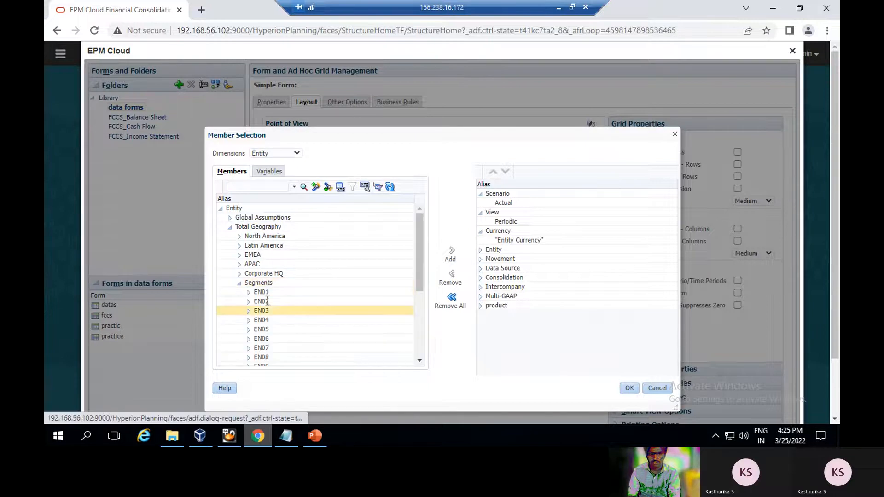
pyautogui.click(248, 292)
pyautogui.click(283, 301)
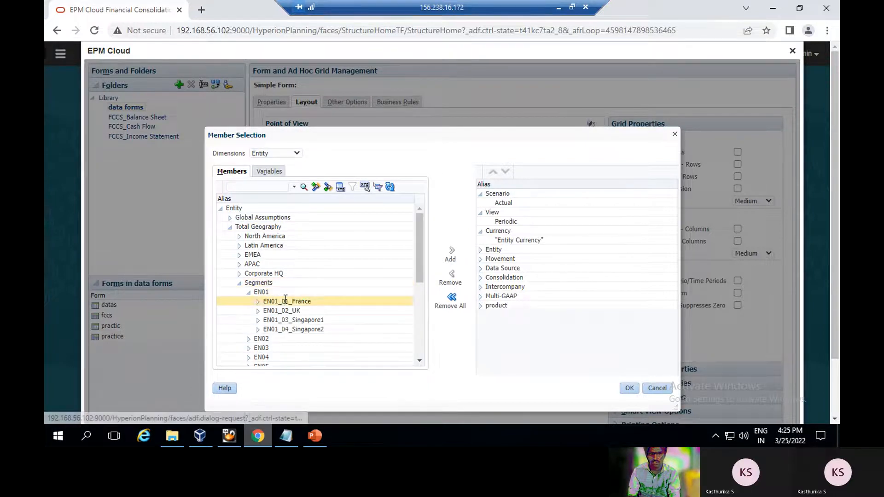
pyautogui.click(452, 251)
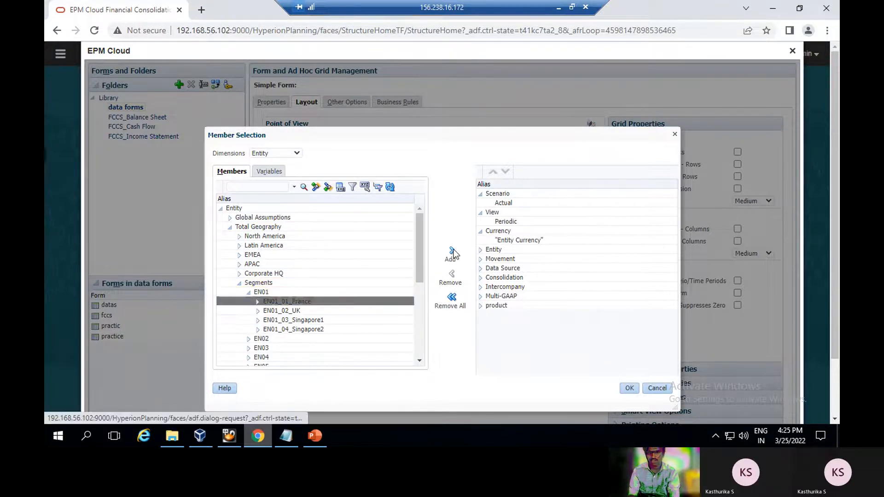
# Add No Movement, under Total Movements, to the point of view for the Movement dimension.
pyautogui.click(296, 153)
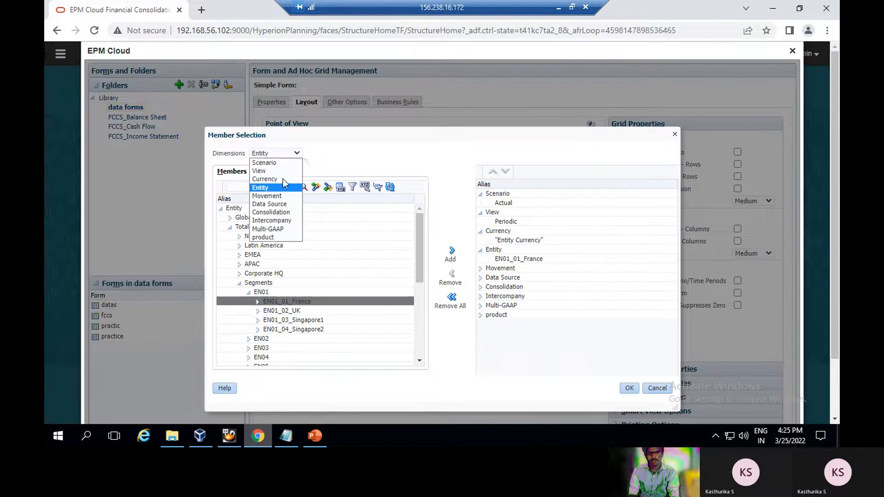
pyautogui.click(270, 197)
pyautogui.click(229, 218)
pyautogui.click(273, 227)
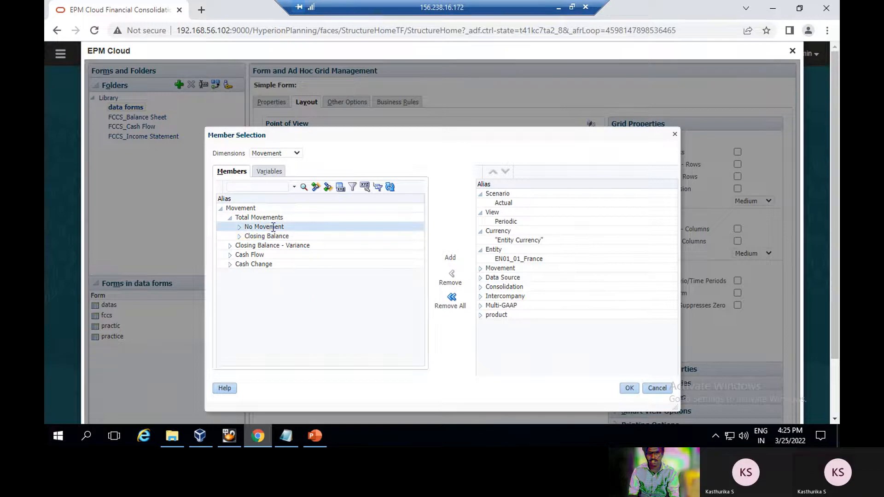
pyautogui.click(451, 253)
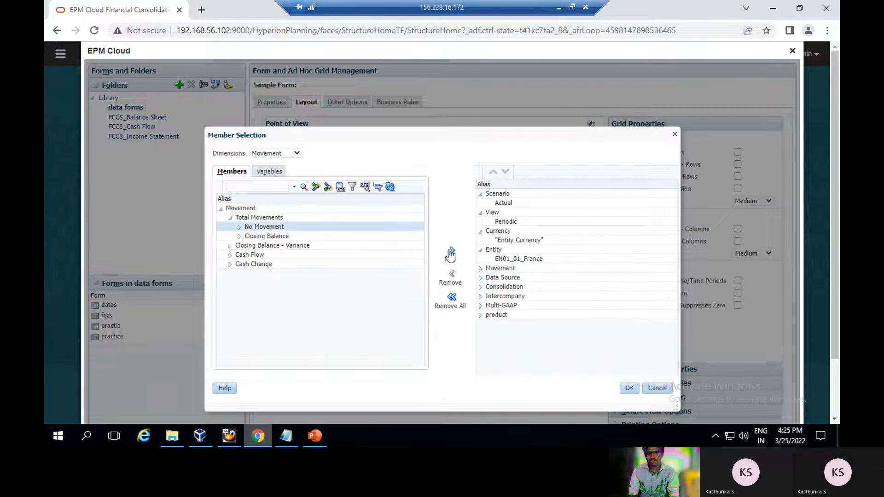
# Add the Data Source member Data Input, under Total Data Source > Total Input And Adjusted, to the point of view.
pyautogui.click(297, 153)
pyautogui.click(267, 204)
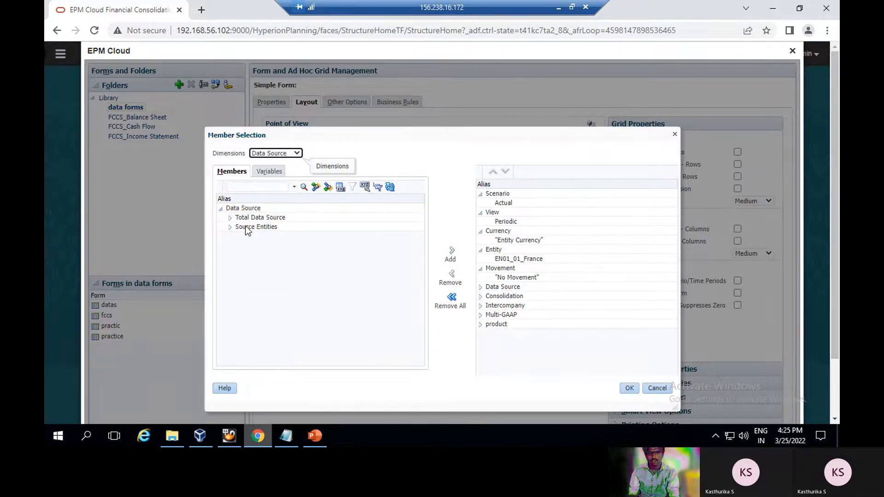
pyautogui.click(231, 209)
pyautogui.click(230, 217)
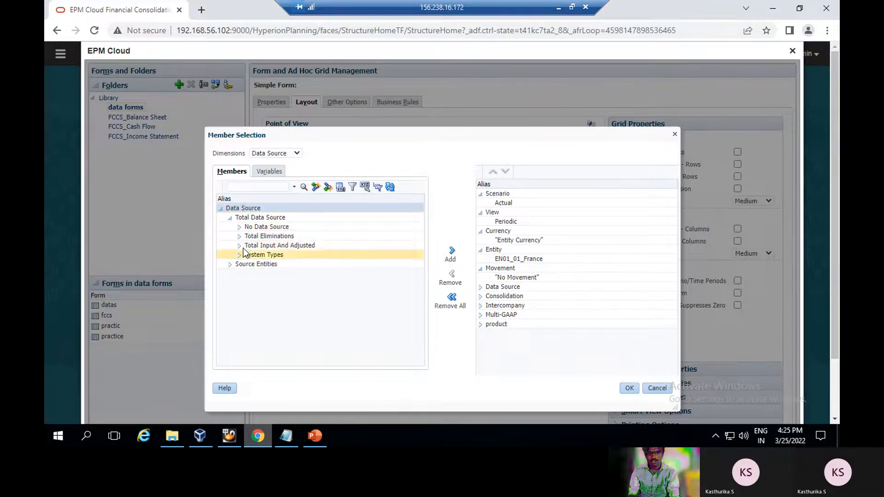
pyautogui.click(239, 246)
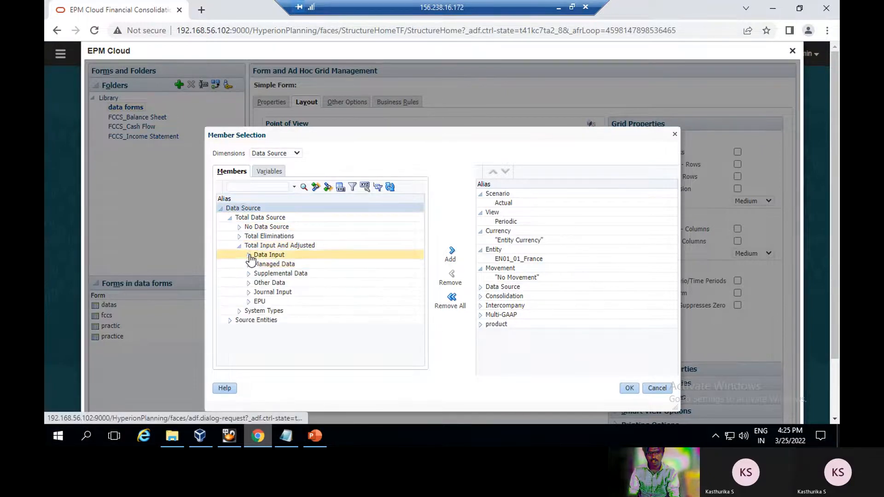
pyautogui.click(249, 256)
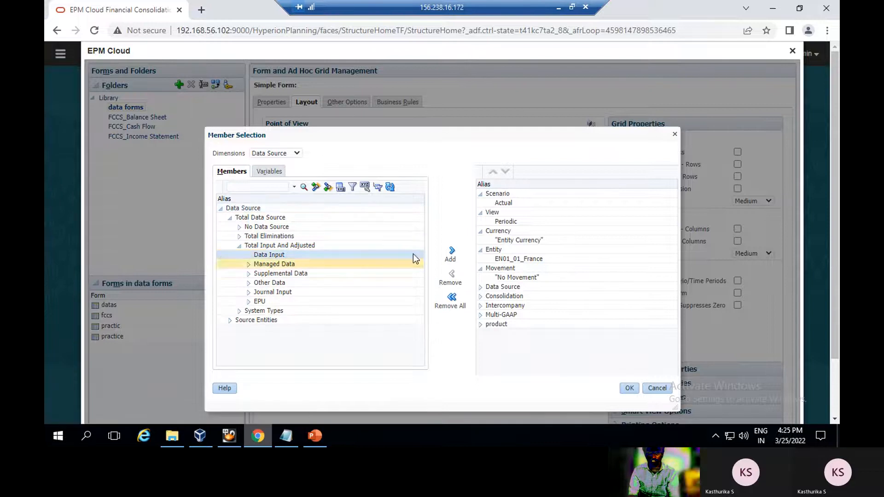
pyautogui.click(452, 251)
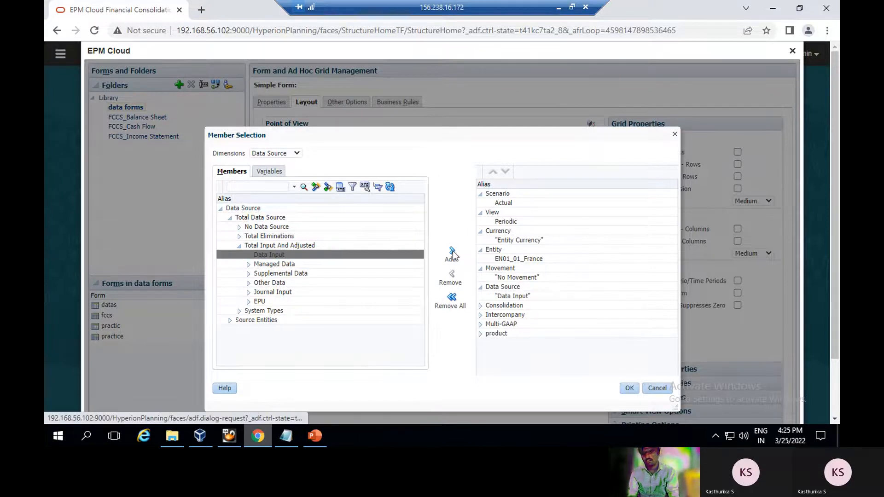
# Add the Consolidation member Entity Total, under Contribution Total > Contribution > Parent Total, to the point of view.
pyautogui.click(294, 154)
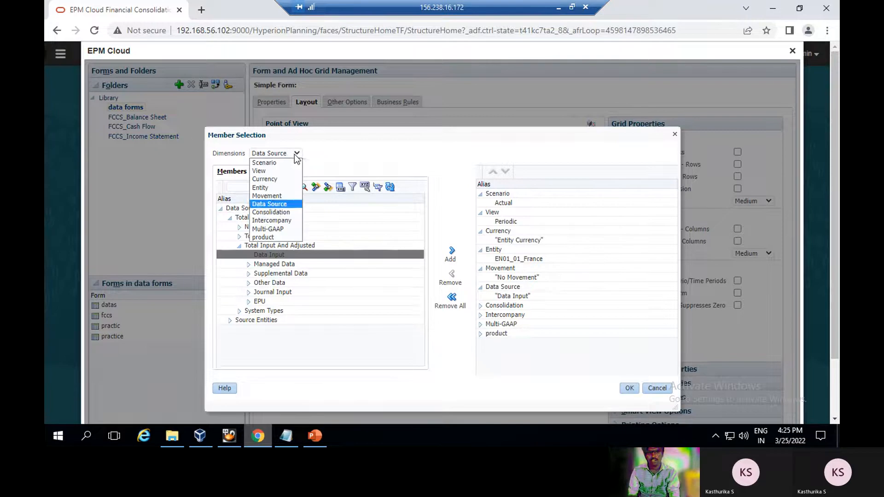
pyautogui.click(272, 212)
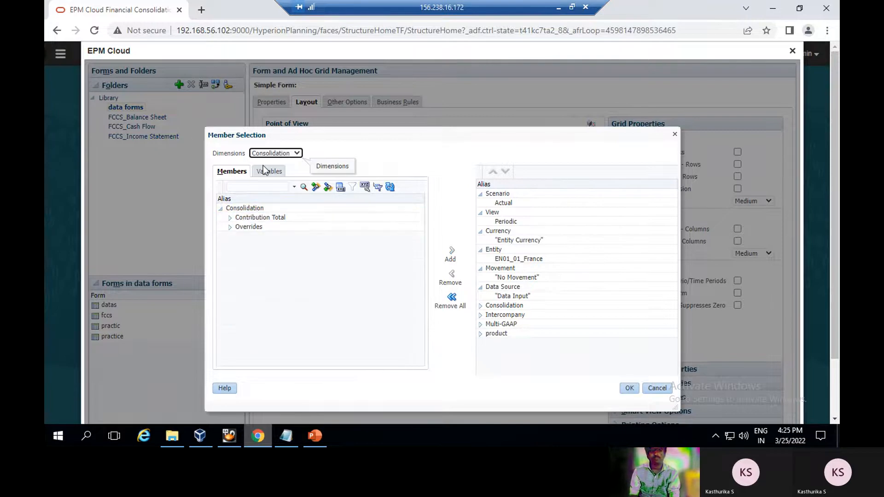
pyautogui.click(229, 219)
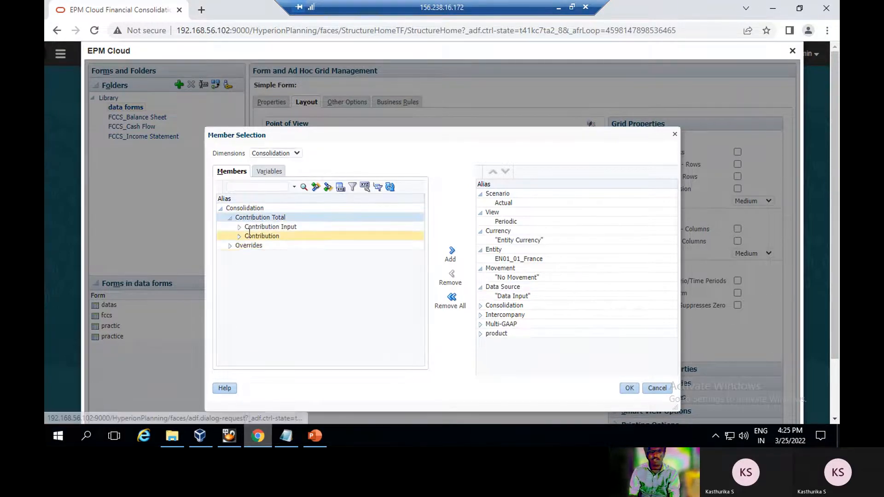
pyautogui.click(239, 237)
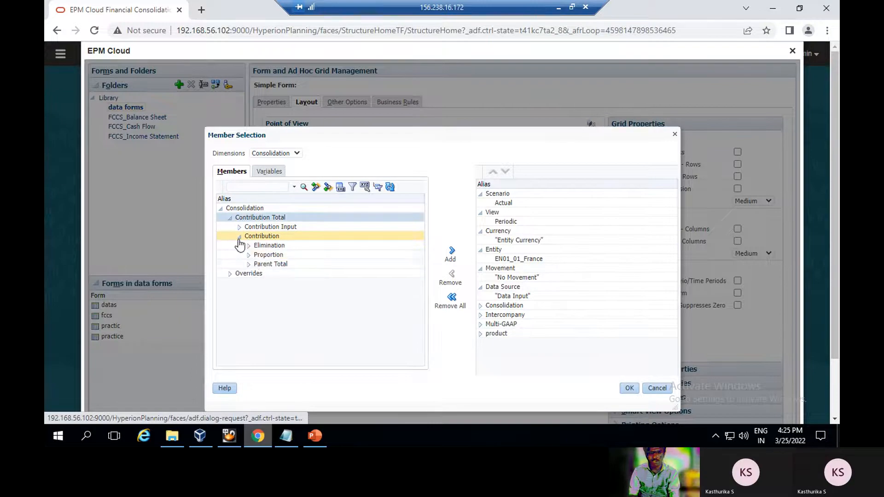
pyautogui.click(248, 246)
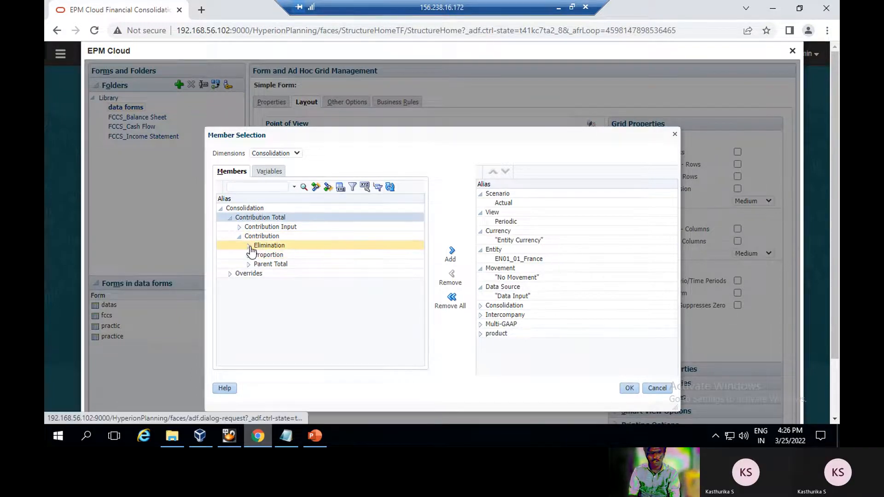
pyautogui.click(248, 263)
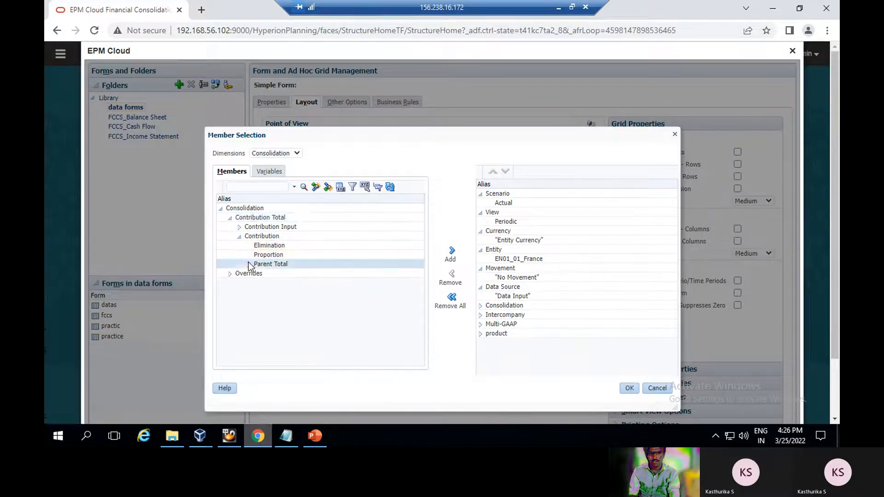
pyautogui.click(249, 265)
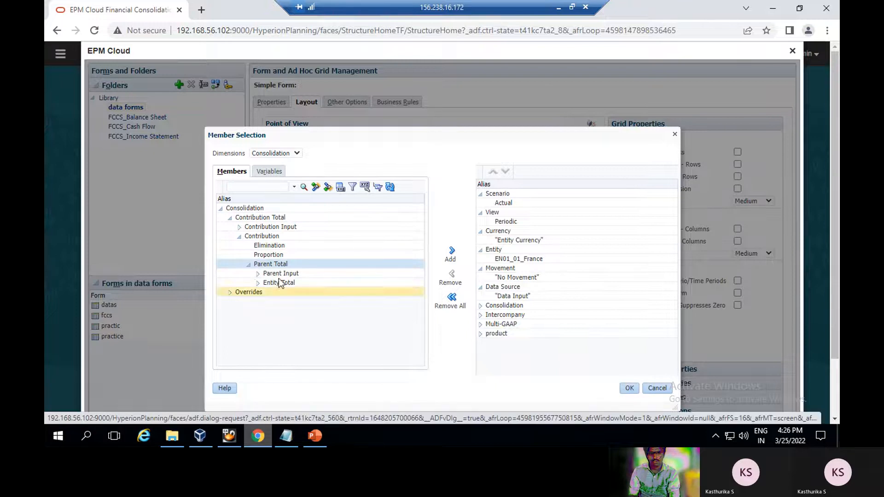
pyautogui.click(273, 282)
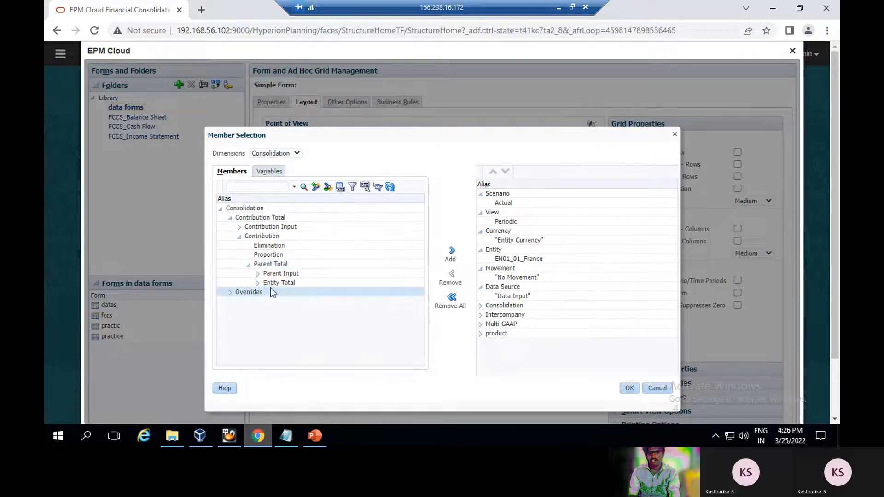
pyautogui.click(451, 253)
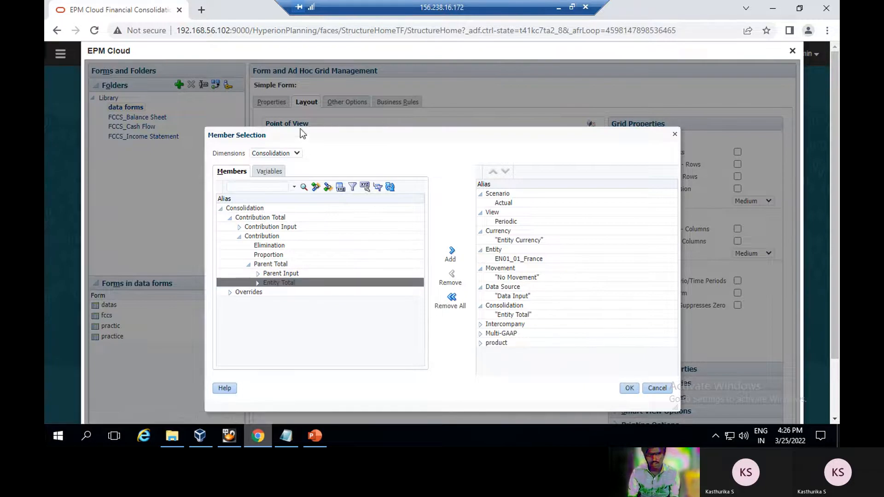
# Add No Intercompany, under Intercompany Top, to the point of view for the Intercompany dimension.
pyautogui.click(297, 153)
pyautogui.click(272, 221)
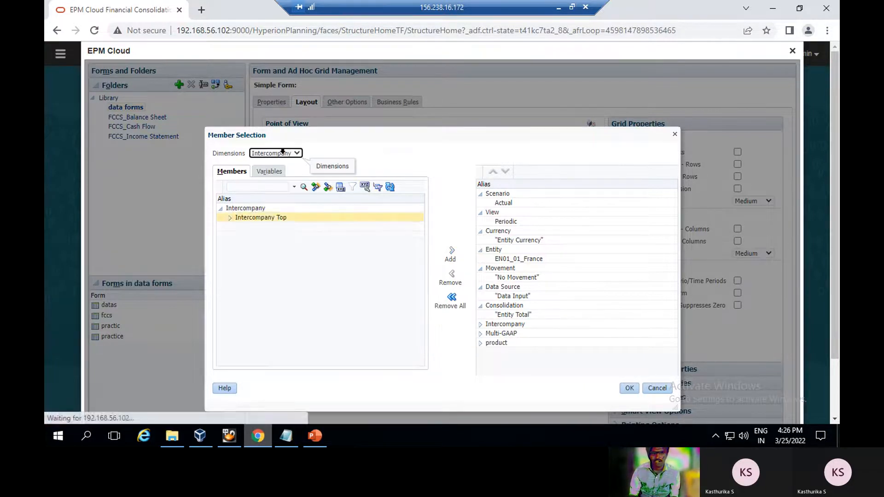
pyautogui.click(230, 218)
pyautogui.click(303, 226)
pyautogui.click(452, 249)
# Add No Multi-GAAP to the point of view for the Multi-GAAP dimension.
pyautogui.click(291, 153)
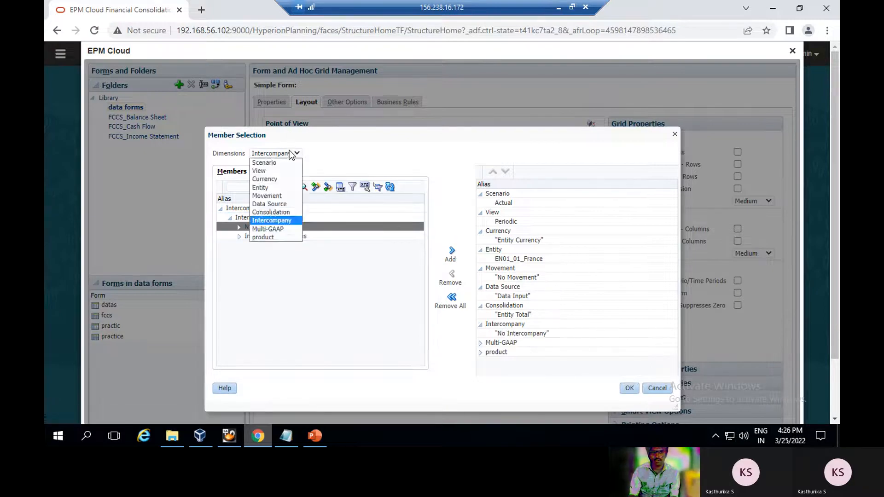
pyautogui.click(264, 232)
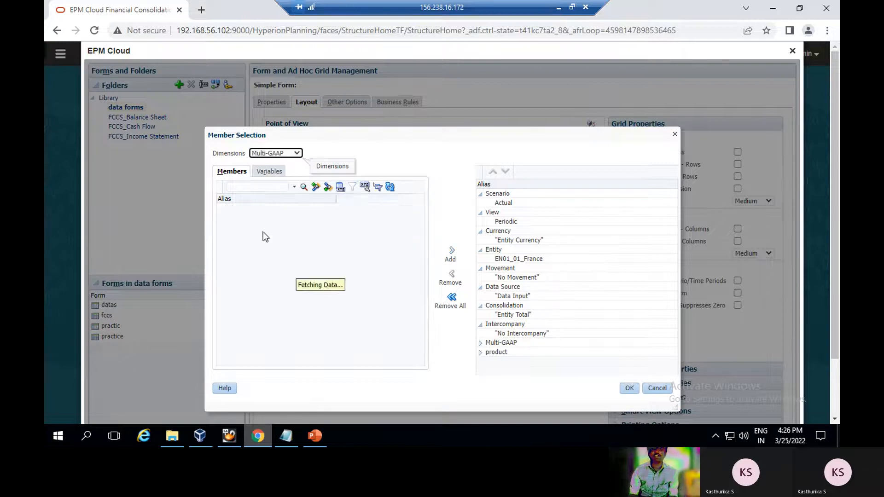
pyautogui.click(230, 219)
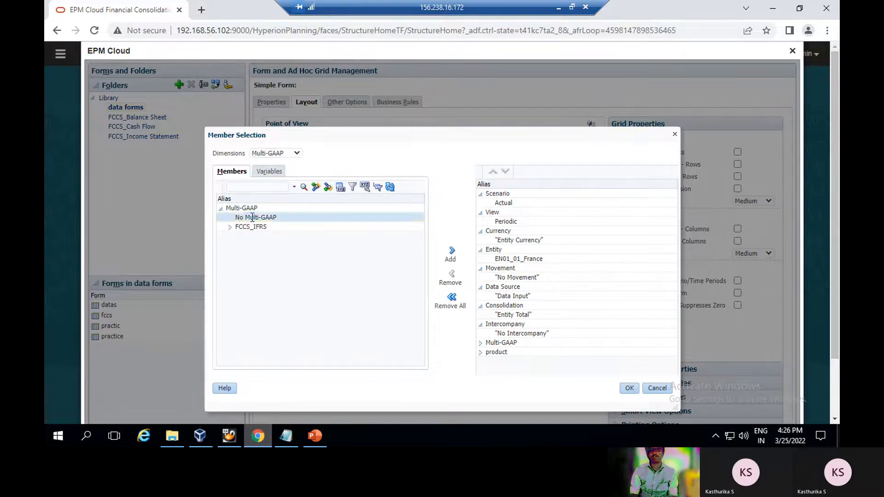
pyautogui.click(453, 251)
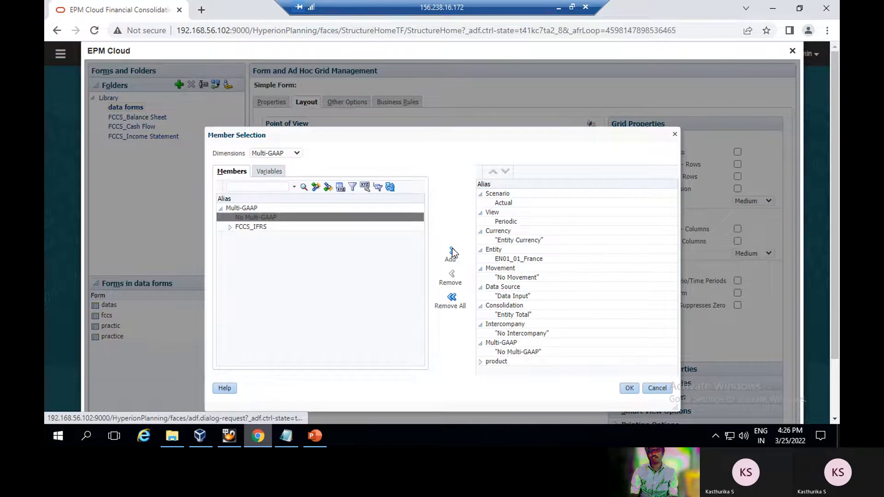
# Add No product for the product dimension and apply the point of view member selection.
pyautogui.click(294, 153)
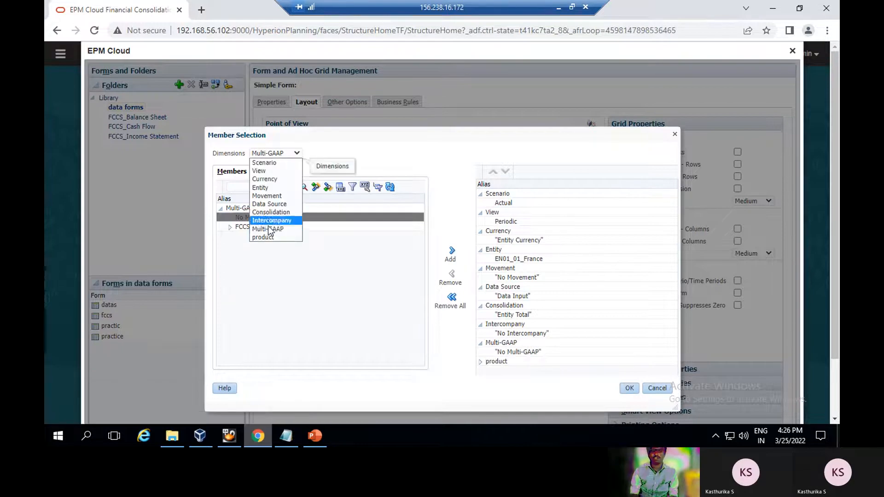
pyautogui.click(264, 238)
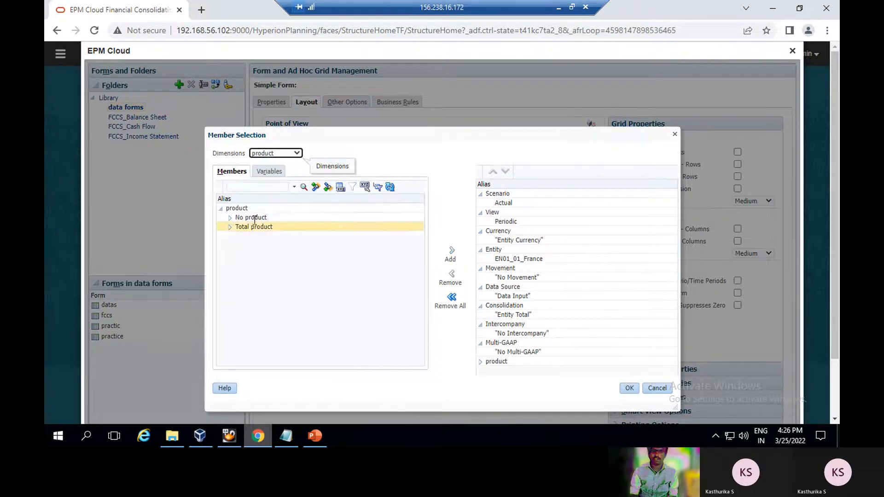
pyautogui.click(251, 217)
pyautogui.click(452, 252)
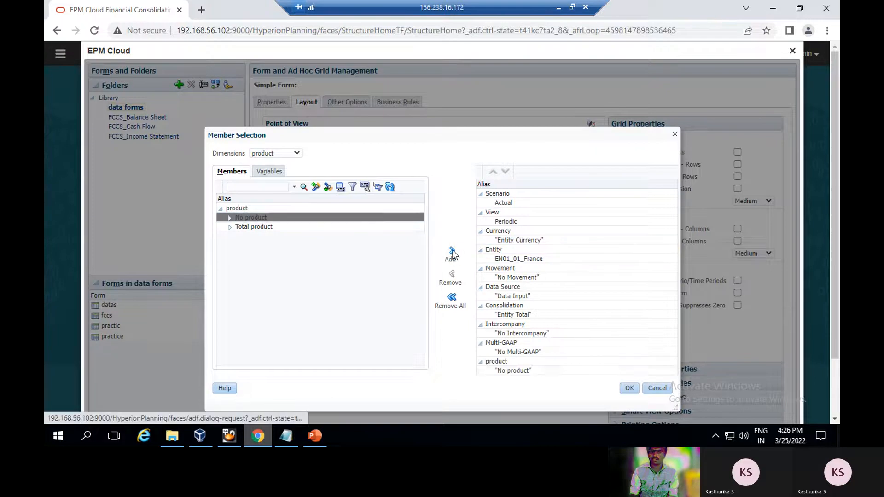
pyautogui.click(628, 388)
# Assign the CurrYr substitution variable to the Years dimension in column A.
pyautogui.scroll(-3, 385, 330)
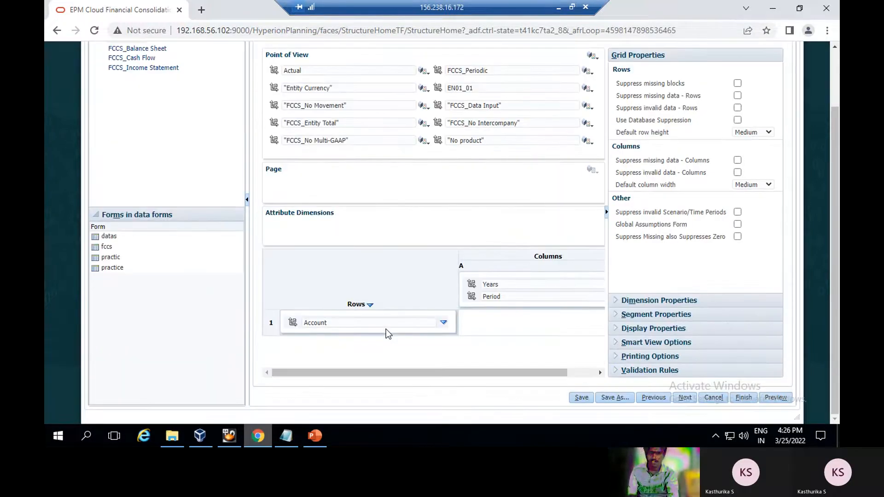
pyautogui.moveTo(455, 372); pyautogui.dragTo(562, 371)
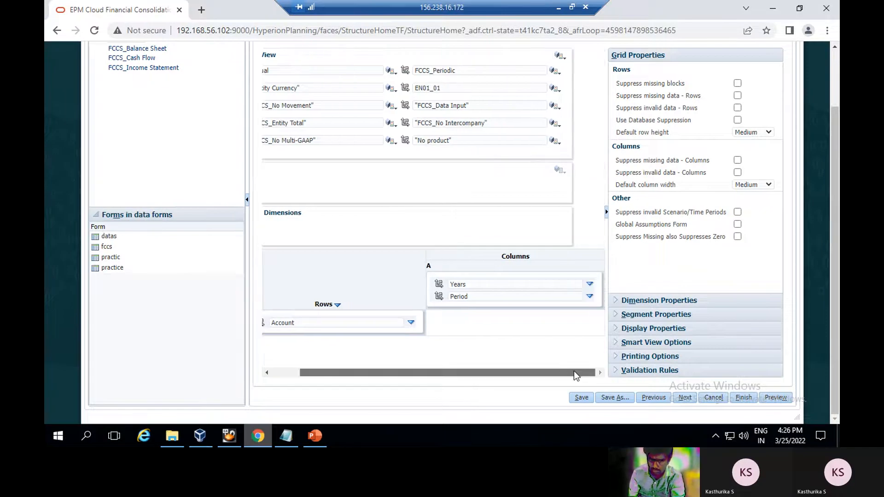
pyautogui.click(590, 284)
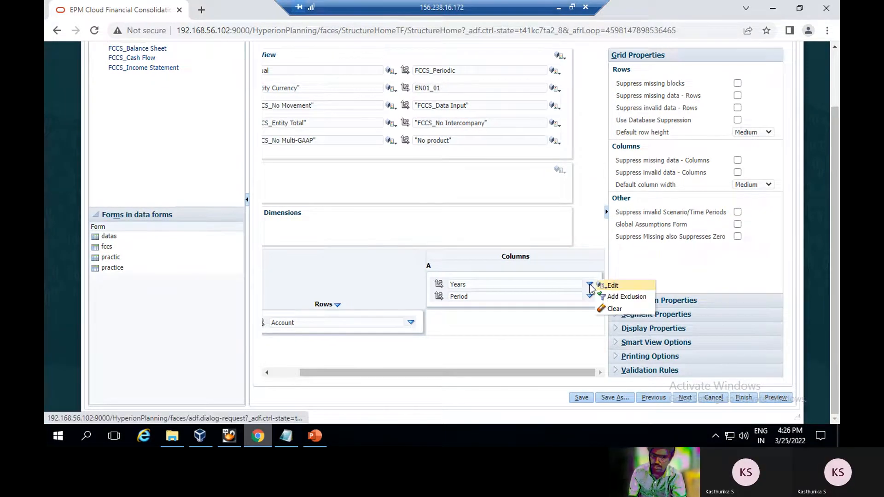
pyautogui.click(610, 287)
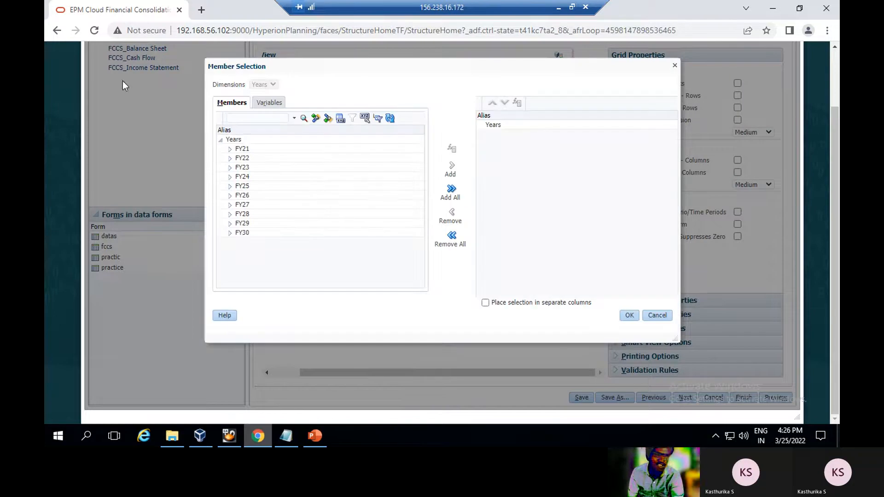
pyautogui.click(274, 104)
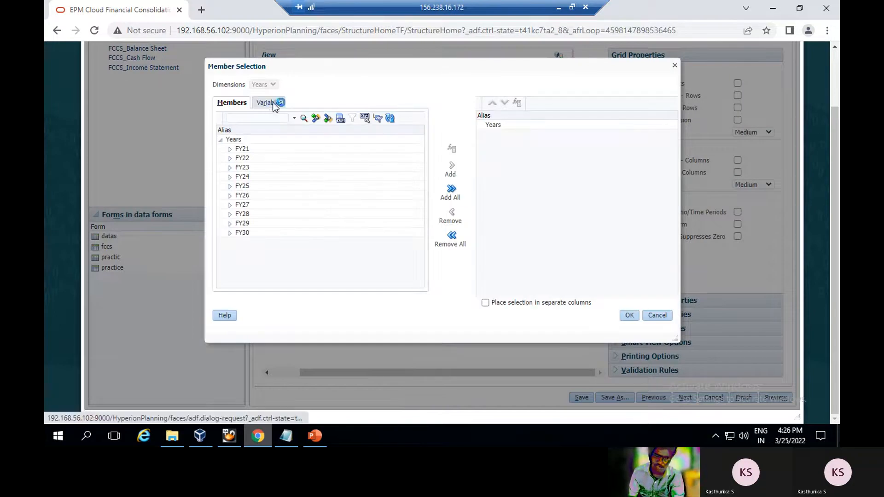
pyautogui.click(239, 253)
pyautogui.scroll(-3, 249, 201)
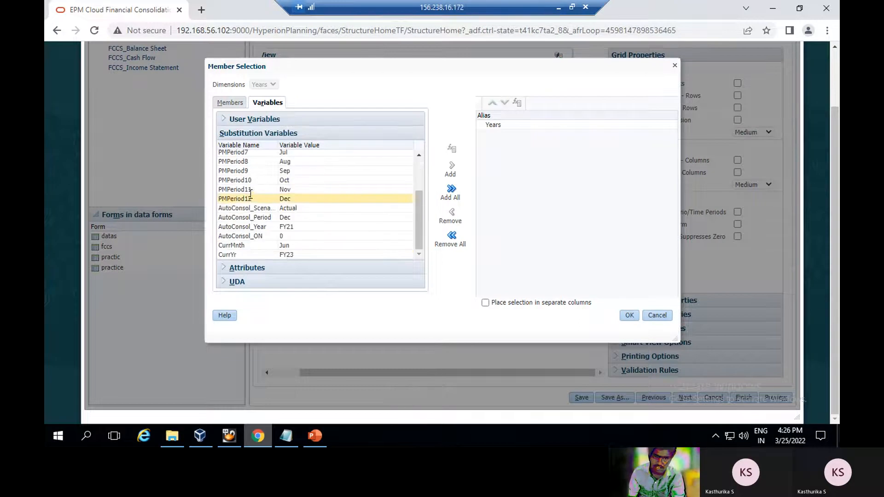
pyautogui.click(278, 256)
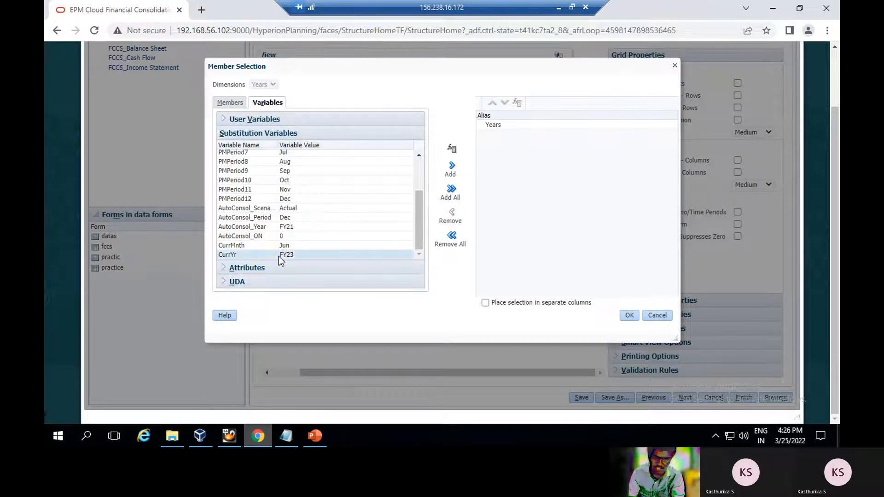
pyautogui.click(452, 168)
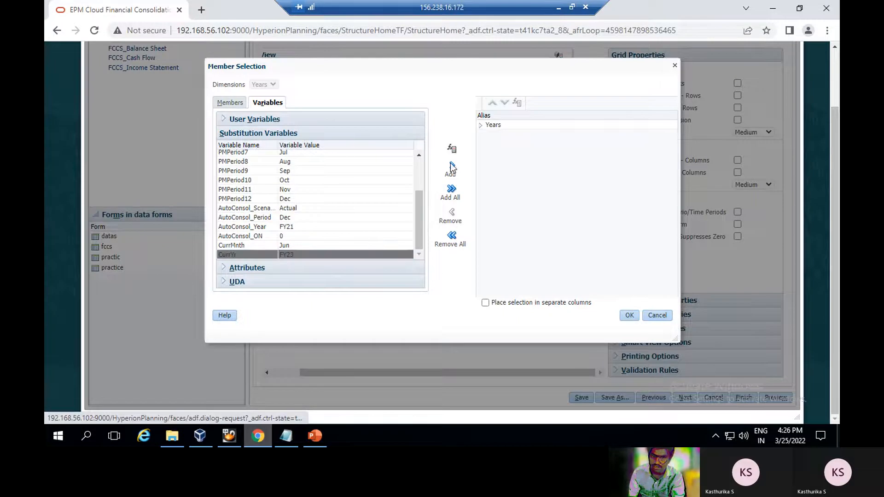
pyautogui.click(480, 126)
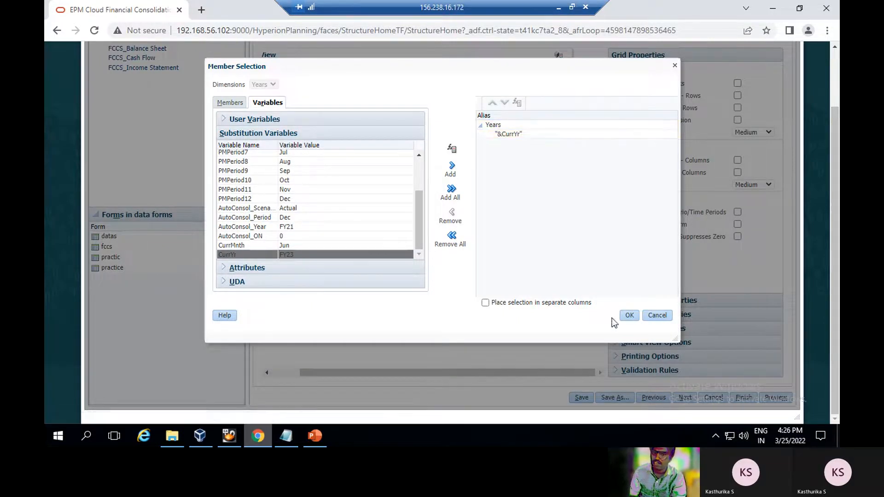
pyautogui.click(629, 315)
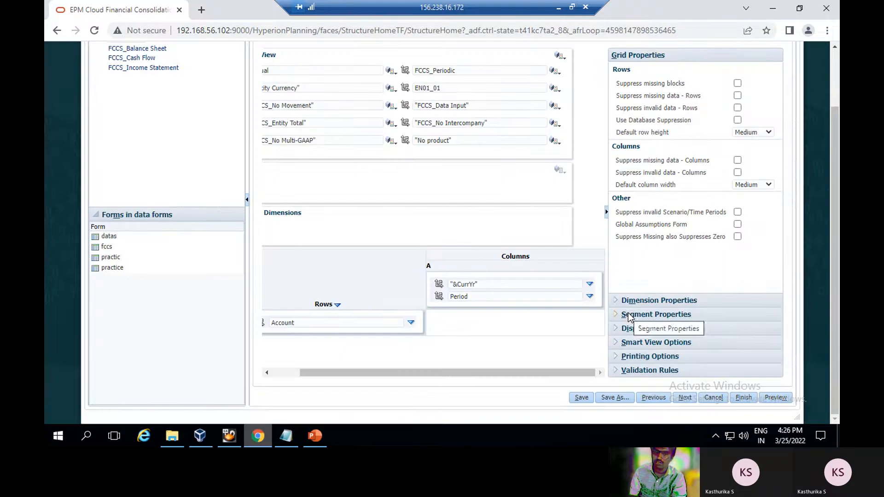
# Assign the CurrMnth substitution variable to the Period dimension in column A.
pyautogui.click(590, 296)
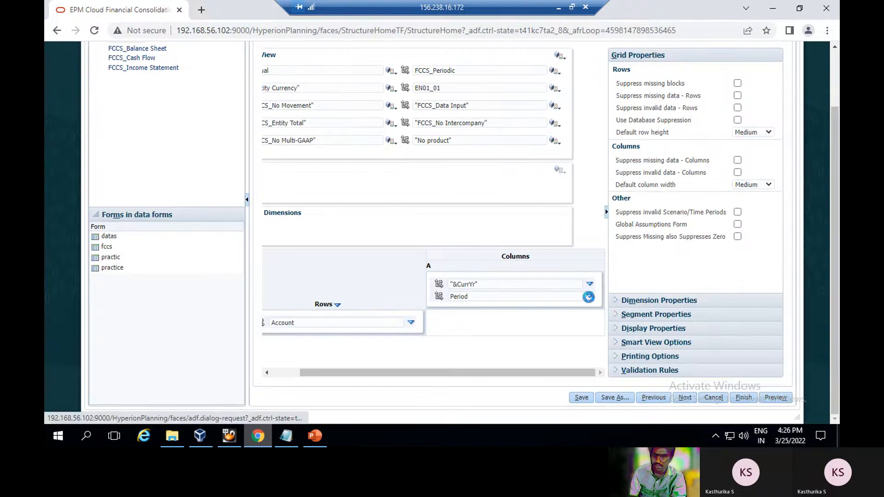
pyautogui.click(610, 297)
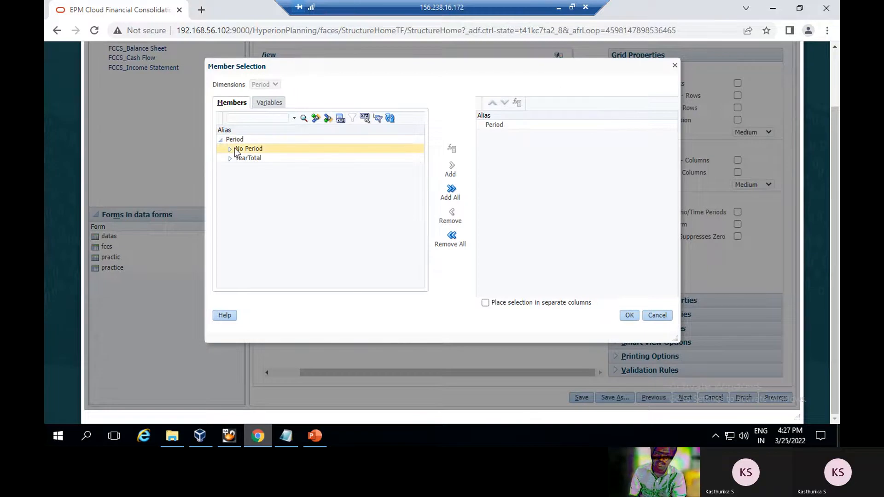
pyautogui.click(268, 103)
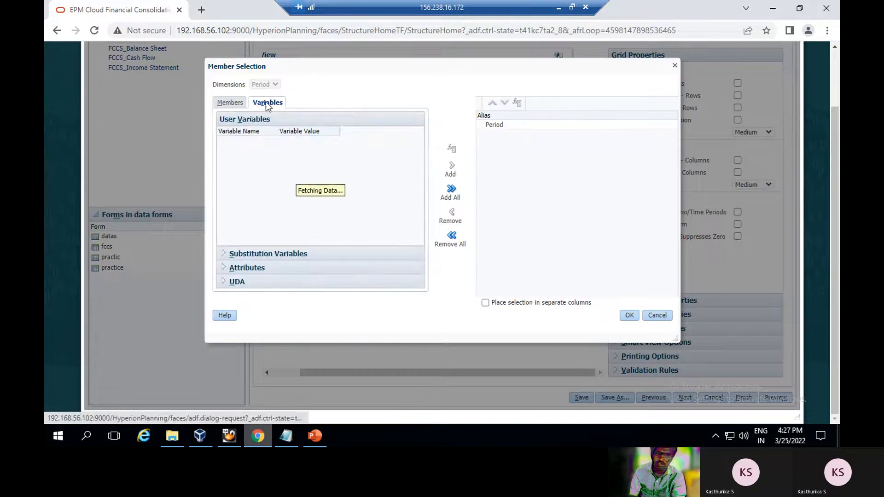
pyautogui.click(230, 254)
pyautogui.scroll(-3, 256, 240)
pyautogui.click(263, 245)
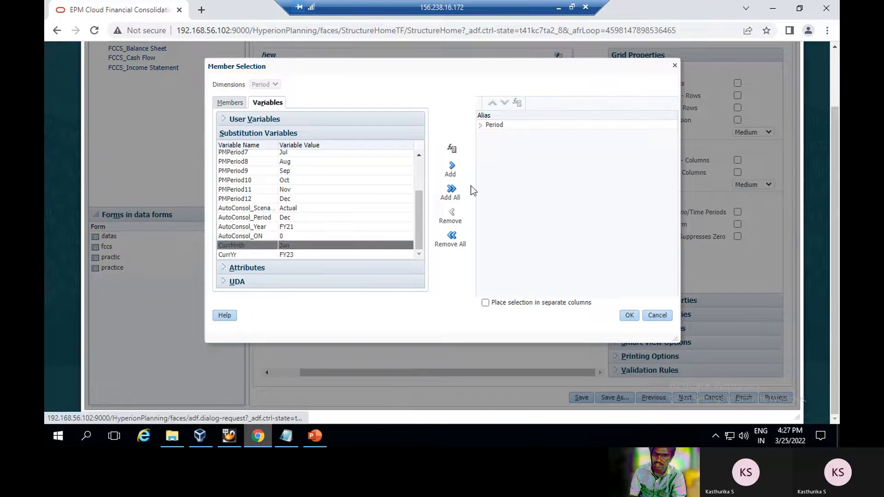
pyautogui.click(480, 128)
pyautogui.click(480, 125)
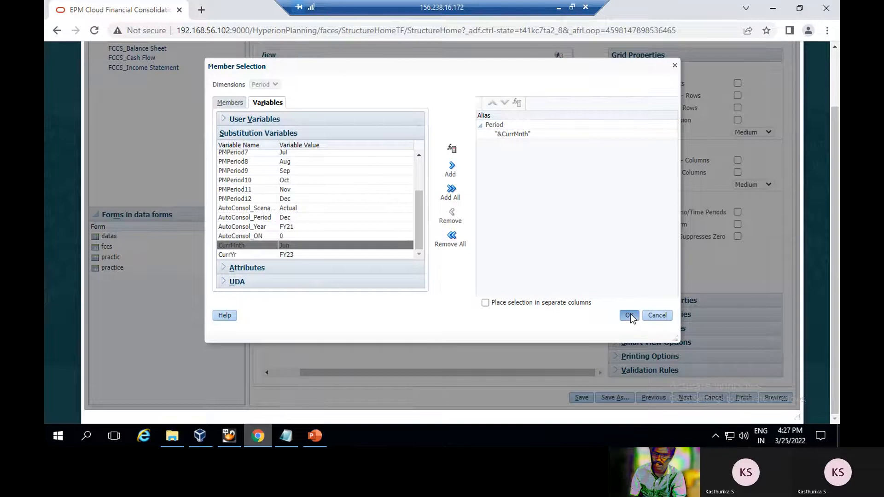
pyautogui.click(630, 315)
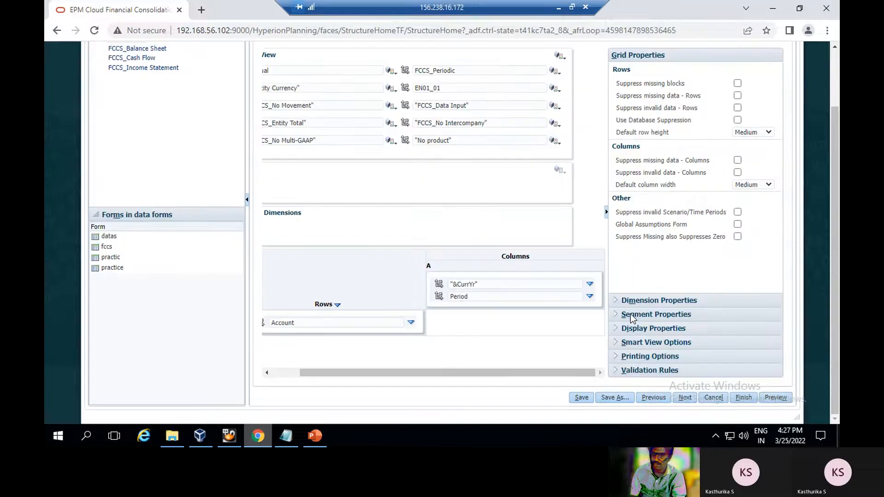
# Set the Account dimension in the rows to Total Comprehensive Income, found under Income Statement.
pyautogui.click(420, 323)
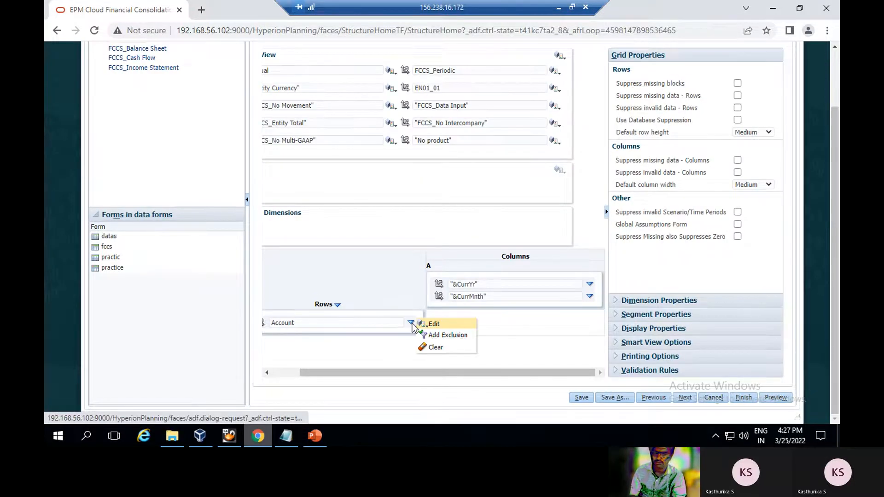
pyautogui.click(439, 324)
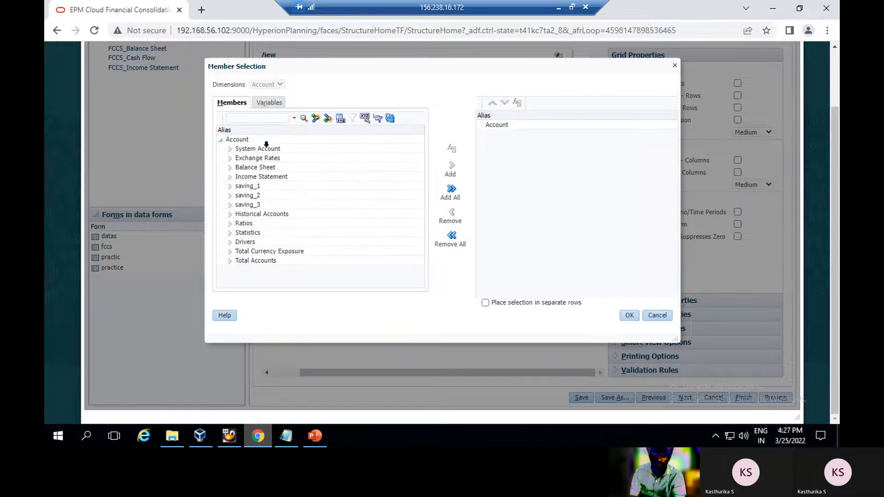
pyautogui.click(229, 180)
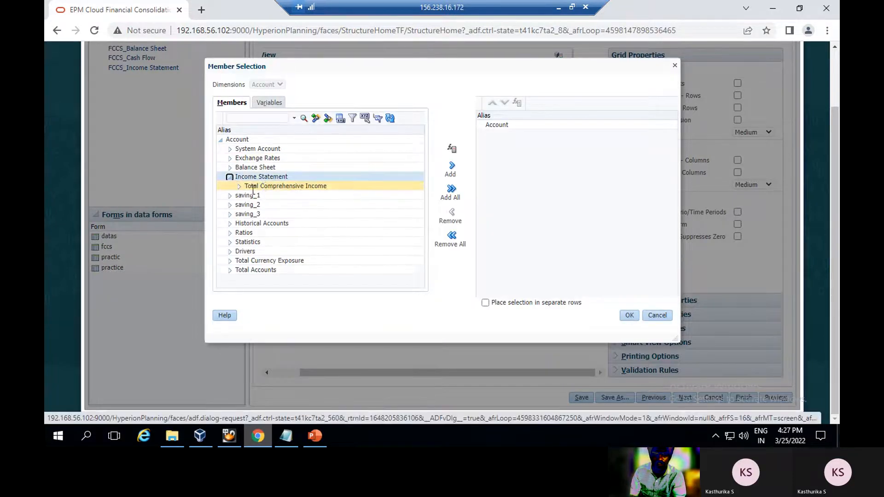
pyautogui.click(239, 187)
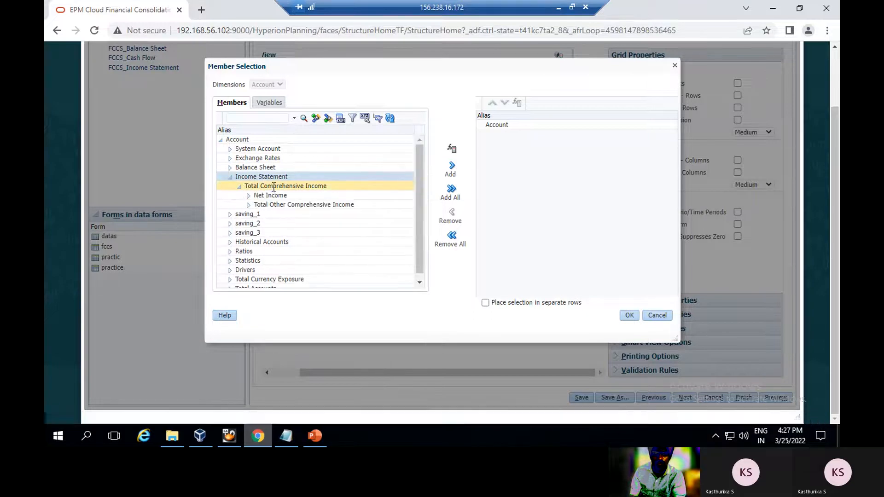
pyautogui.click(410, 186)
pyautogui.click(451, 167)
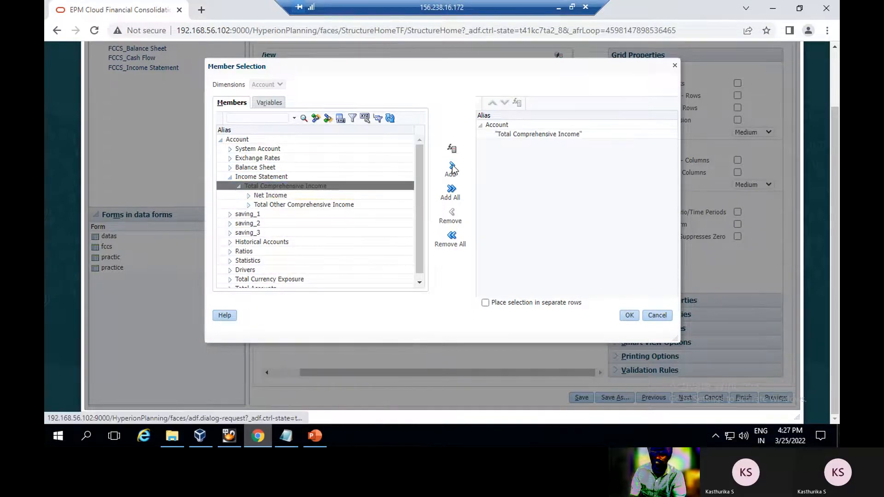
pyautogui.click(631, 315)
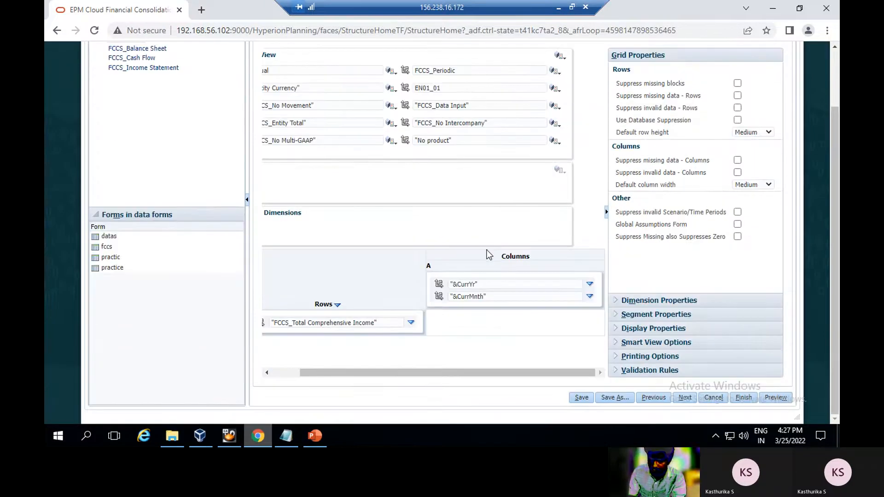
# Save the data form and preview it with the substitution variables in its column.
pyautogui.click(579, 399)
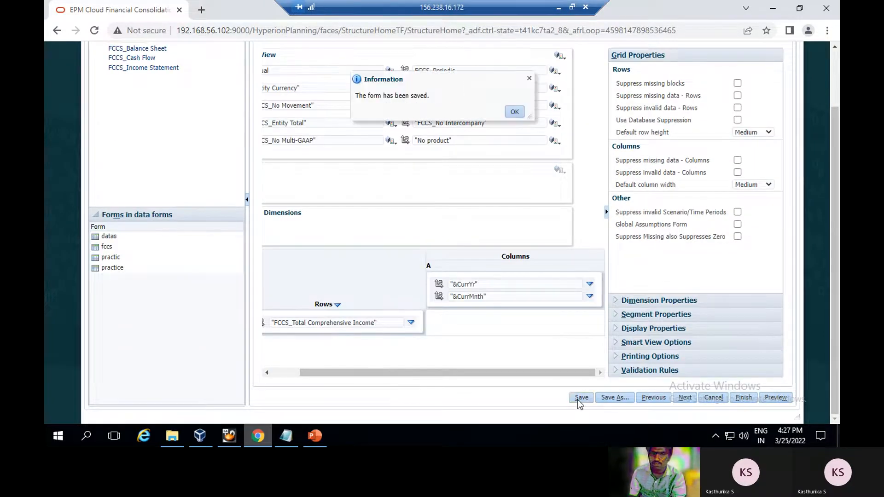
pyautogui.click(515, 112)
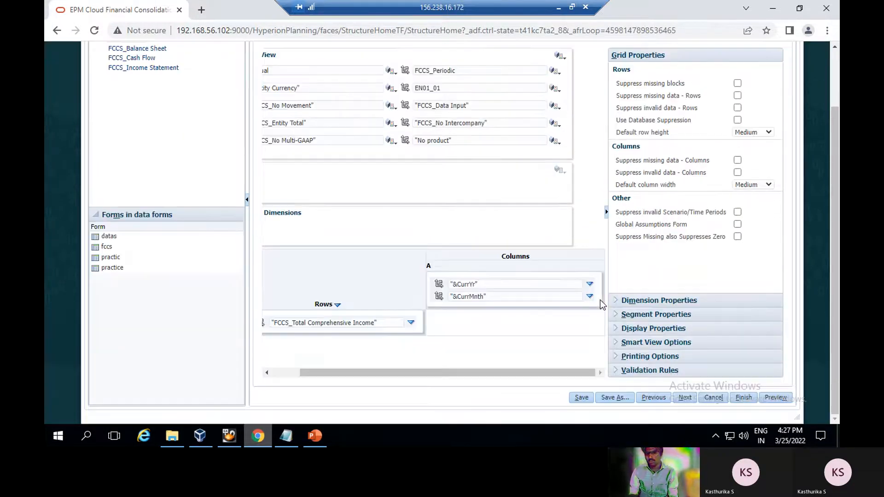
pyautogui.click(780, 397)
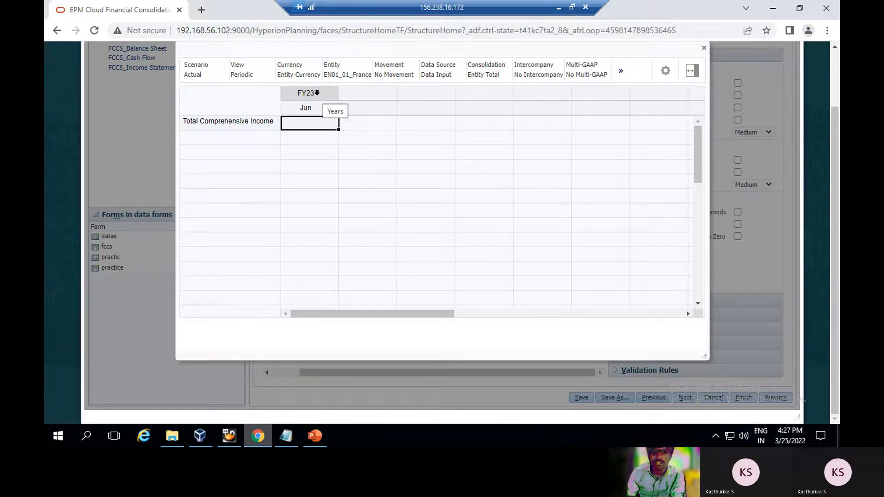
# Switch to PowerPoint to read the substitution variable use cases, return to the browser and close the form preview.
pyautogui.click(317, 437)
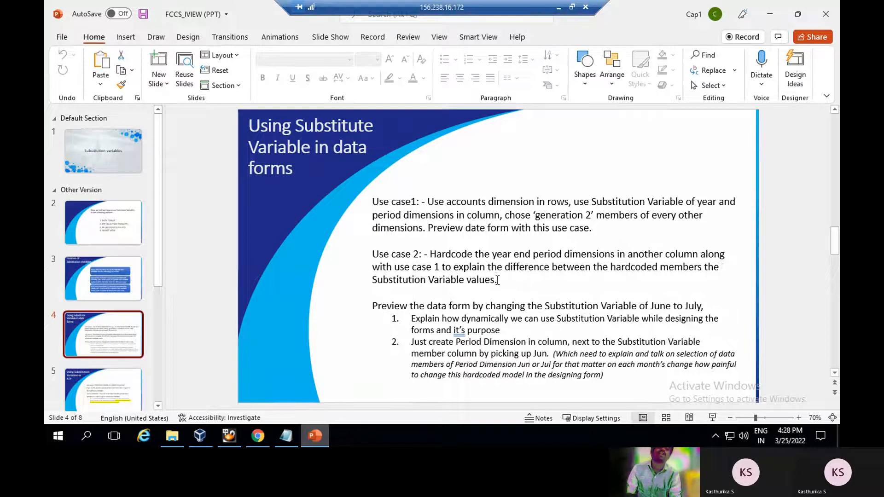
pyautogui.click(258, 439)
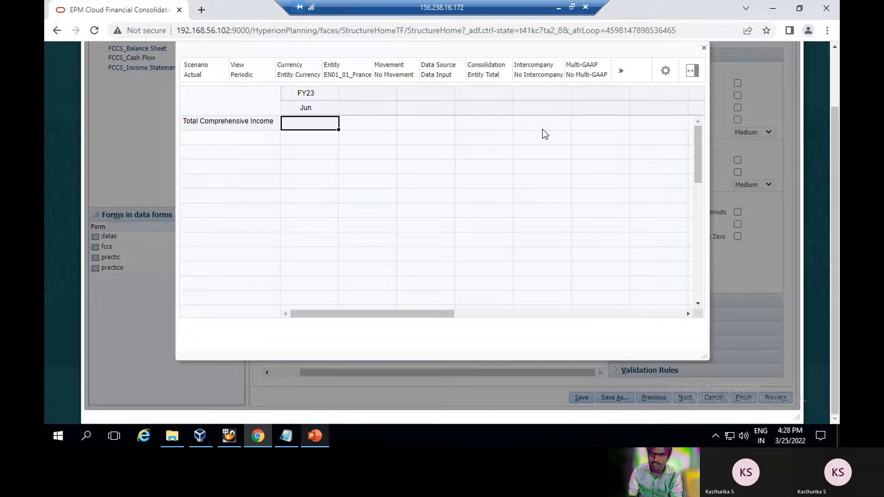
pyautogui.click(704, 48)
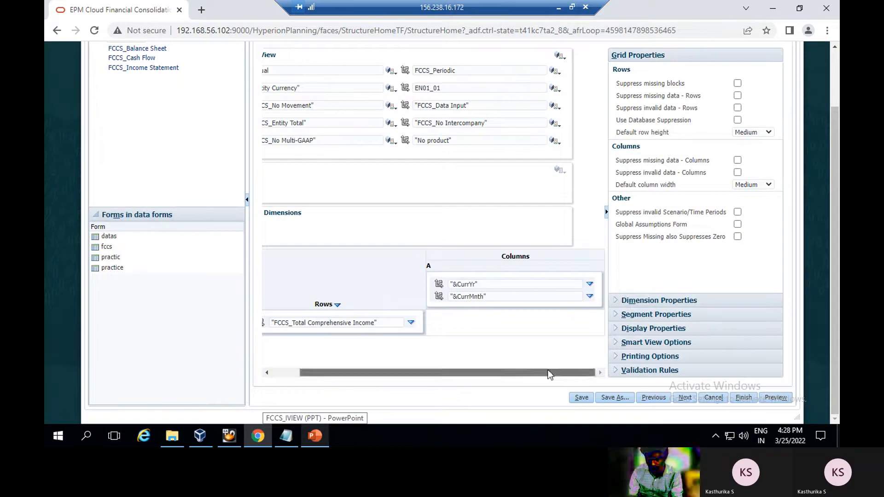
# Try to add another column next to column A in the form grid.
pyautogui.rightClick(429, 274)
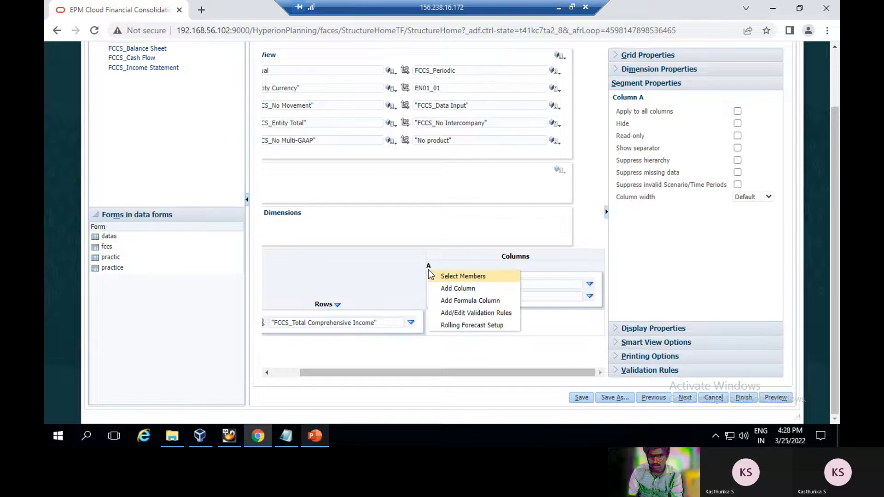
pyautogui.click(457, 289)
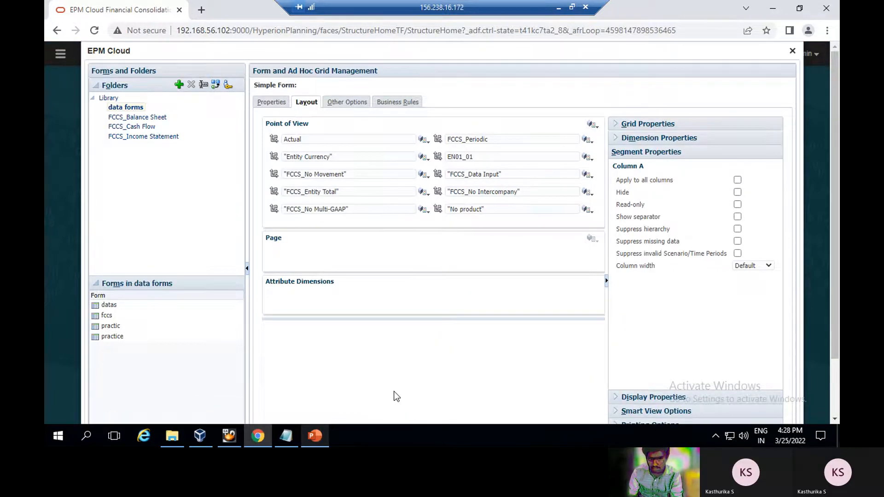
# Examine the form's layout area for the row and column grid, collapsing, restoring and resizing the properties pane.
pyautogui.scroll(-2, 396, 354)
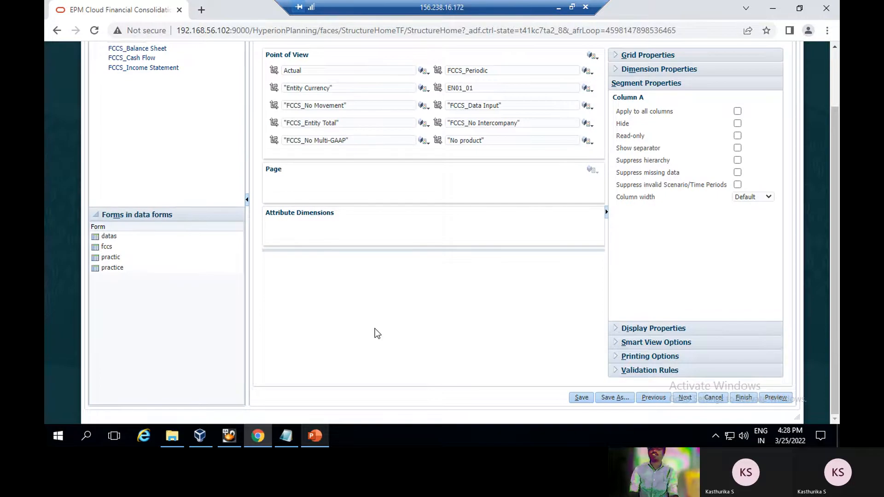
pyautogui.scroll(2, 403, 285)
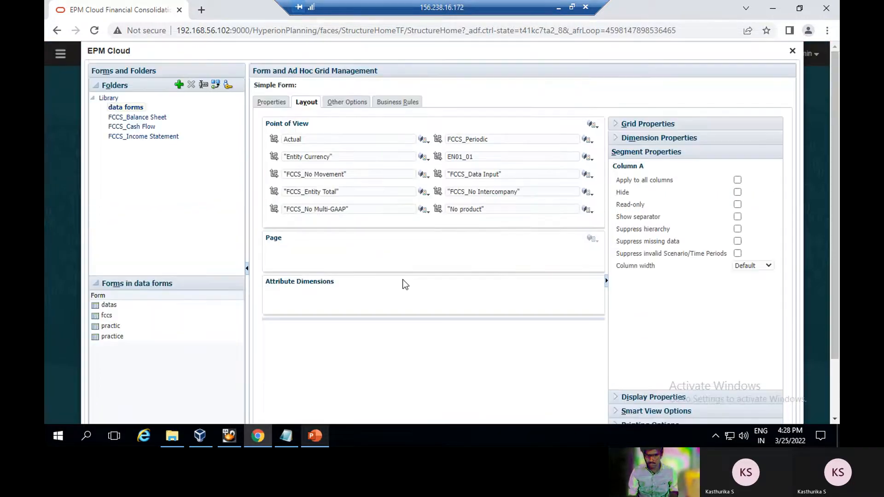
pyautogui.scroll(-2, 403, 280)
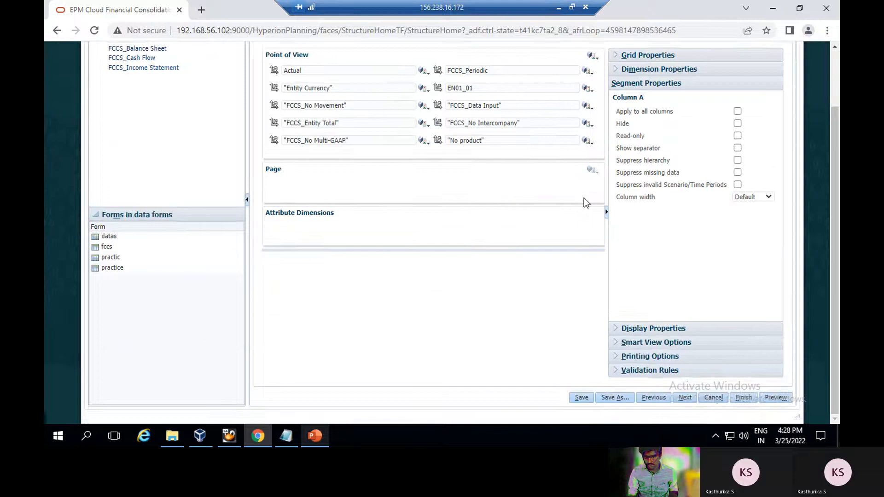
pyautogui.click(606, 213)
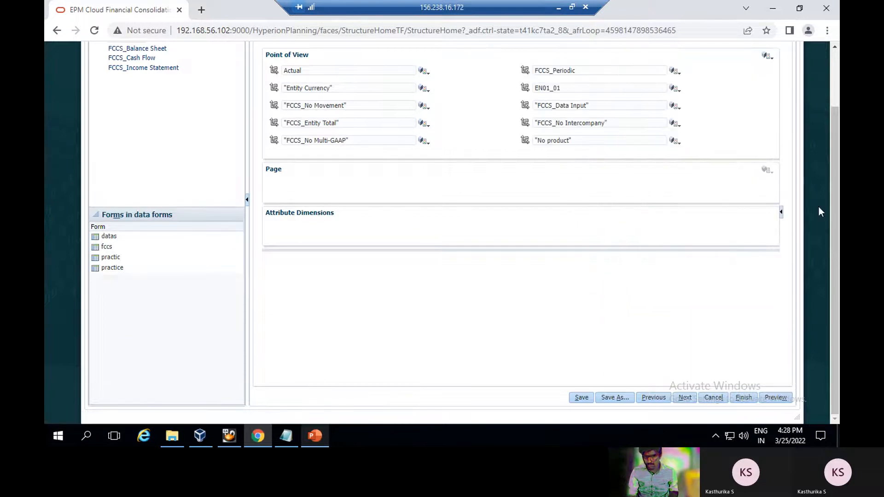
pyautogui.click(782, 211)
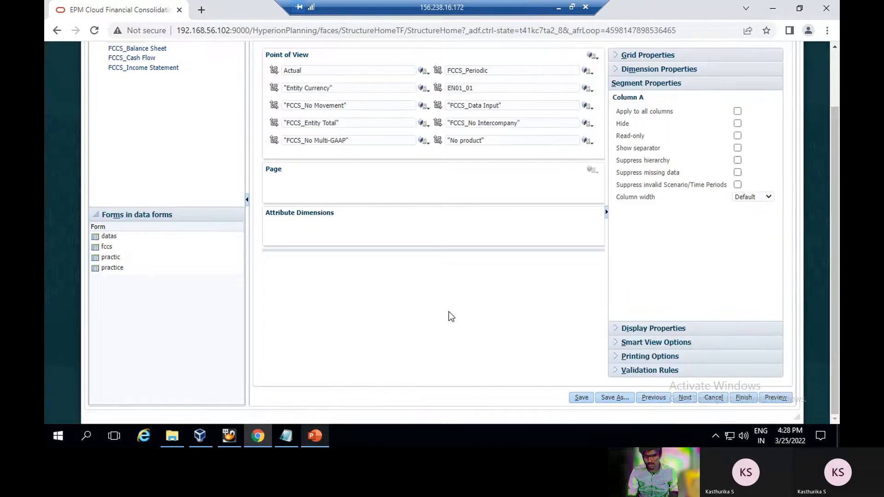
pyautogui.scroll(2, 450, 314)
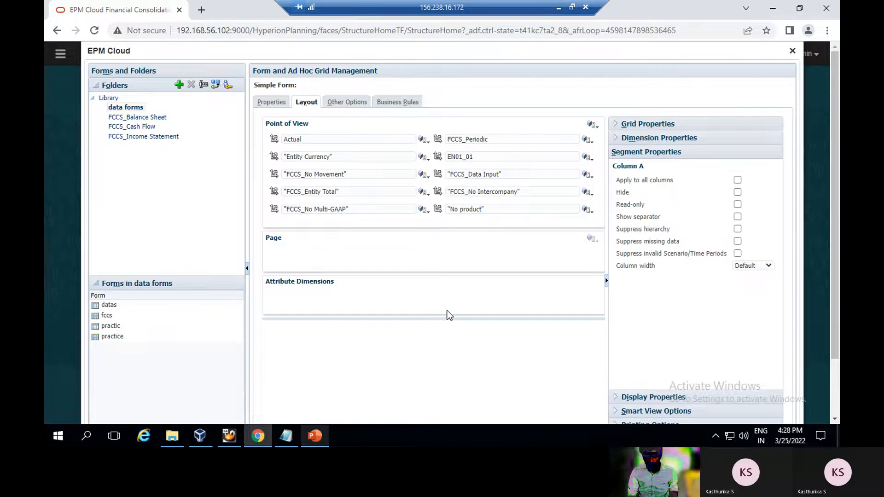
pyautogui.scroll(-2, 407, 310)
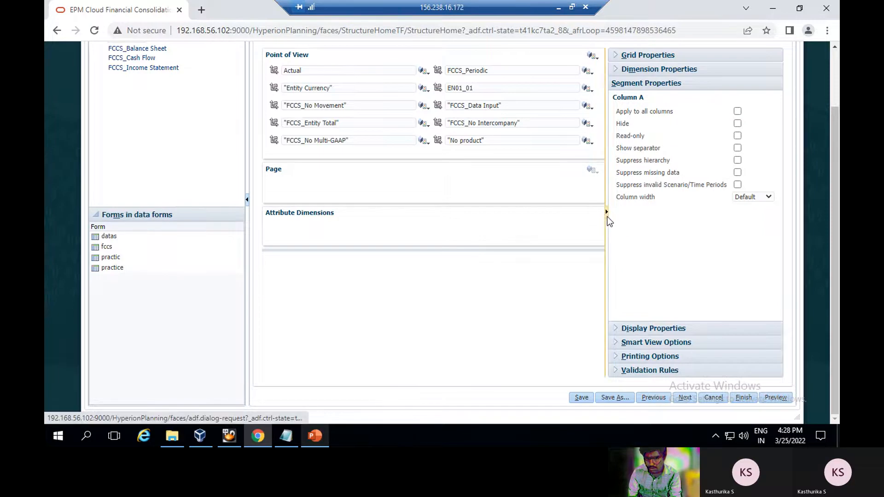
pyautogui.moveTo(602, 228); pyautogui.dragTo(618, 226)
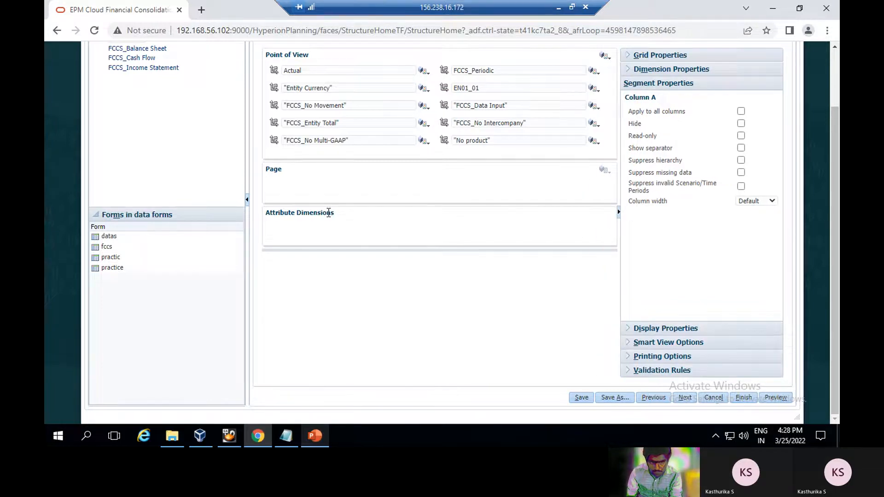
pyautogui.doubleClick(282, 213)
pyautogui.click(313, 241)
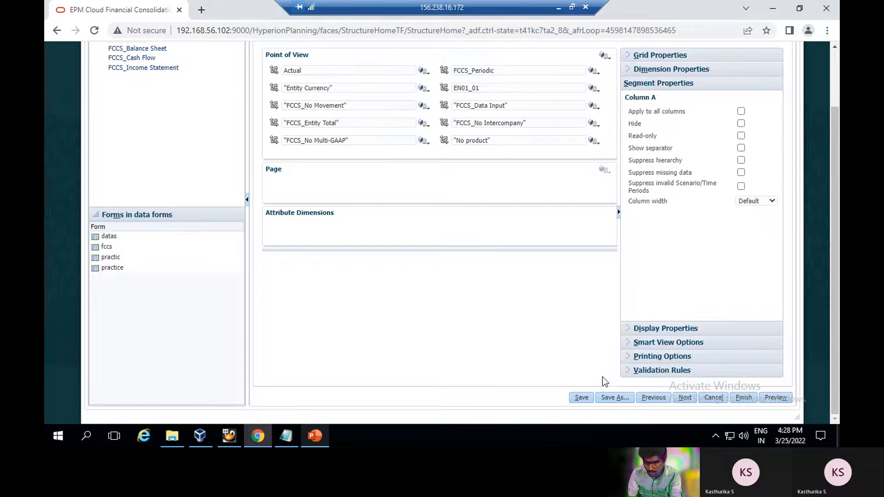
# Go back to the form's general properties, reopen its layout and inspect the grid, dimension and display properties.
pyautogui.click(652, 397)
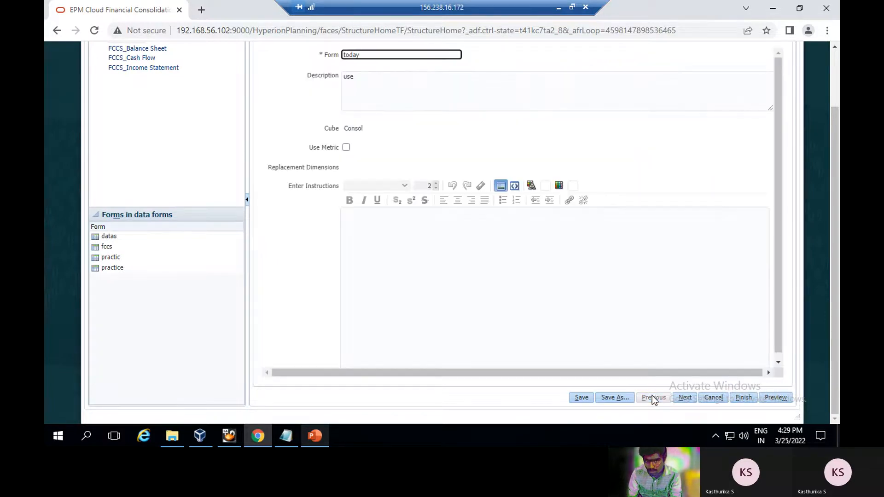
pyautogui.click(687, 399)
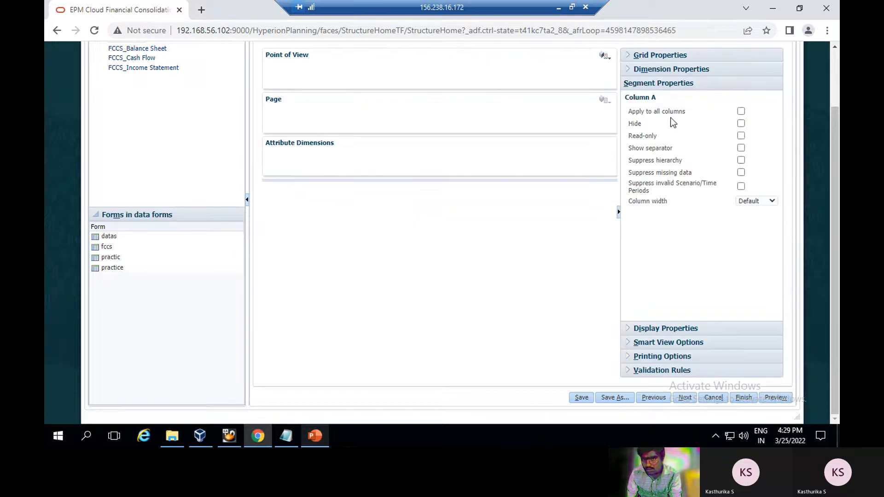
pyautogui.click(638, 55)
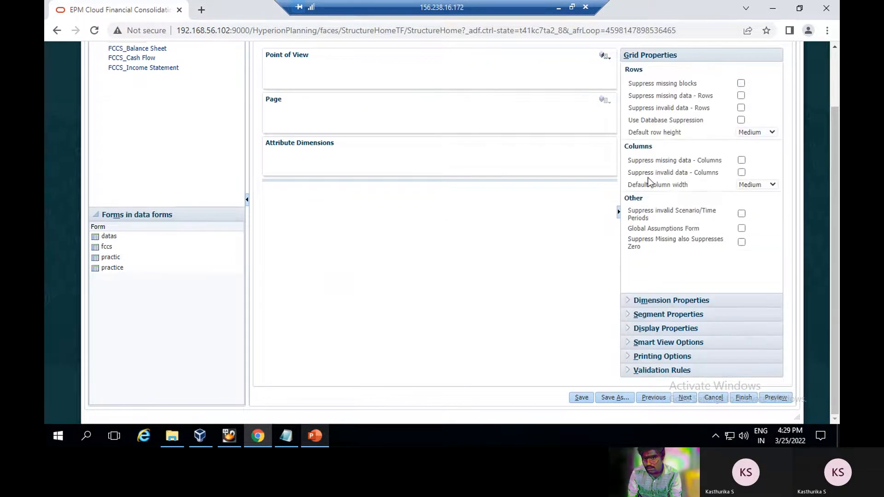
pyautogui.click(630, 303)
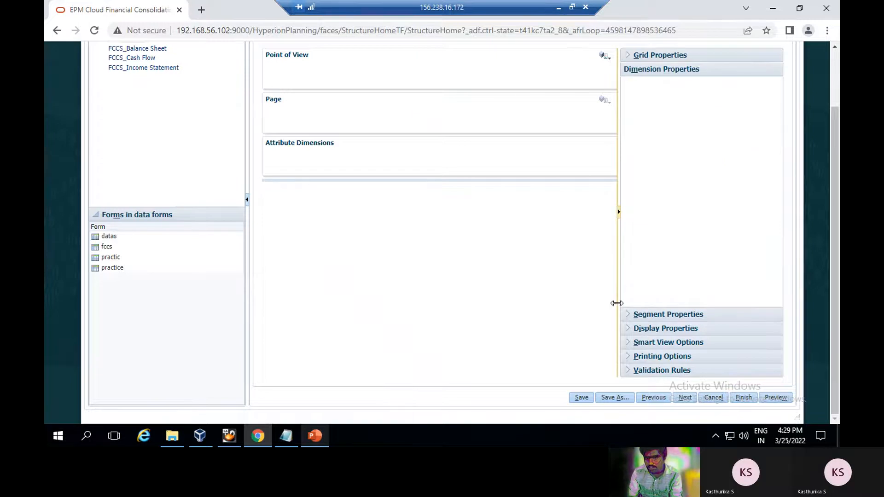
pyautogui.click(628, 329)
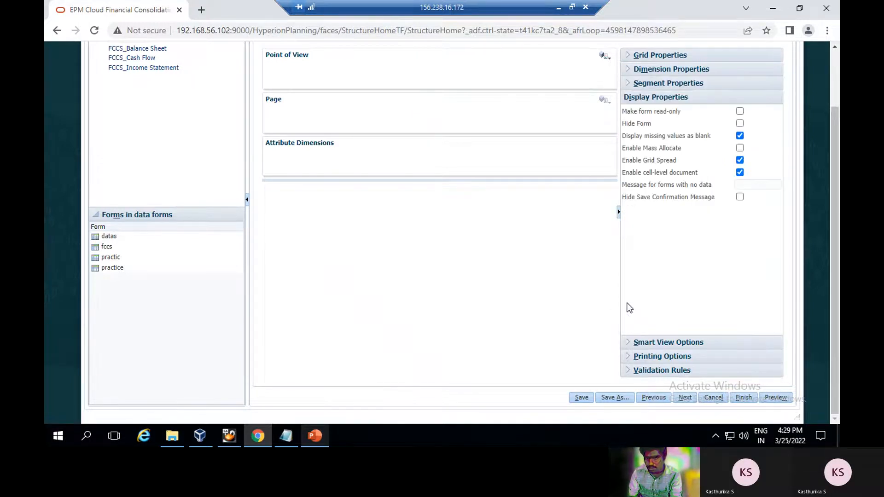
pyautogui.scroll(2, 430, 263)
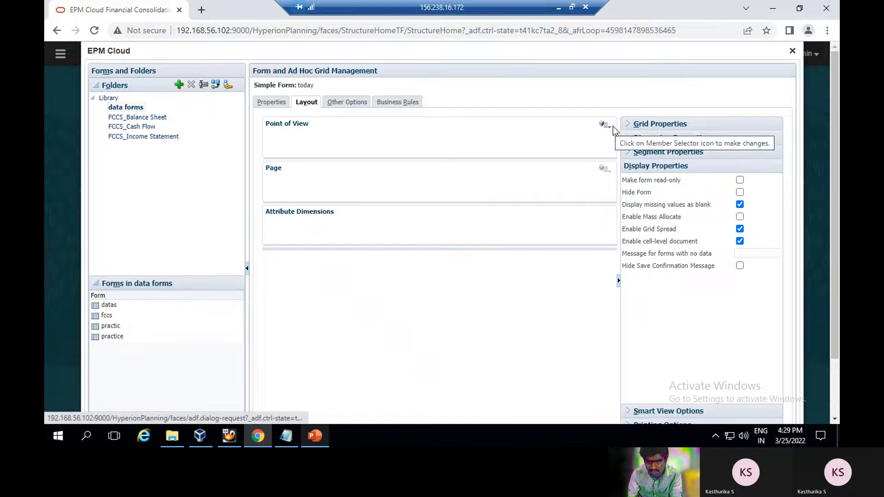
# Return to the form's general properties and save the form as a copy named today1.
pyautogui.moveTo(623, 123); pyautogui.dragTo(640, 124)
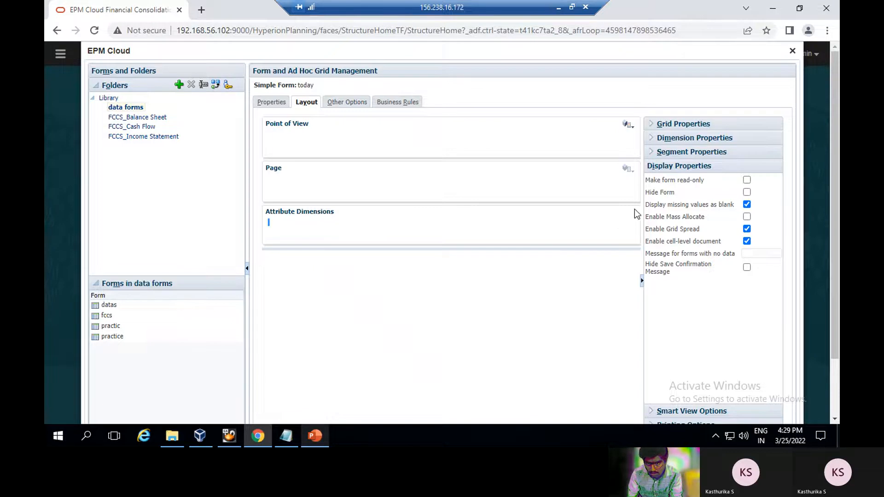
pyautogui.moveTo(648, 210); pyautogui.dragTo(648, 211)
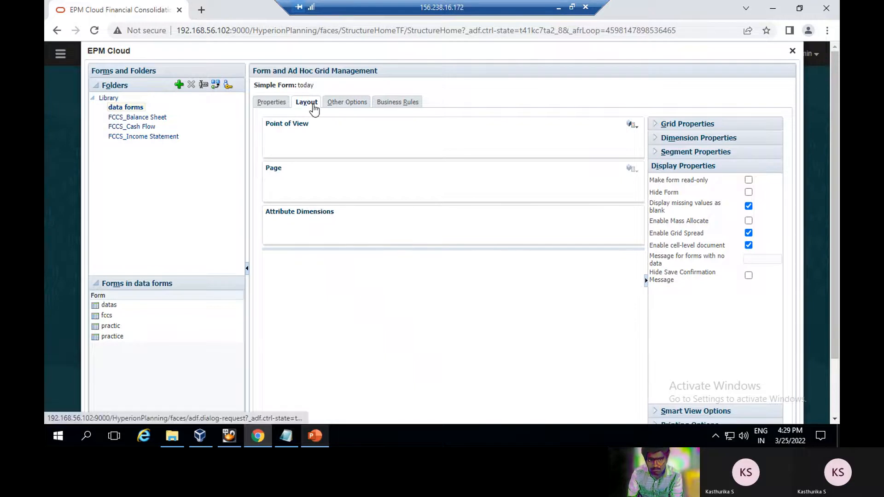
pyautogui.click(276, 104)
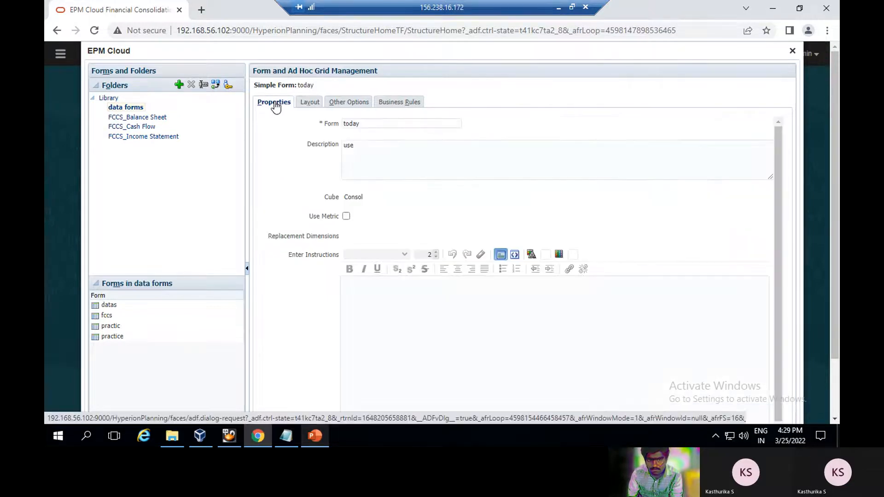
pyautogui.scroll(-1, 750, 326)
pyautogui.scroll(-3, 723, 363)
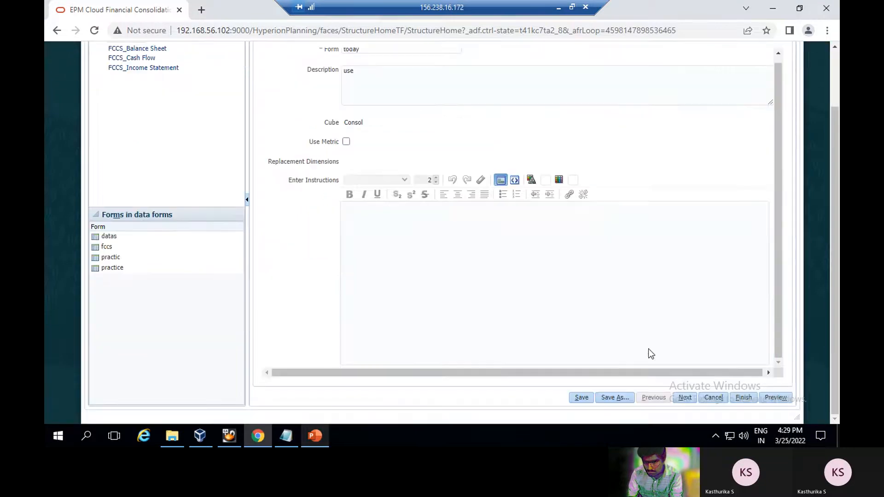
pyautogui.click(623, 399)
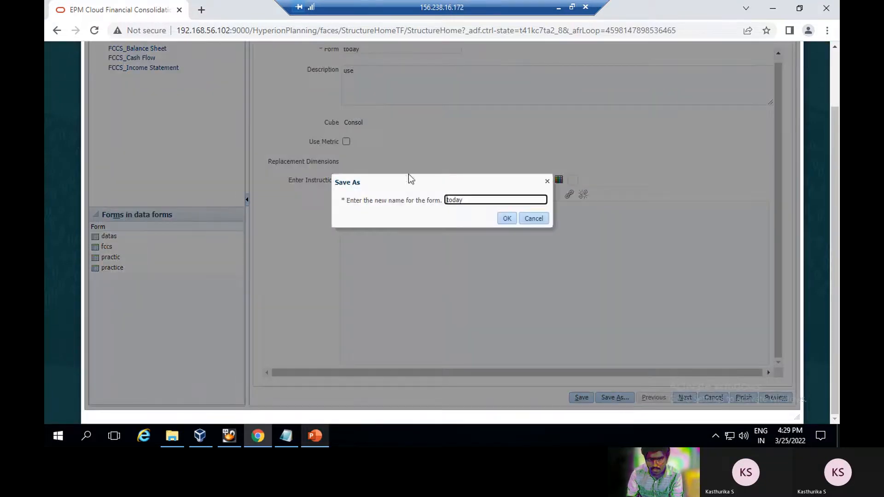
pyautogui.click(468, 200)
pyautogui.write('1')
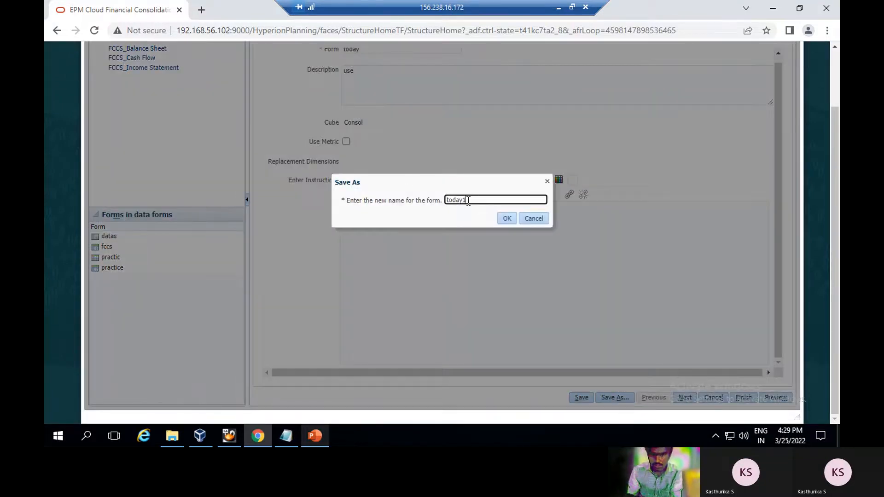
pyautogui.click(504, 220)
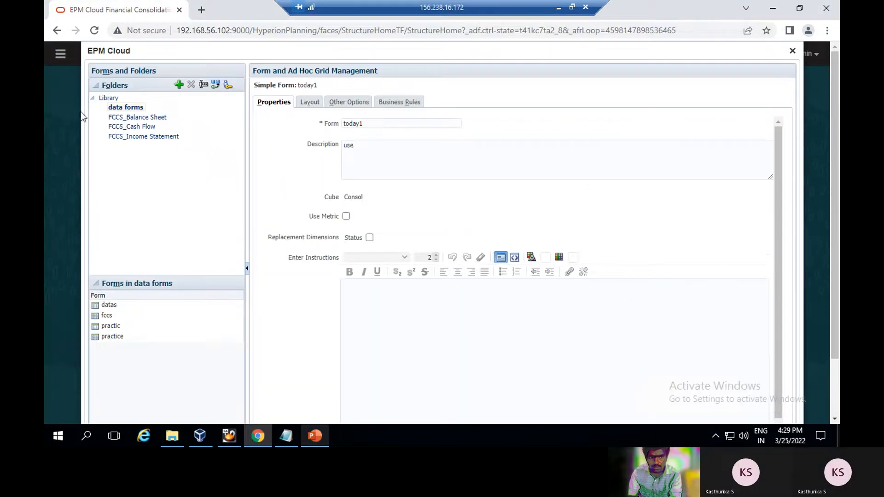
# Open the layout of the today1 form and bring column B of the grid into view.
pyautogui.click(115, 109)
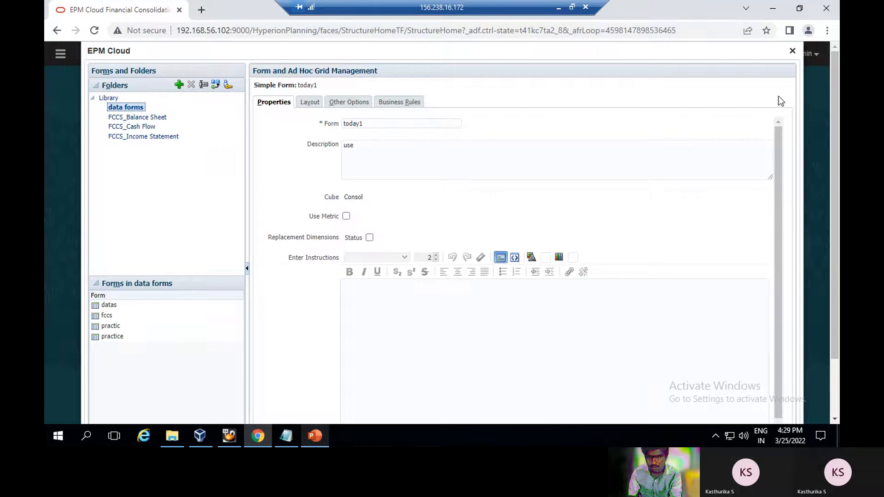
pyautogui.scroll(-2, 518, 282)
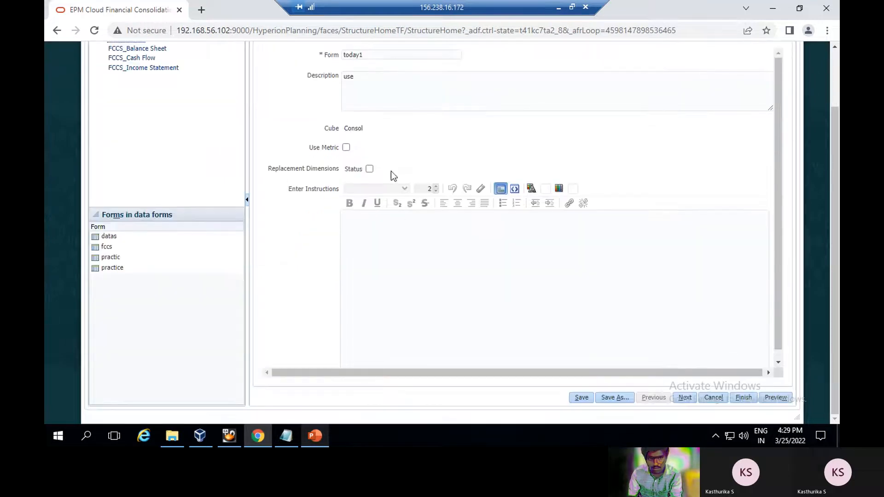
pyautogui.scroll(2, 353, 192)
pyautogui.click(309, 102)
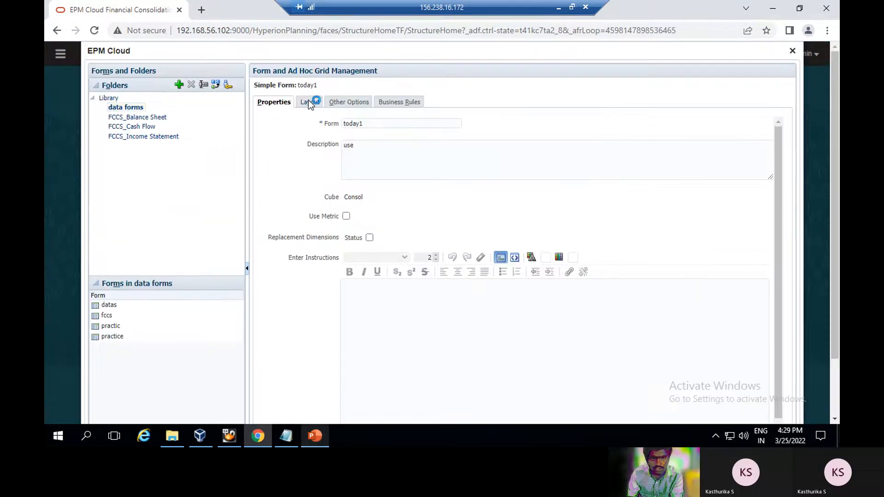
pyautogui.scroll(-2, 432, 277)
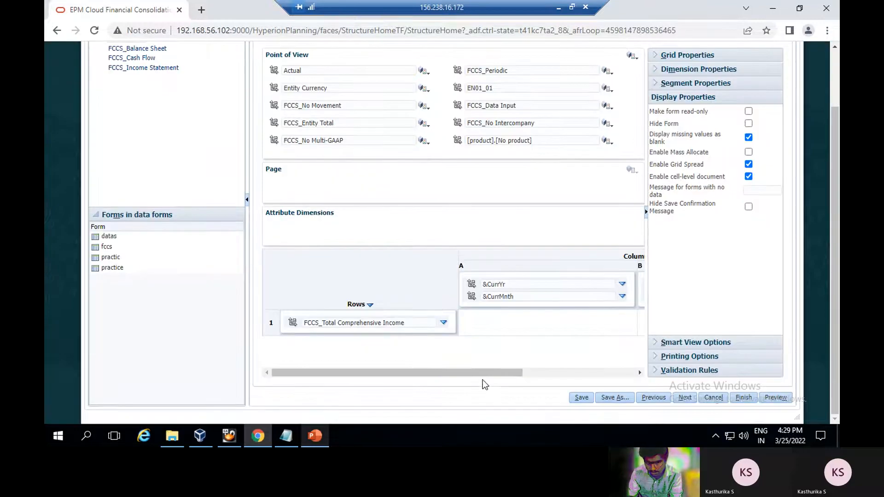
pyautogui.moveTo(480, 374); pyautogui.dragTo(620, 377)
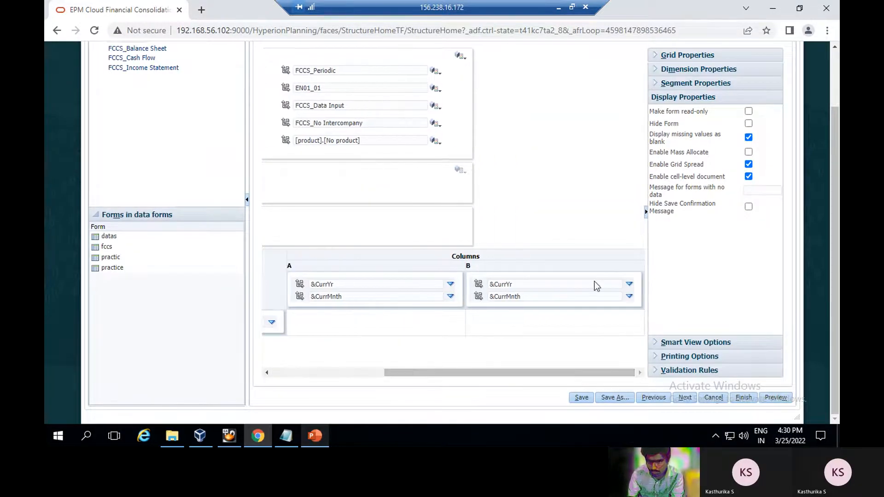
# Replace the &CurrYr variable in column B with the hardcoded year FY24.
pyautogui.click(630, 285)
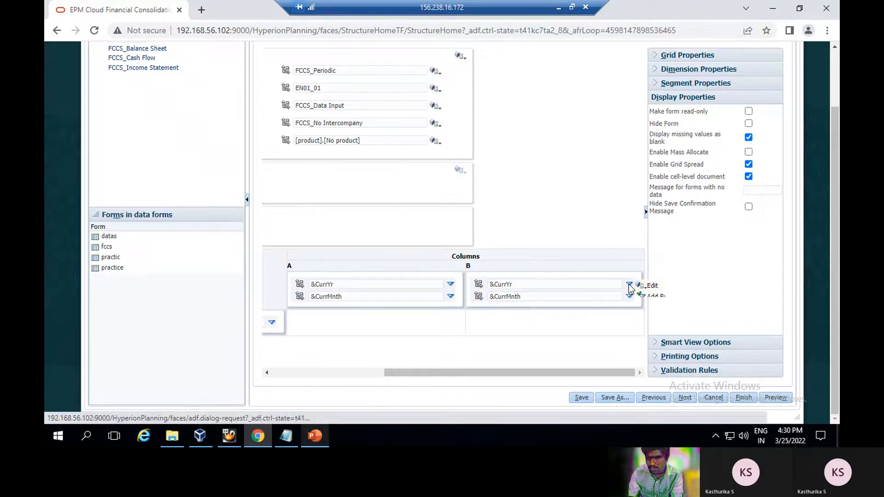
pyautogui.click(656, 286)
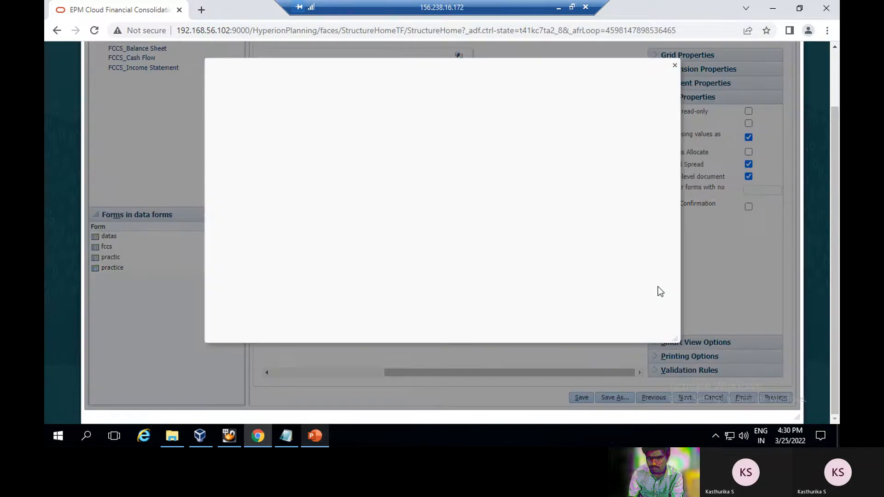
pyautogui.click(504, 134)
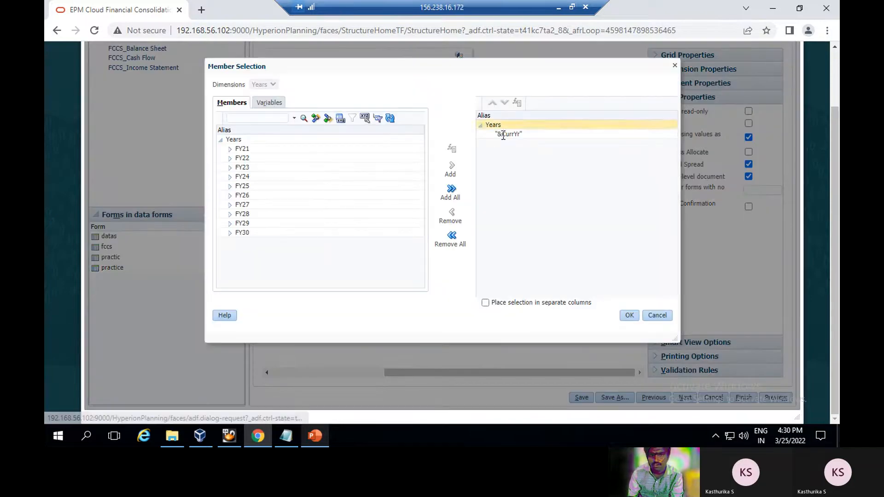
pyautogui.click(452, 214)
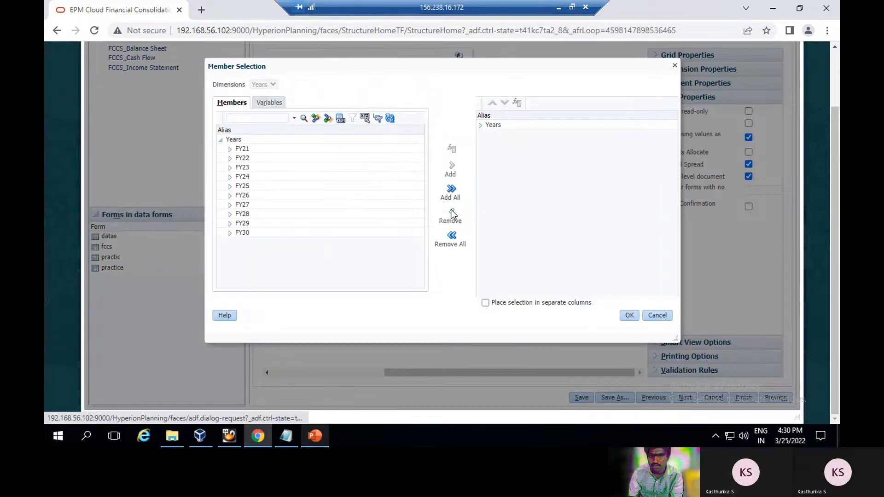
pyautogui.click(238, 176)
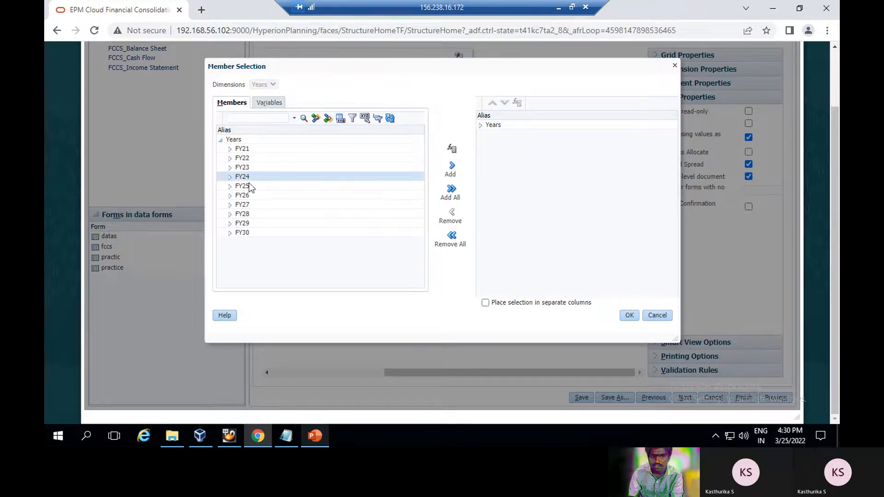
pyautogui.click(451, 179)
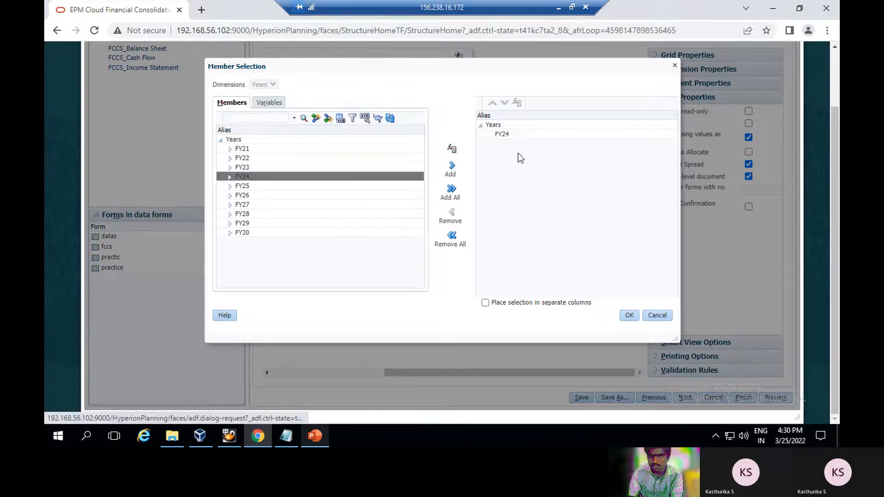
pyautogui.click(629, 316)
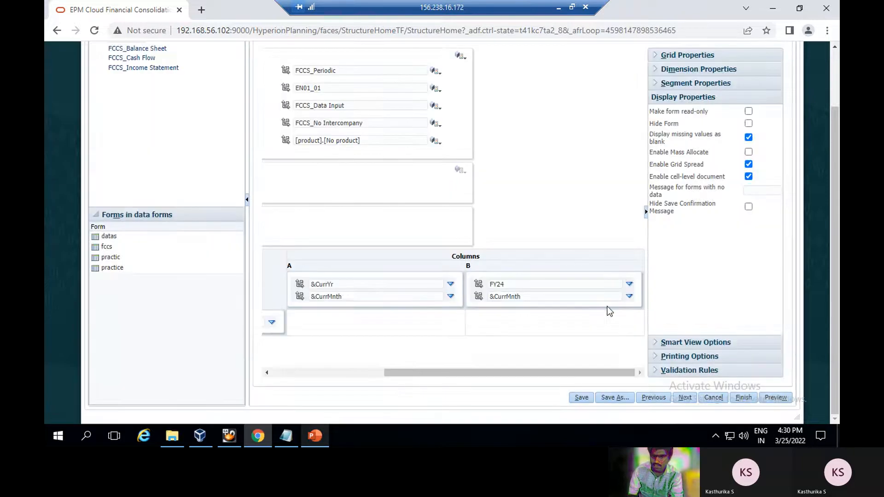
# Replace the &CurrMnth variable in column B with the hardcoded month Mar from Q1 of HY1.
pyautogui.click(629, 296)
pyautogui.click(653, 298)
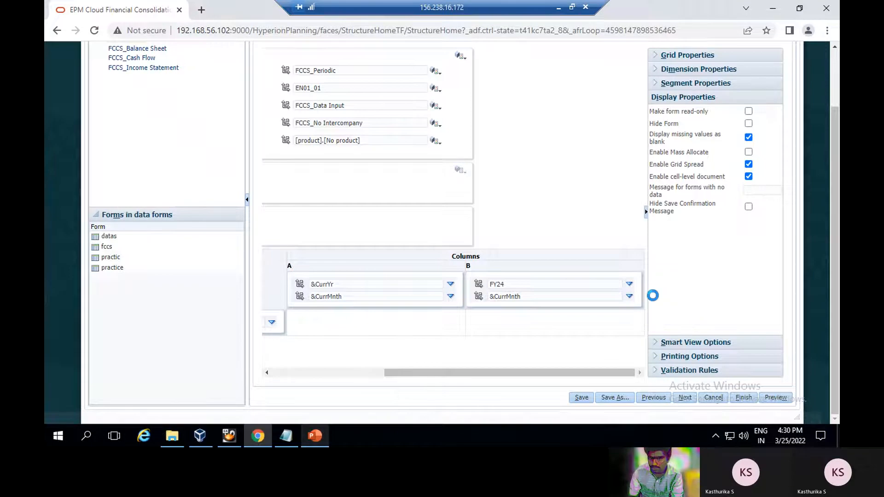
pyautogui.click(508, 134)
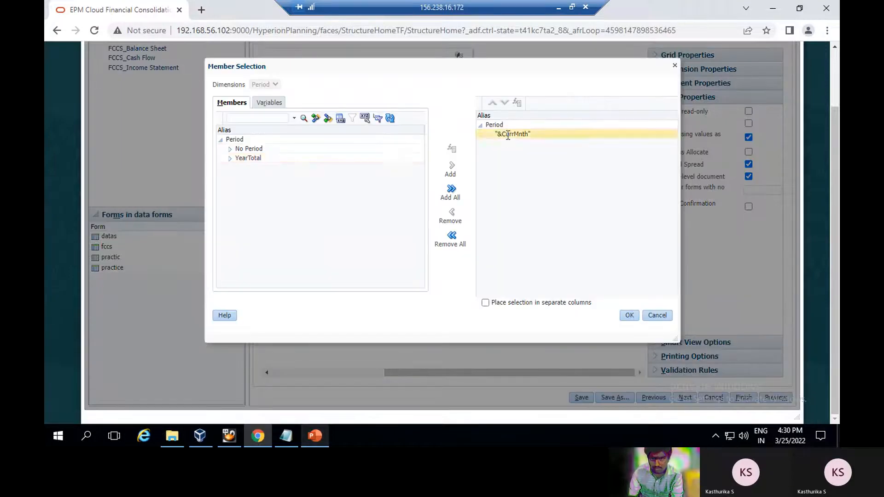
pyautogui.click(453, 213)
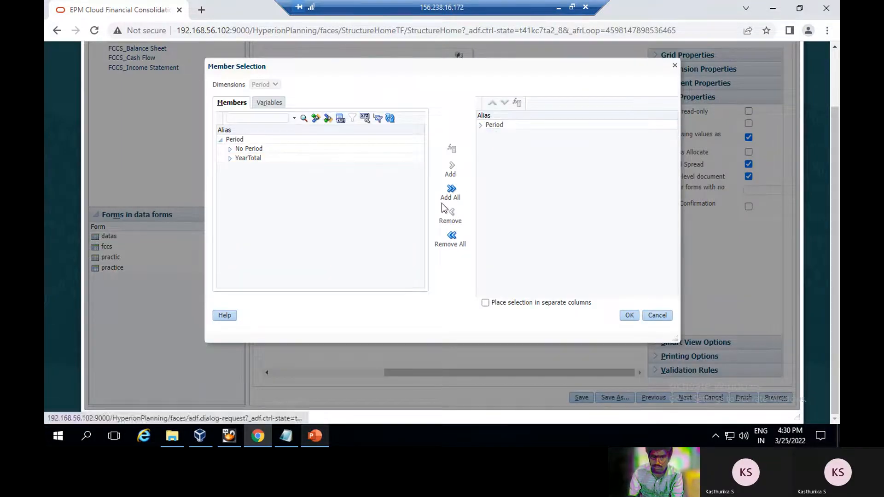
pyautogui.click(233, 158)
pyautogui.click(230, 149)
pyautogui.click(231, 158)
pyautogui.click(245, 168)
pyautogui.click(239, 168)
pyautogui.click(257, 177)
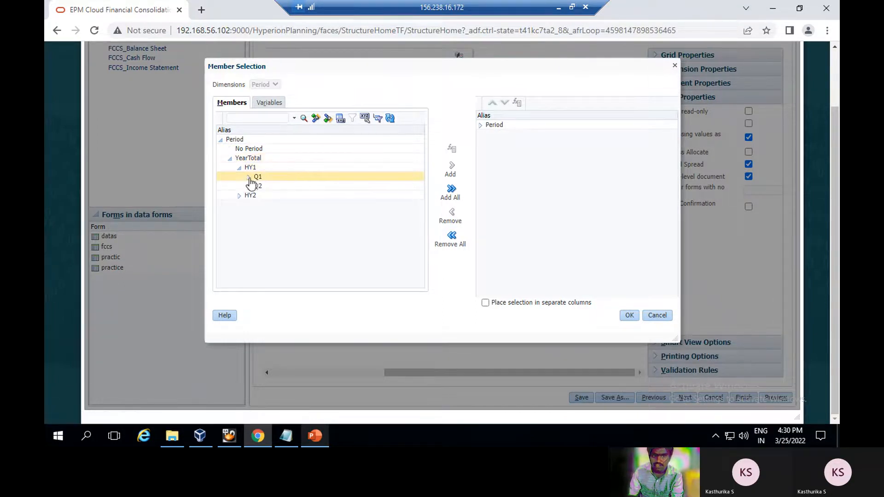
pyautogui.click(248, 177)
pyautogui.click(262, 204)
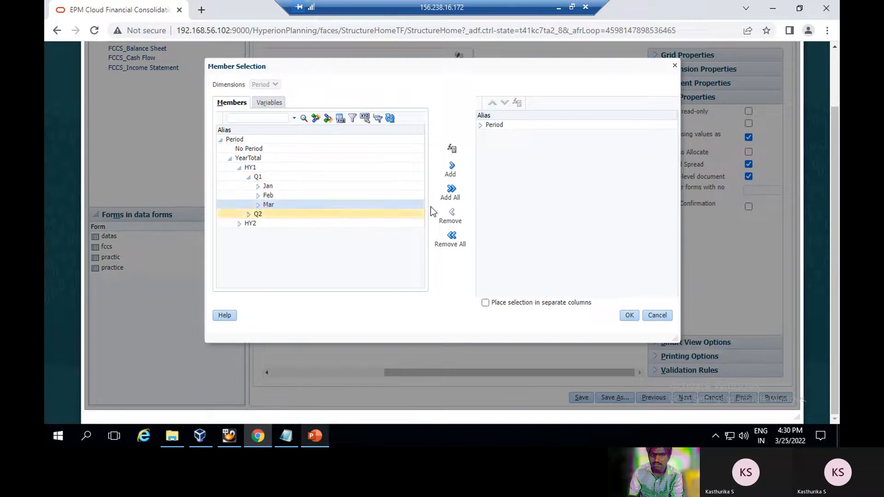
pyautogui.click(451, 167)
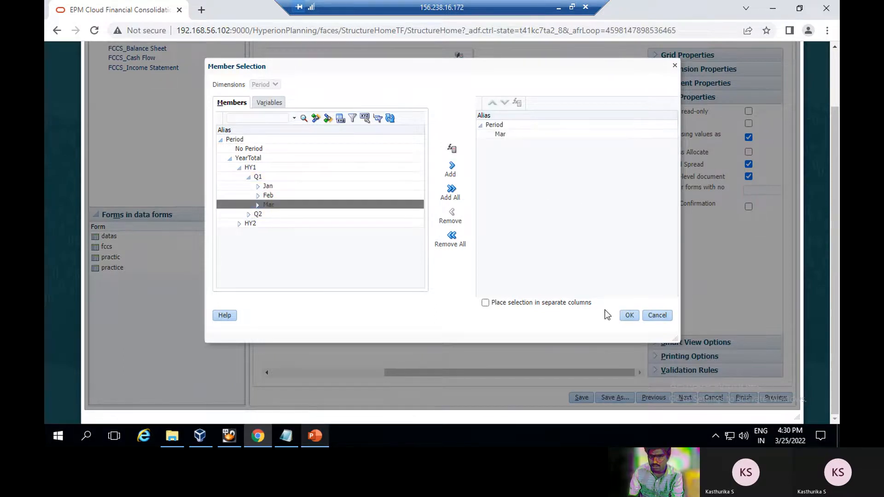
pyautogui.click(629, 315)
# Save the form and preview it with the substitution variable column beside the hardcoded one.
pyautogui.click(581, 398)
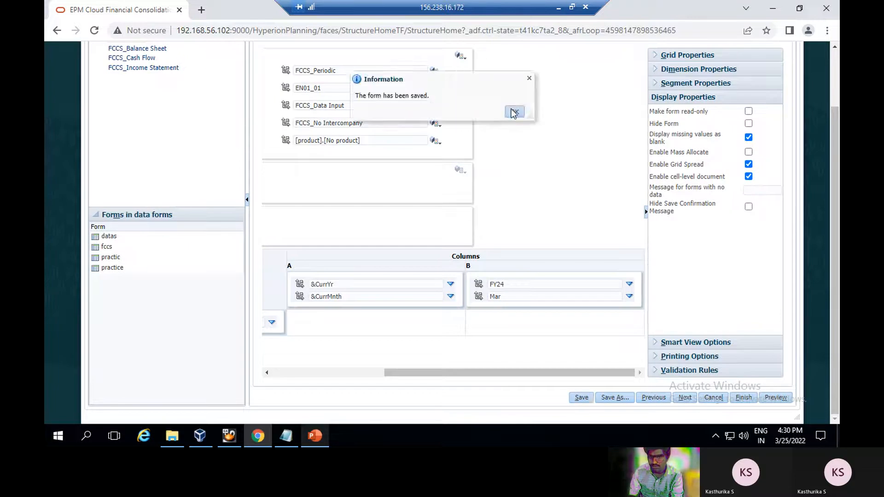
pyautogui.click(514, 113)
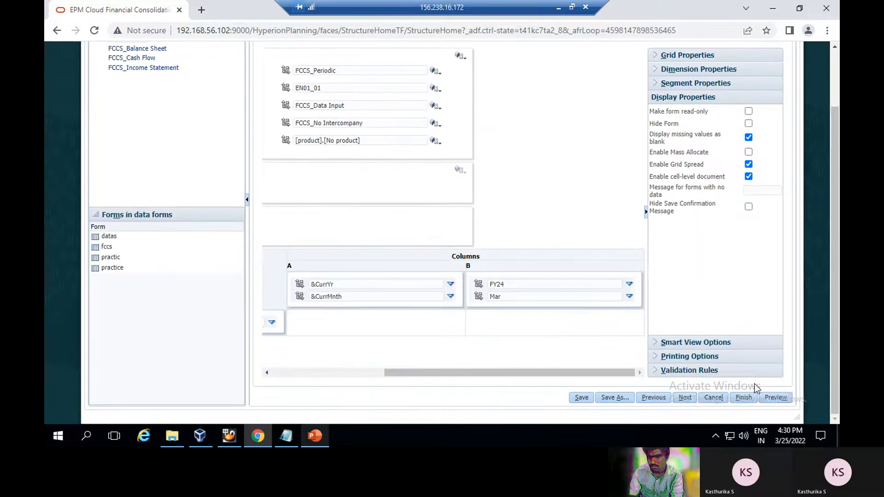
pyautogui.click(773, 398)
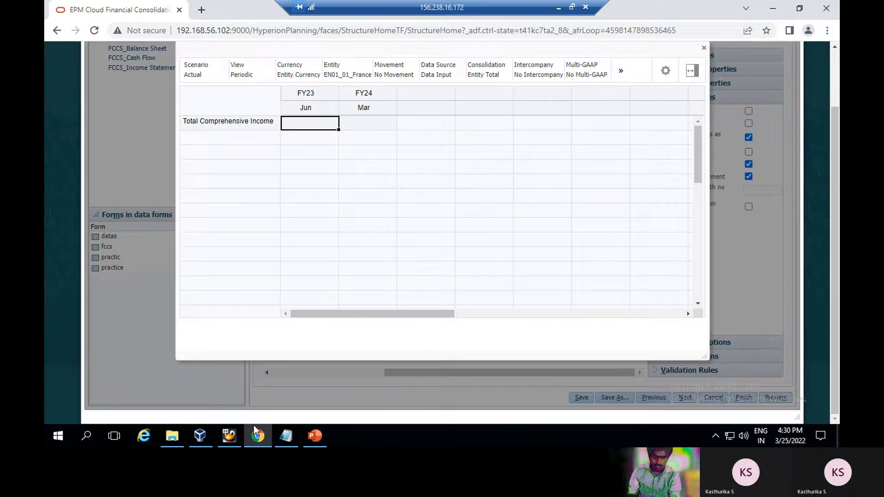
# Switch to PowerPoint to read the remaining substitution variable use cases.
pyautogui.click(319, 435)
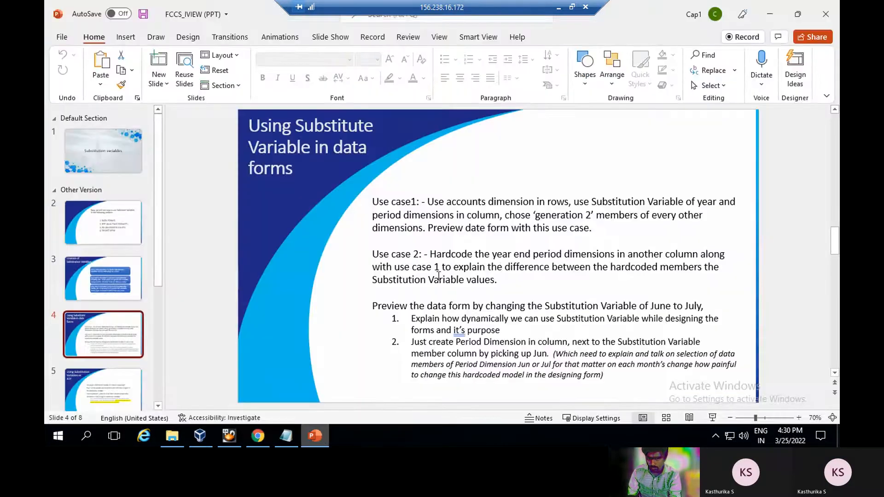
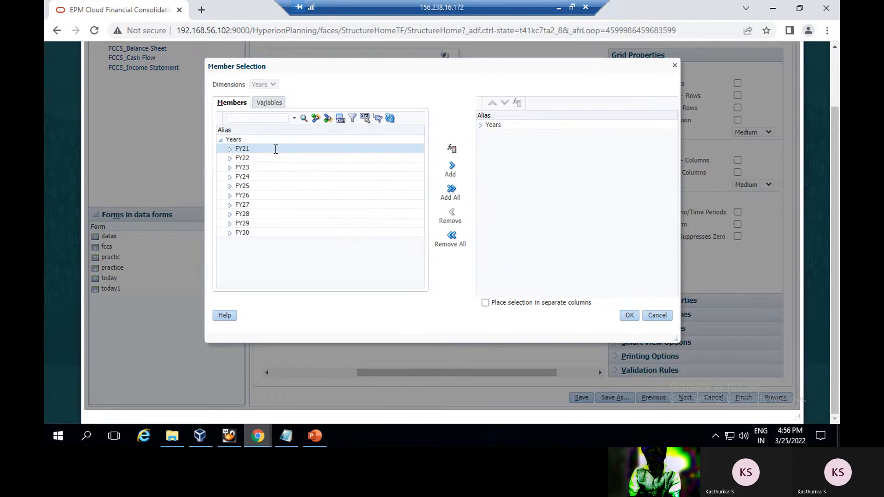
# Add FY21 as column A's year member and apply the selection.
pyautogui.click(452, 167)
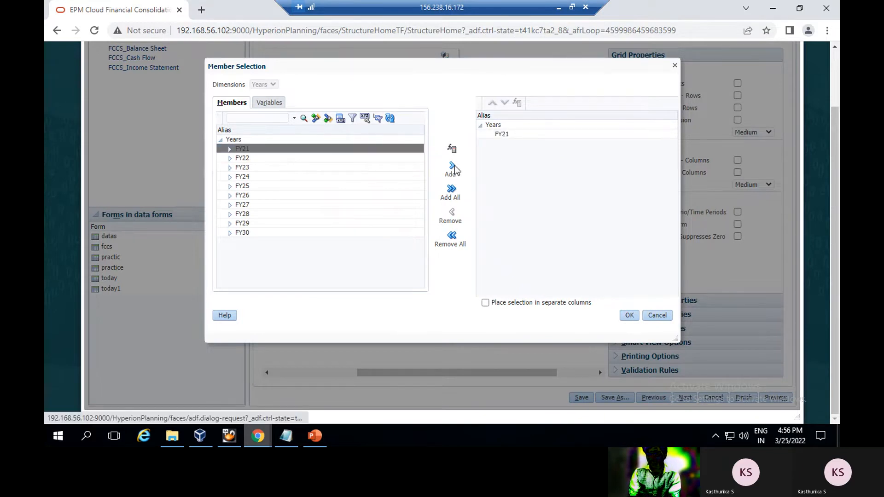
pyautogui.click(628, 316)
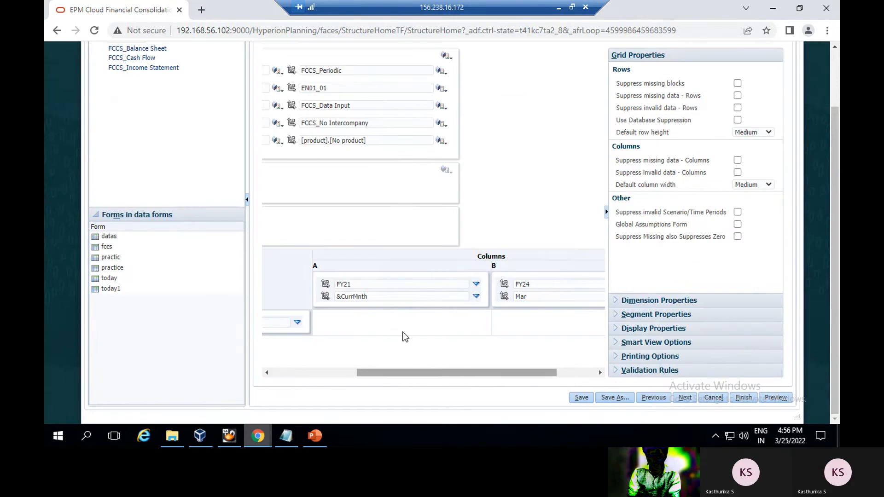
# Remove the &CurrMnth variable from column A's period member selection.
pyautogui.click(476, 297)
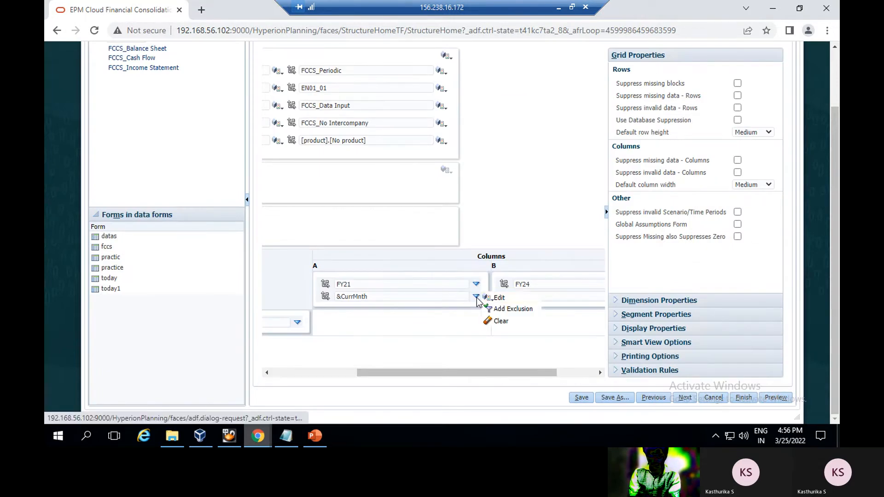
pyautogui.click(500, 299)
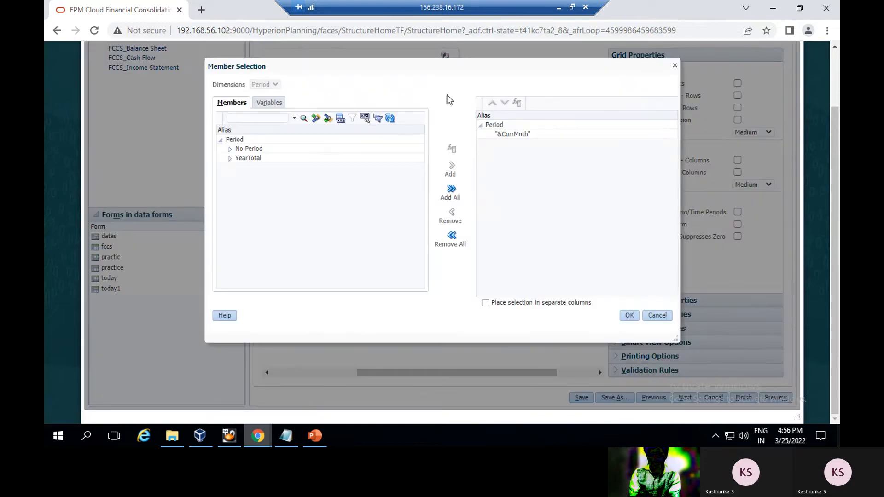
pyautogui.click(511, 134)
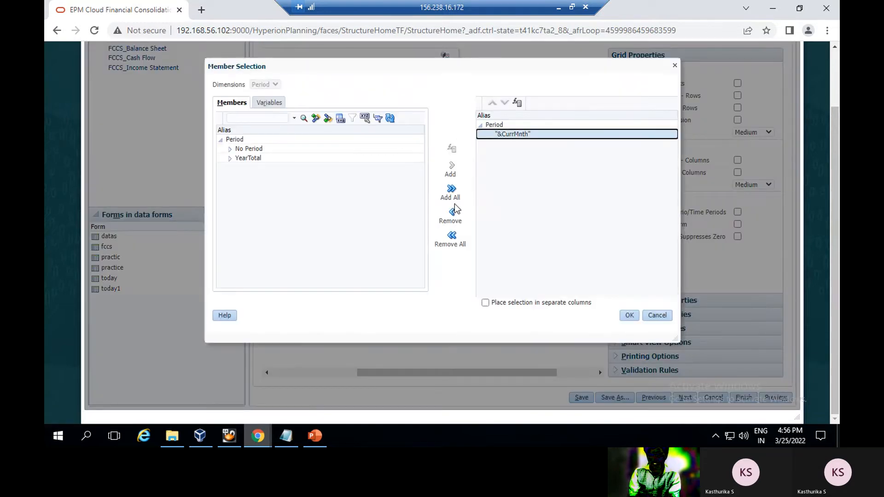
pyautogui.click(452, 216)
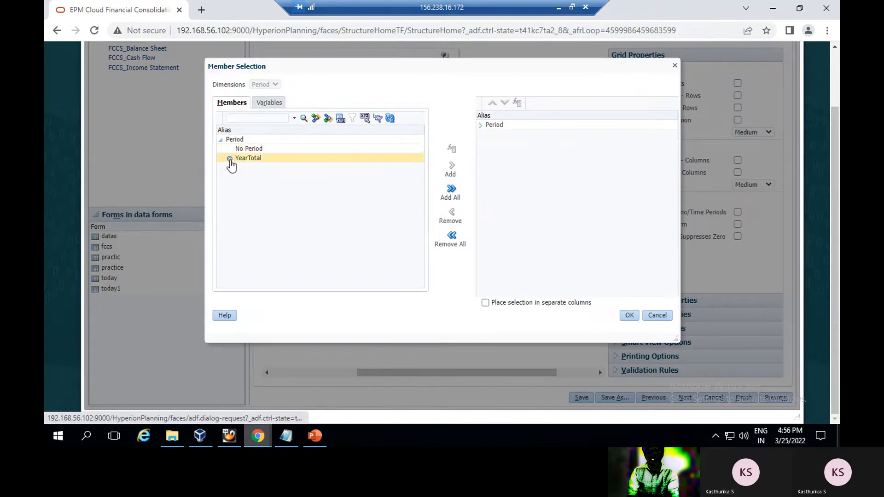
# Expand YearTotal to the Q1 months of HY1, and check the required period on PowerPoint's Smart View use case slide.
pyautogui.click(229, 160)
pyautogui.click(240, 168)
pyautogui.click(248, 177)
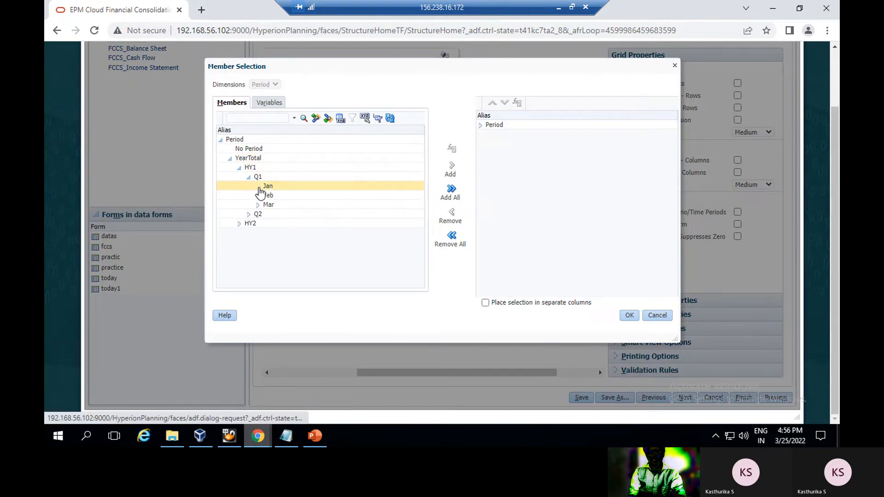
pyautogui.click(288, 186)
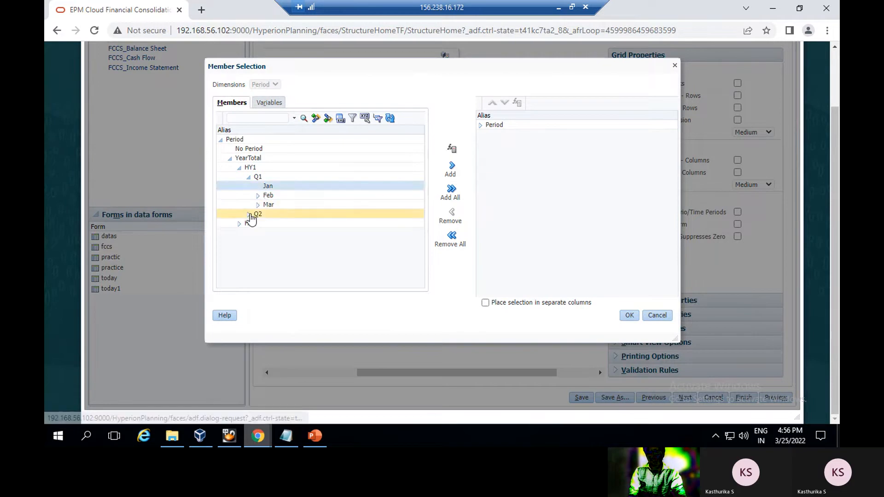
pyautogui.click(316, 436)
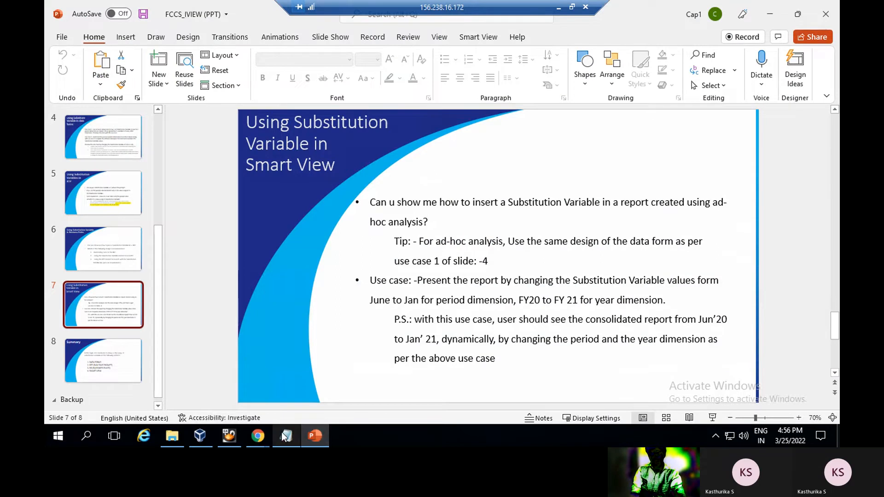
pyautogui.click(258, 436)
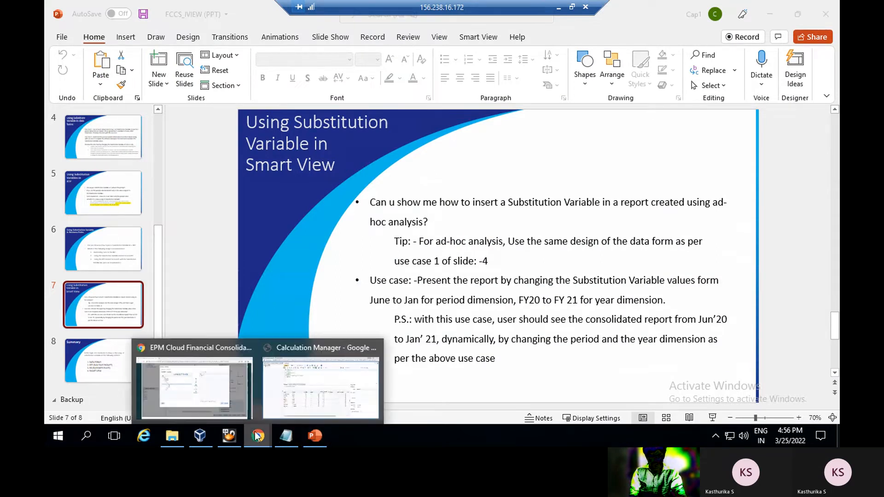
pyautogui.click(210, 370)
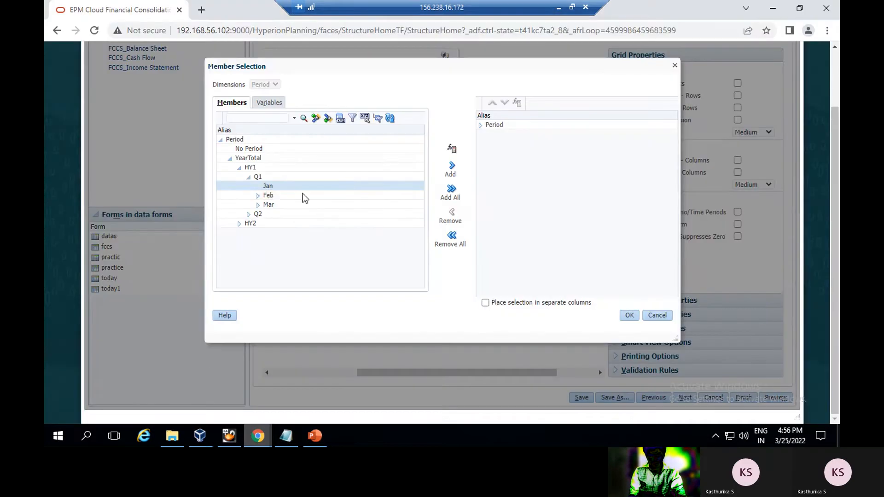
# Add Jun from Q2 of HY1 as column A's period member and apply the selection.
pyautogui.click(249, 214)
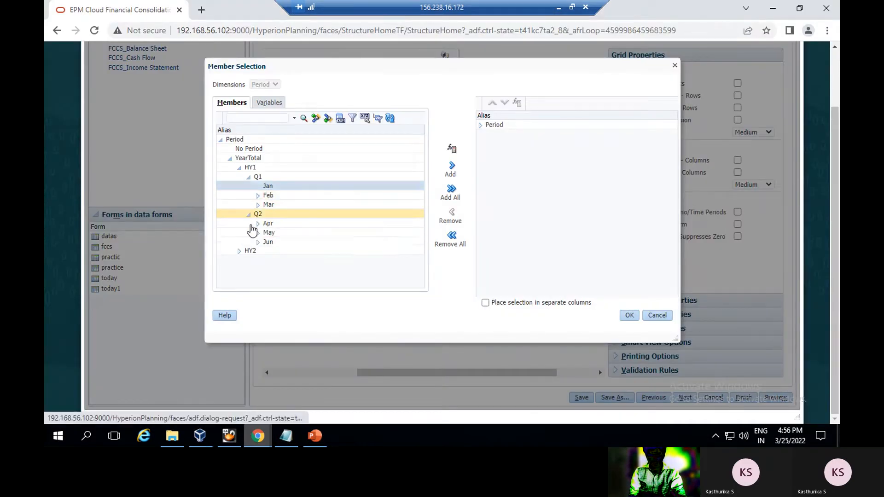
pyautogui.click(263, 243)
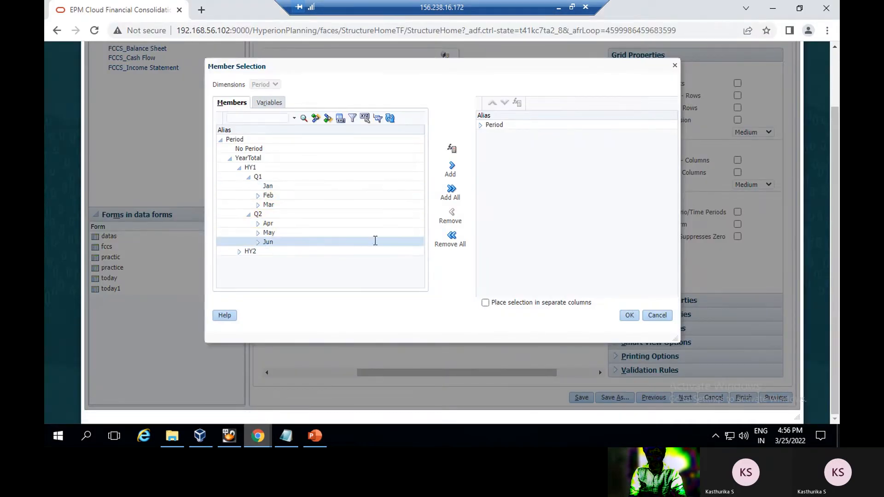
pyautogui.click(450, 168)
pyautogui.click(632, 316)
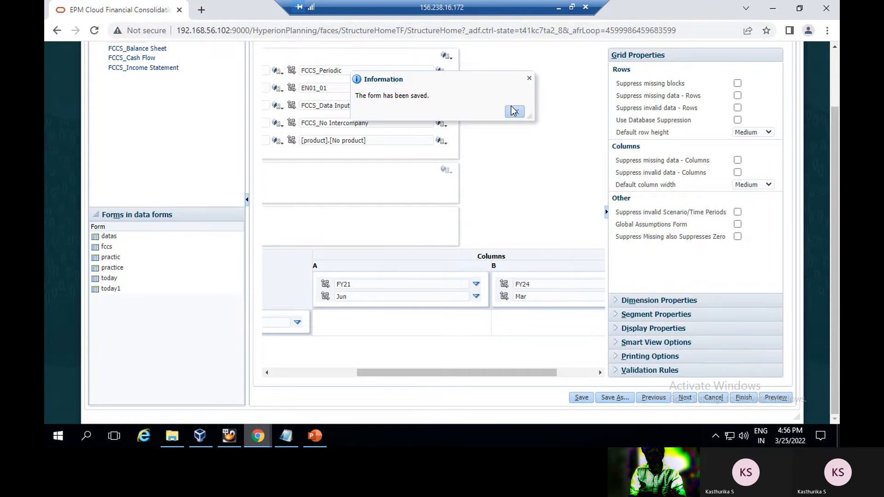
# Save and finish the today1 form, closing form management to return to the home page.
pyautogui.click(514, 111)
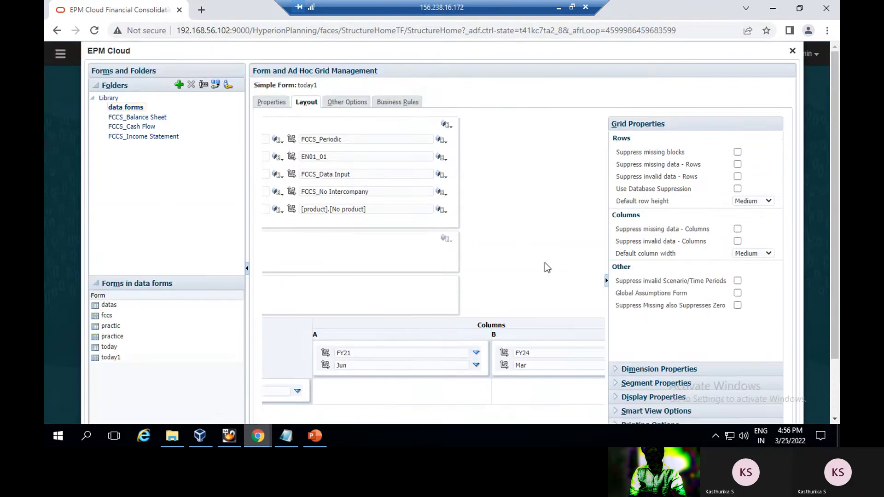
pyautogui.click(751, 397)
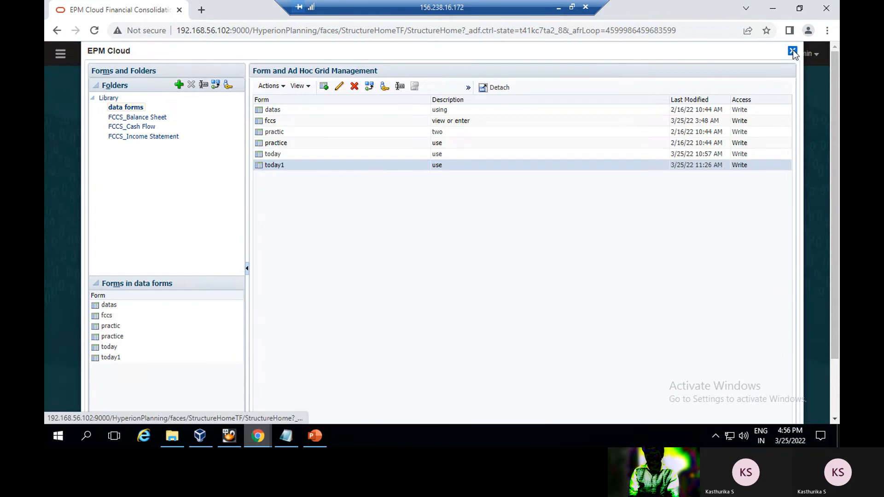
pyautogui.click(792, 50)
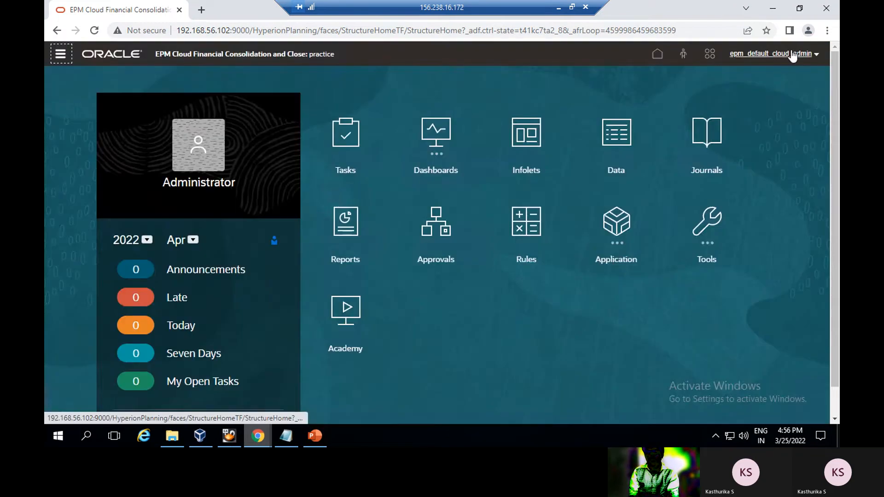
# Start Excel and create a blank workbook.
pyautogui.click(63, 437)
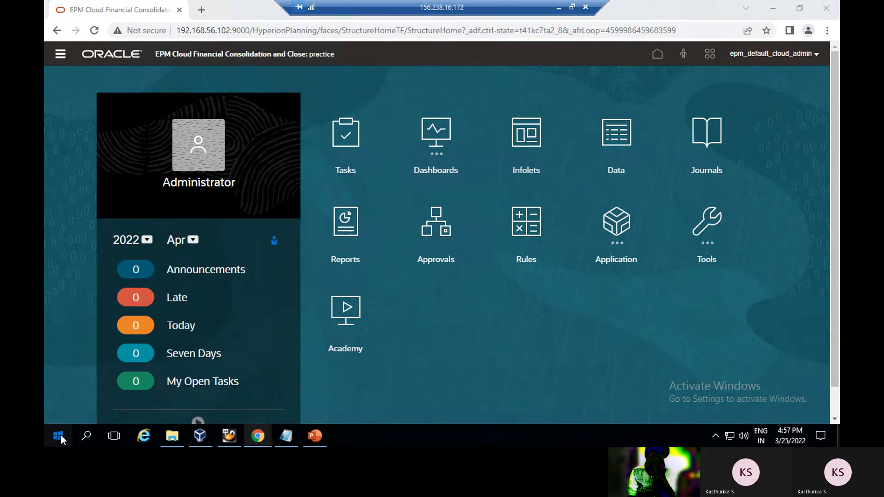
pyautogui.click(60, 435)
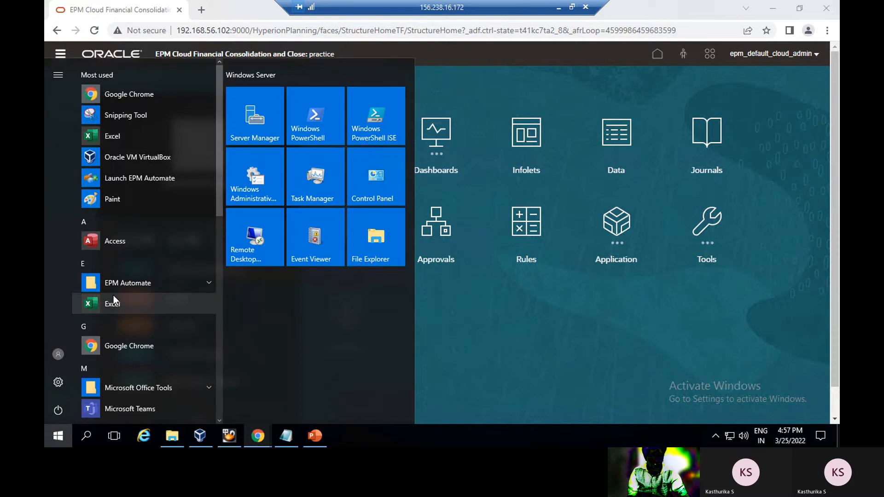
pyautogui.click(112, 303)
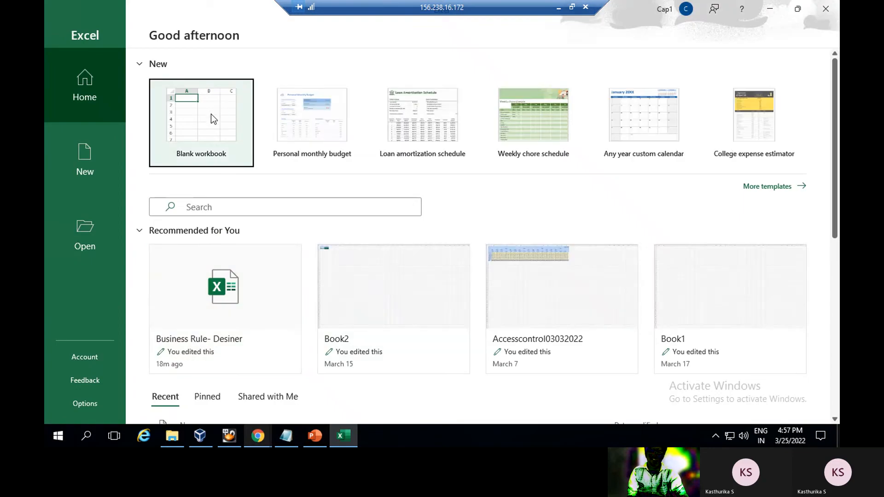
pyautogui.click(211, 120)
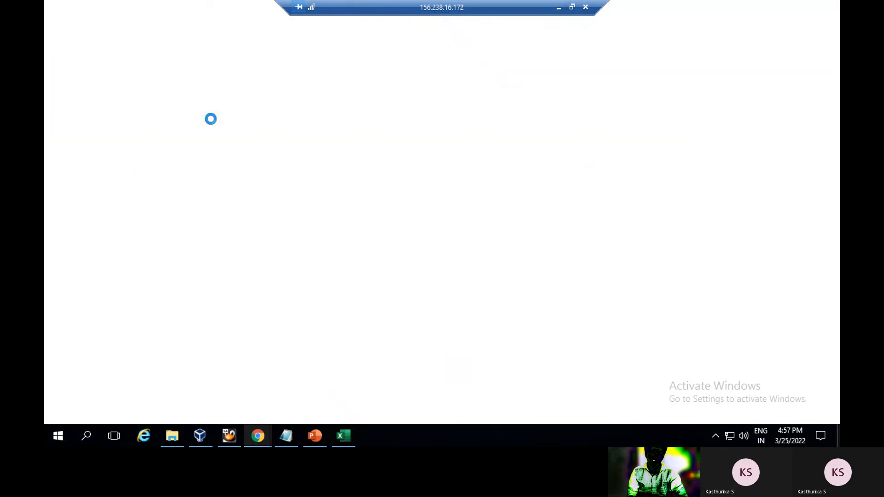
# Show the Smart View panel and start connecting through Shared Connections.
pyautogui.click(368, 34)
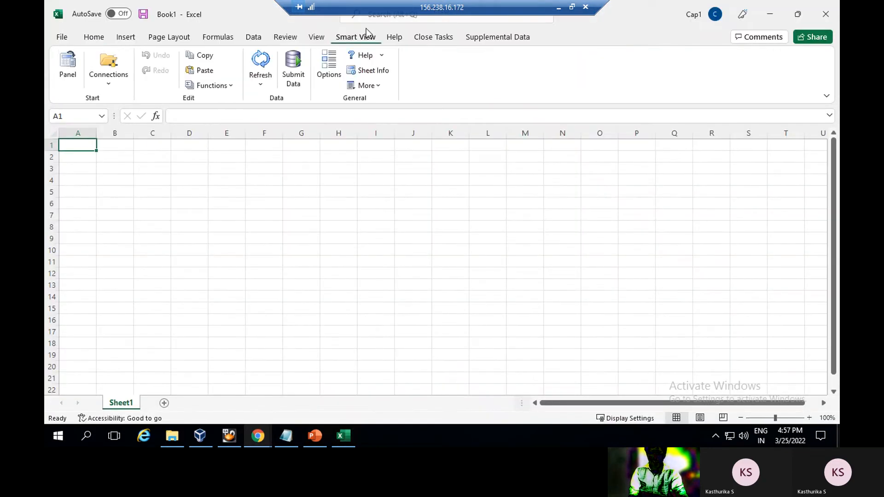
pyautogui.click(119, 65)
pyautogui.click(68, 62)
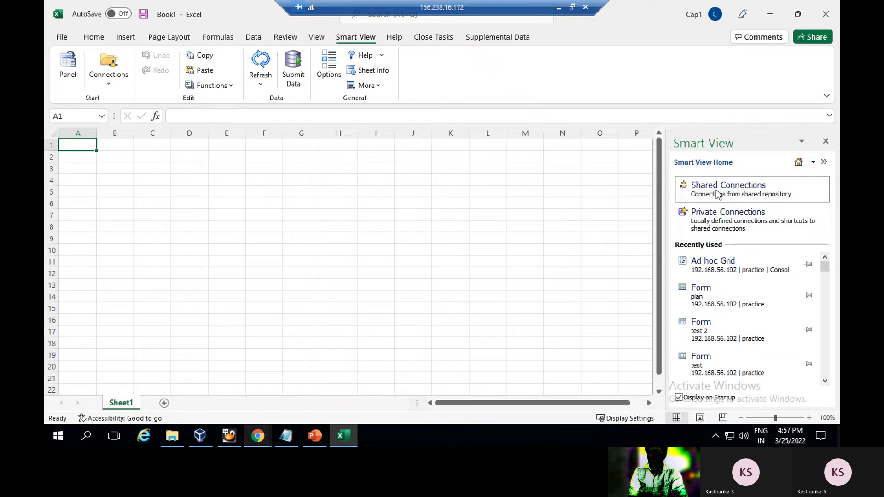
pyautogui.click(718, 194)
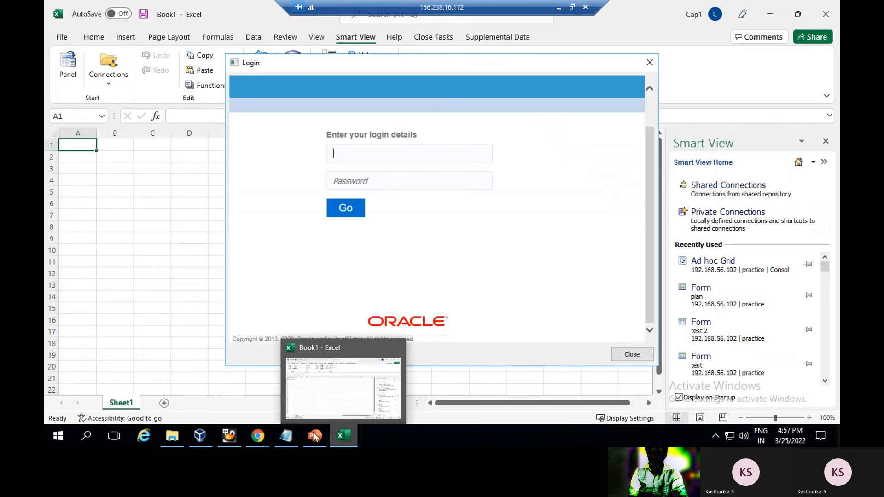
# Copy the EPM user name from the Notepad file and paste it into the Smart View login's user name field.
pyautogui.click(287, 437)
pyautogui.moveTo(265, 202); pyautogui.dragTo(148, 202)
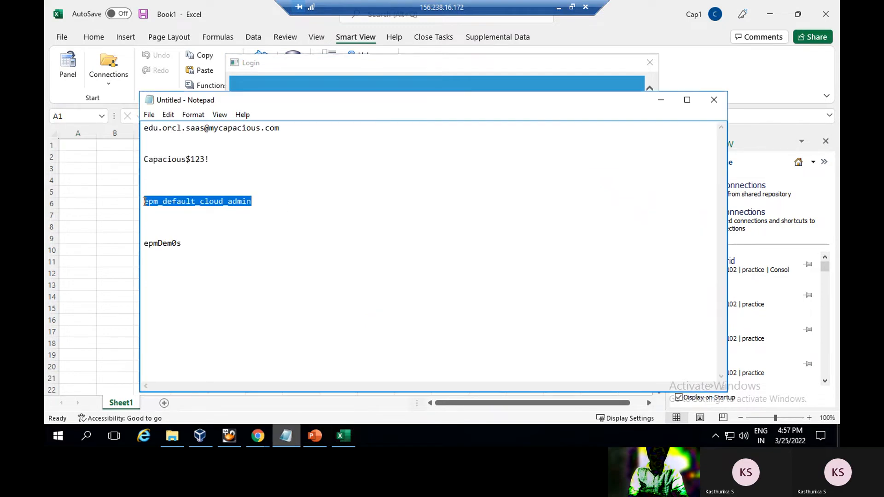
pyautogui.rightClick(144, 202)
pyautogui.click(184, 237)
pyautogui.click(264, 441)
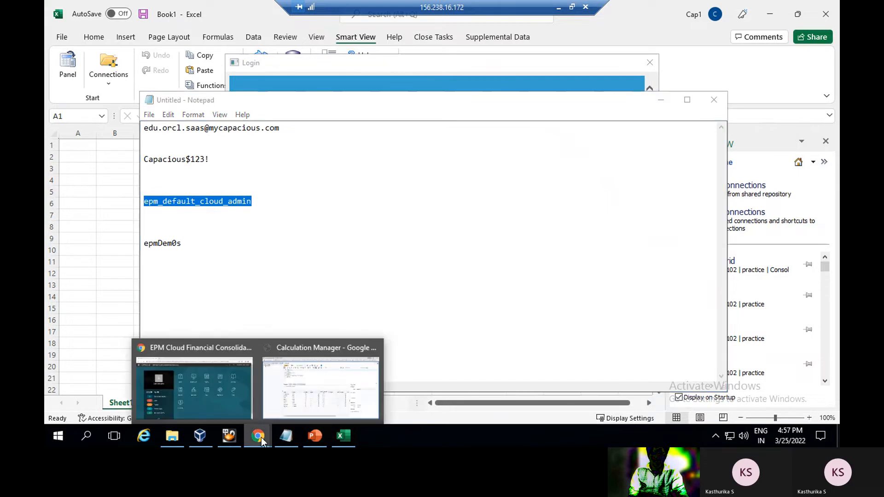
pyautogui.click(322, 397)
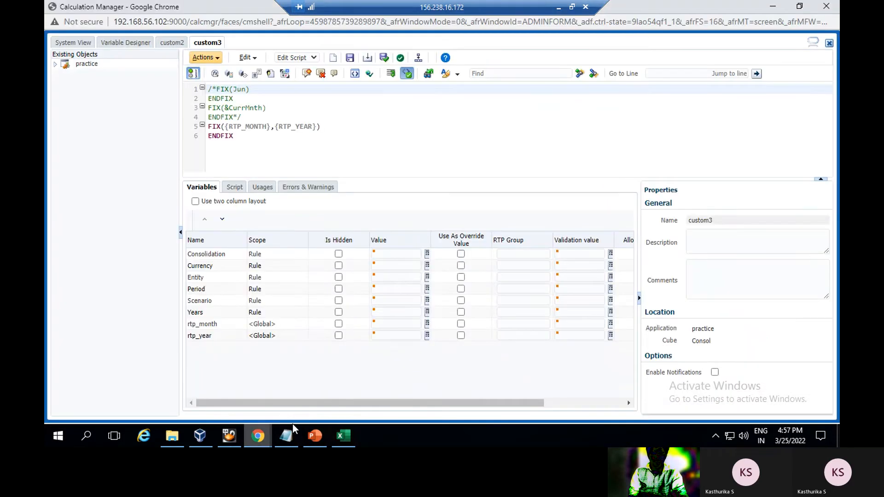
pyautogui.click(342, 436)
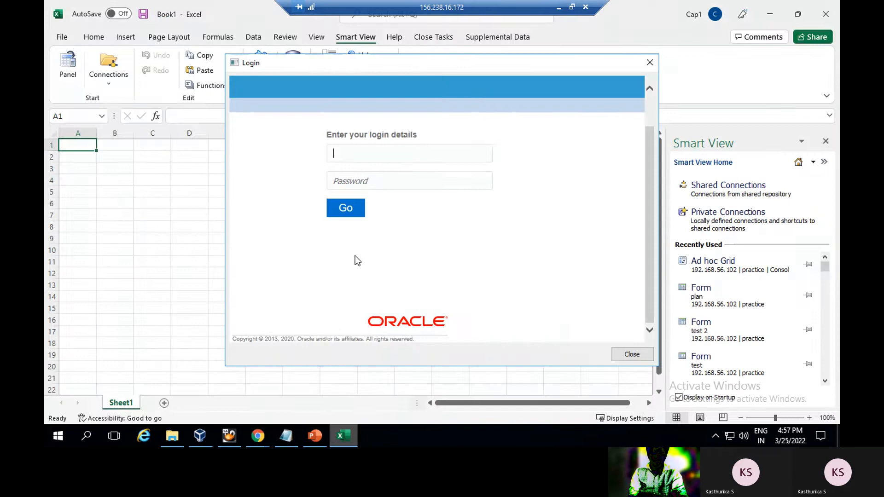
pyautogui.rightClick(346, 153)
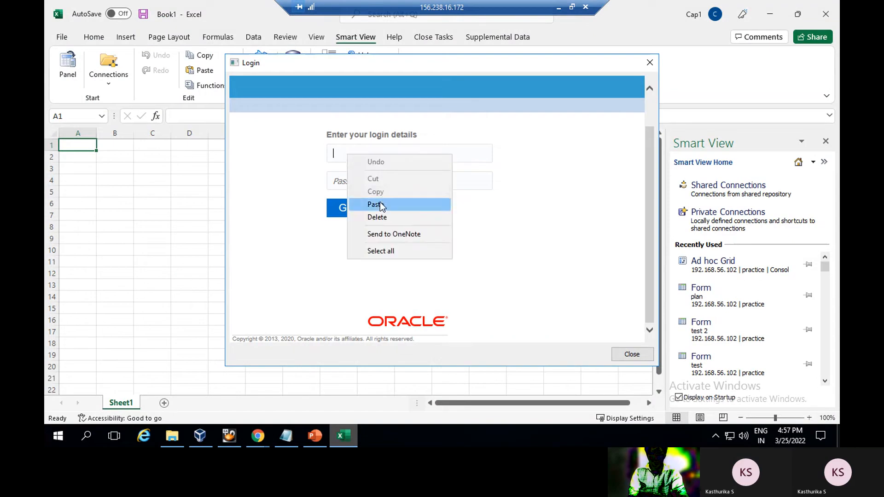
pyautogui.click(380, 204)
pyautogui.click(364, 181)
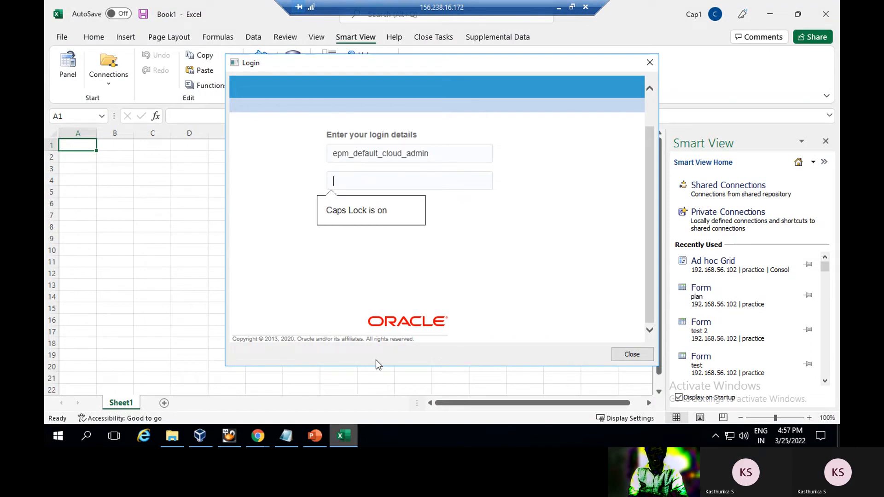
# Copy the account password from the Notepad file, paste it into the login's password field and sign in.
pyautogui.click(289, 440)
pyautogui.moveTo(200, 243); pyautogui.dragTo(142, 246)
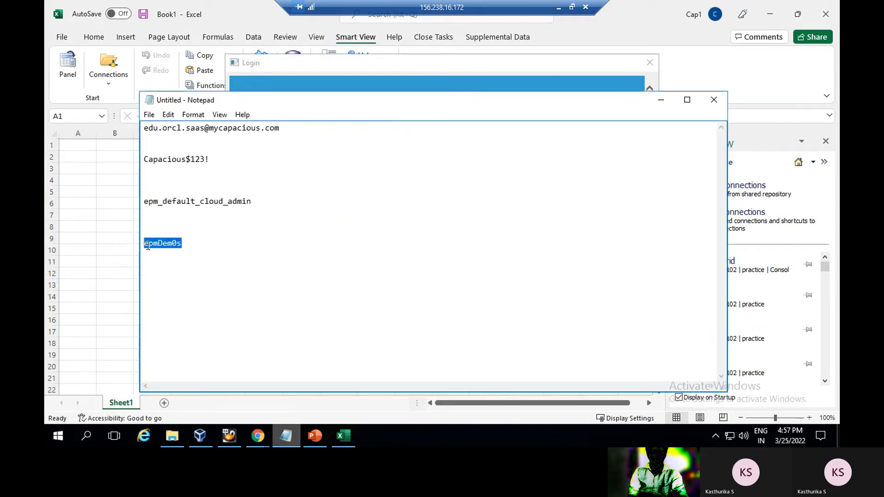
pyautogui.rightClick(149, 246)
pyautogui.click(174, 282)
pyautogui.click(343, 436)
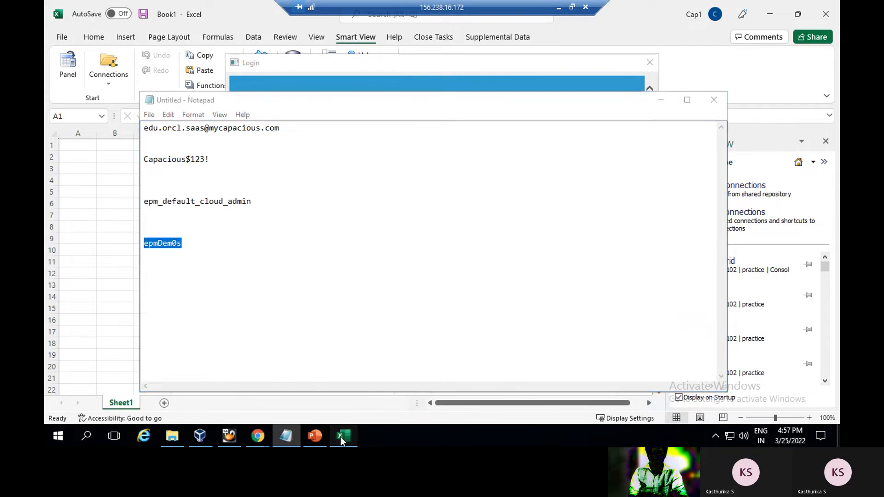
pyautogui.rightClick(346, 178)
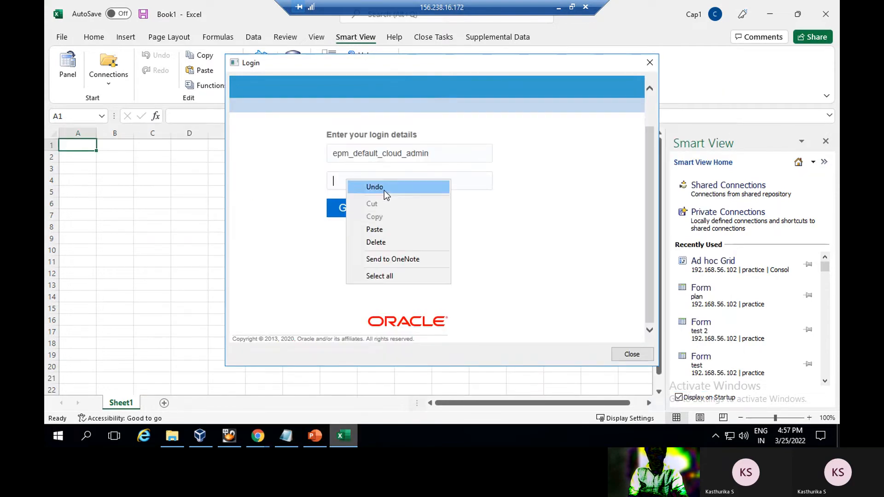
pyautogui.click(375, 227)
pyautogui.click(350, 206)
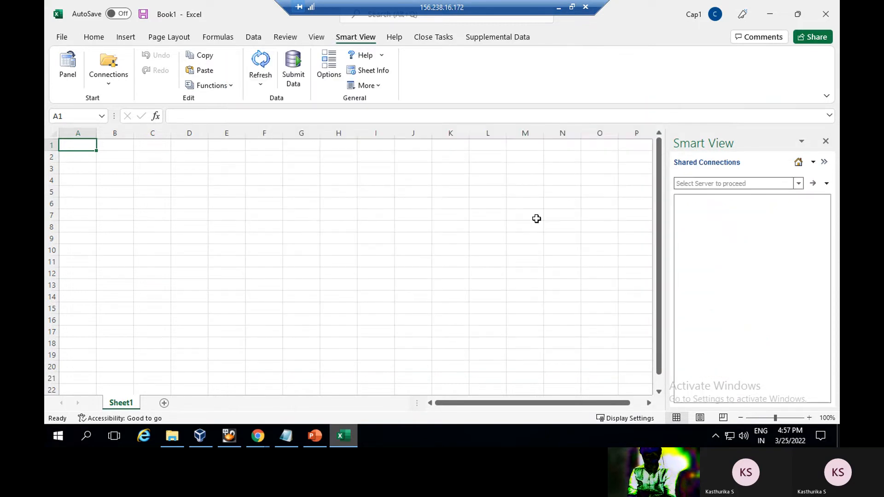
# Choose EPM Cloud as the shared connection server and expand the 192.168.56.102 node.
pyautogui.click(799, 183)
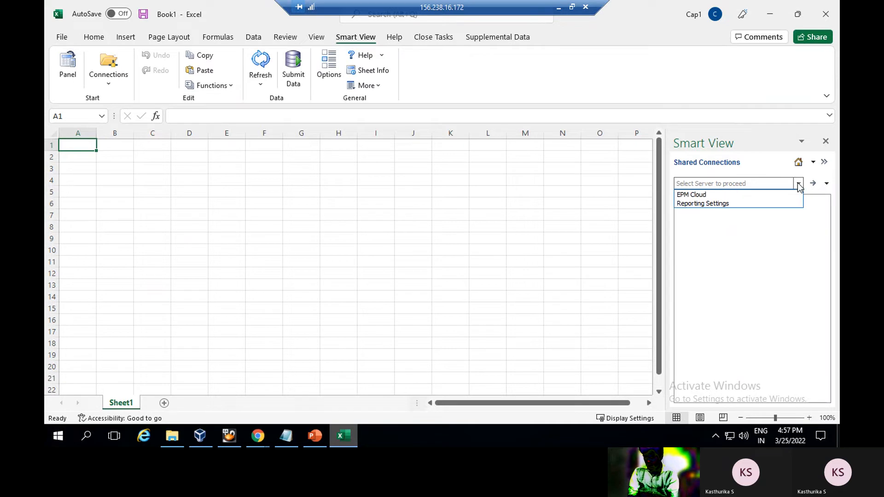
pyautogui.click(697, 196)
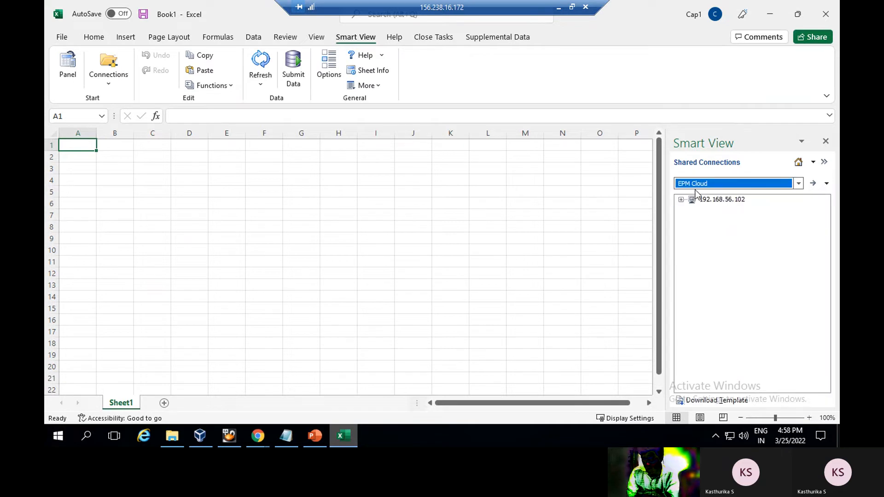
pyautogui.click(682, 201)
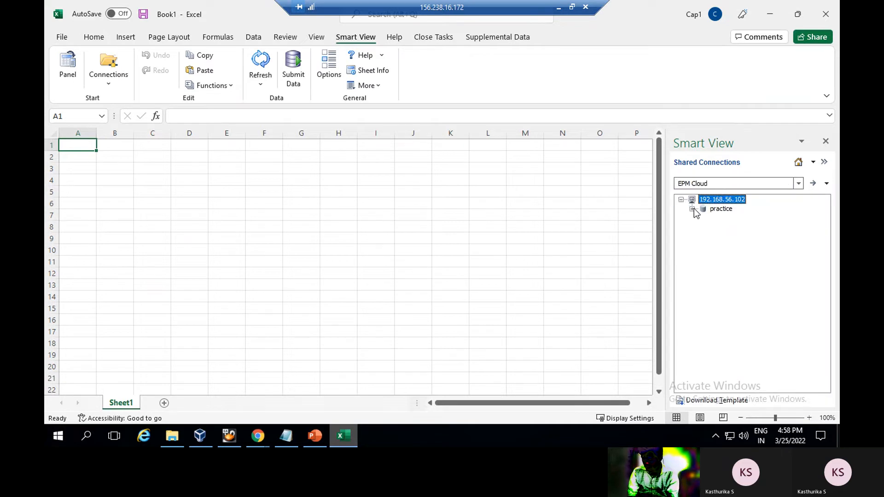
# Open the today1 form from the practice application's Library data forms folder as an ad hoc analysis.
pyautogui.click(693, 210)
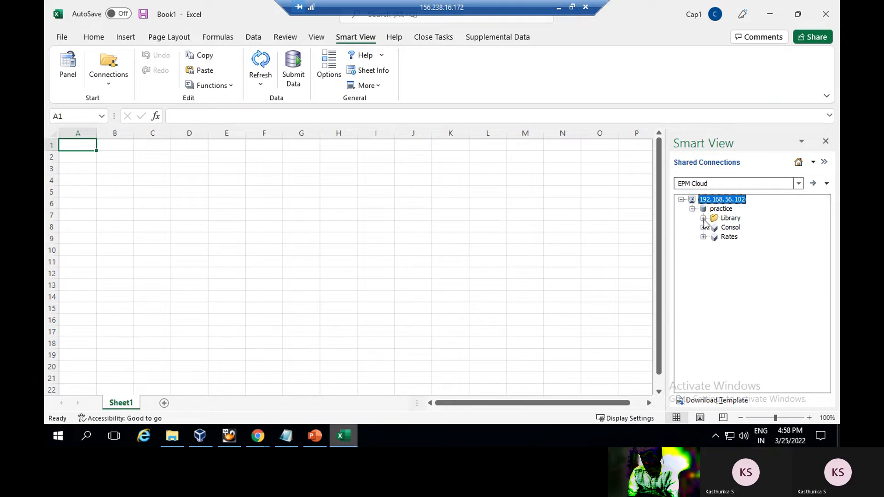
pyautogui.click(703, 219)
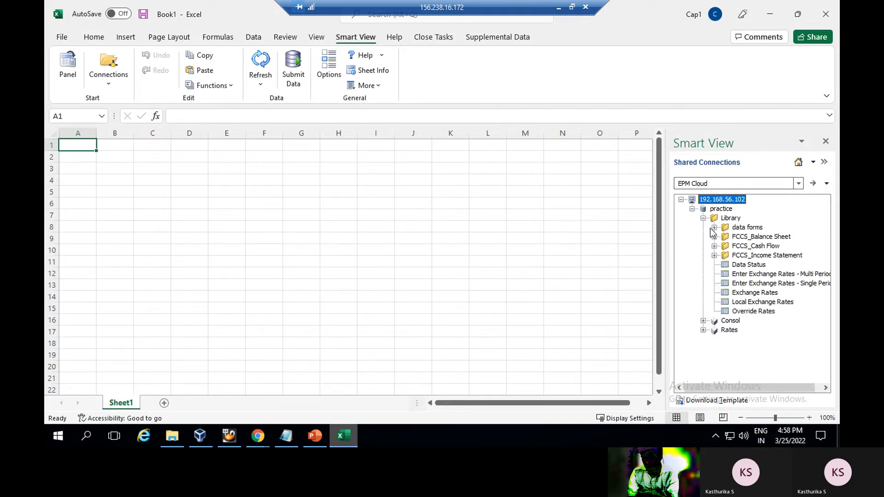
pyautogui.click(714, 228)
pyautogui.click(754, 283)
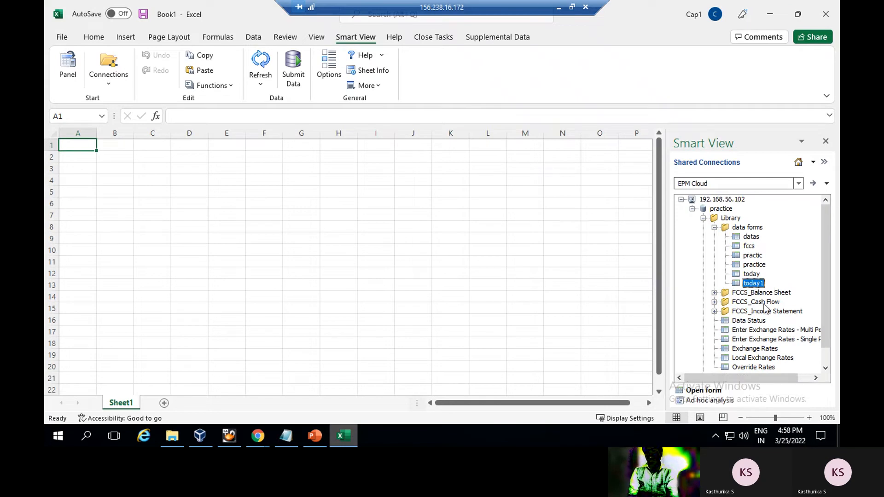
pyautogui.scroll(-1, 755, 322)
pyautogui.click(709, 401)
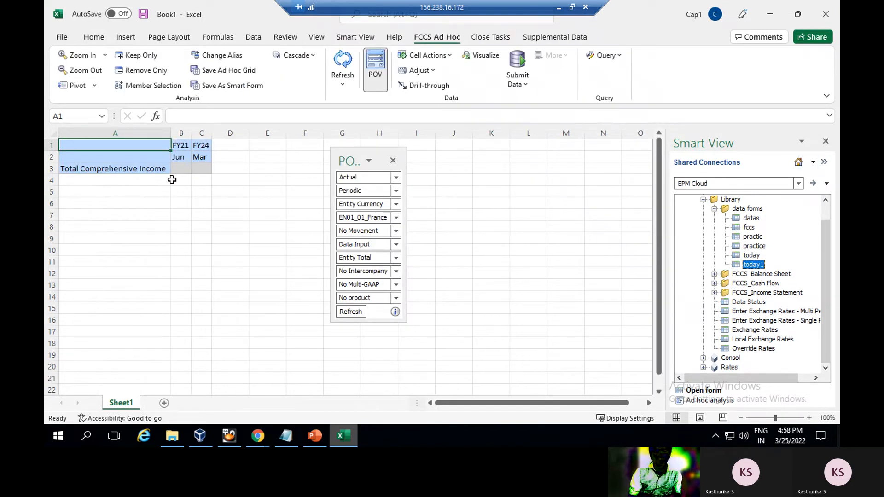
# Review the Smart View substitution variable use case in the PowerPoint deck and return to the FY21 header cell in Excel.
pyautogui.click(316, 436)
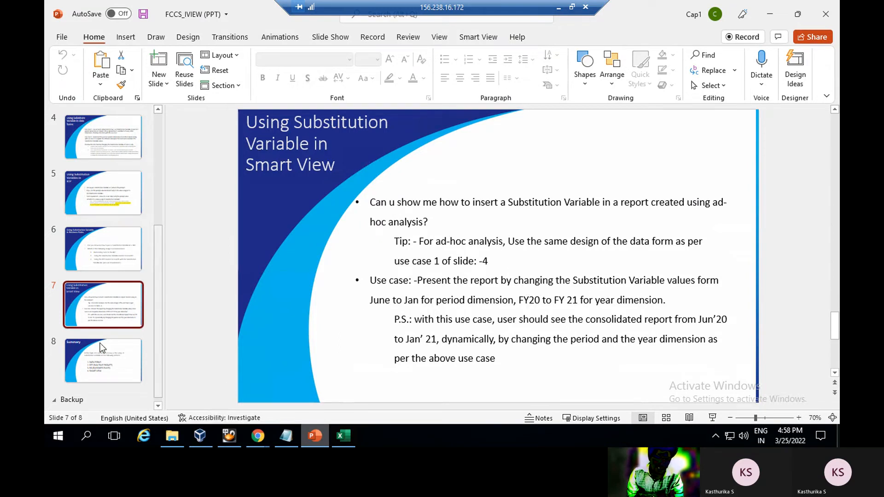
pyautogui.click(341, 436)
pyautogui.click(248, 250)
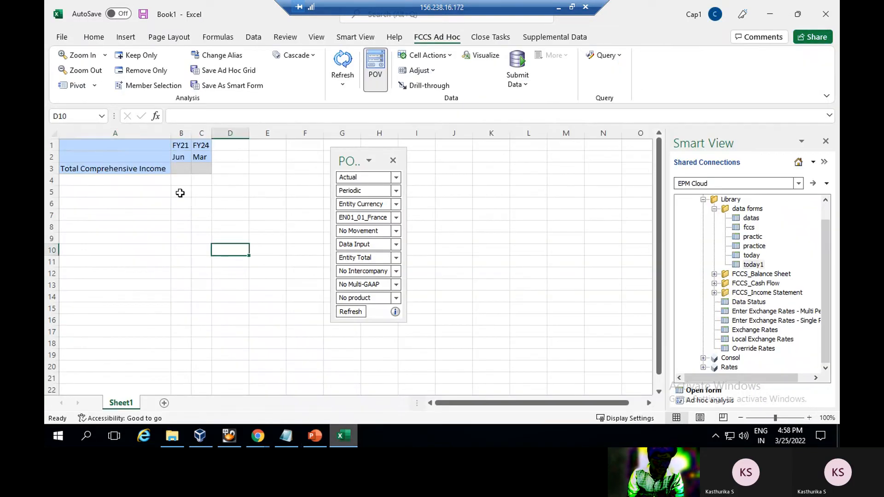
pyautogui.click(181, 147)
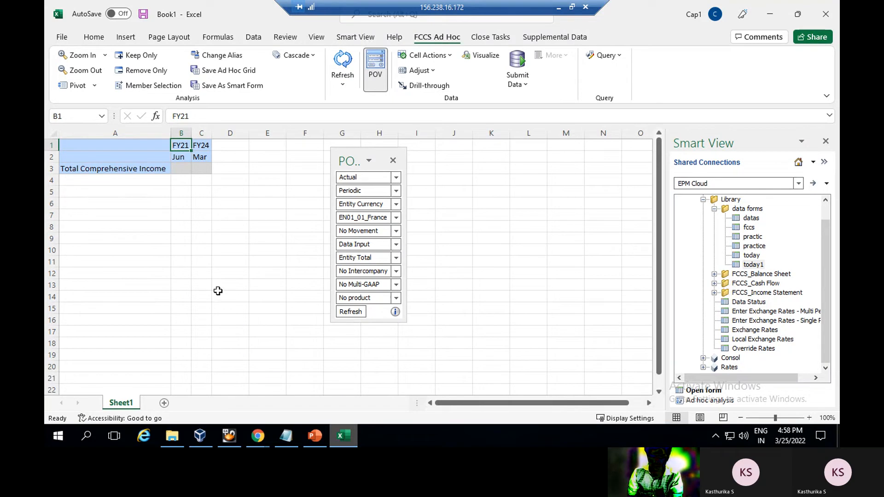
# Switch to the EPM Cloud window in Chrome and open the application's list of substitution variables.
pyautogui.click(258, 436)
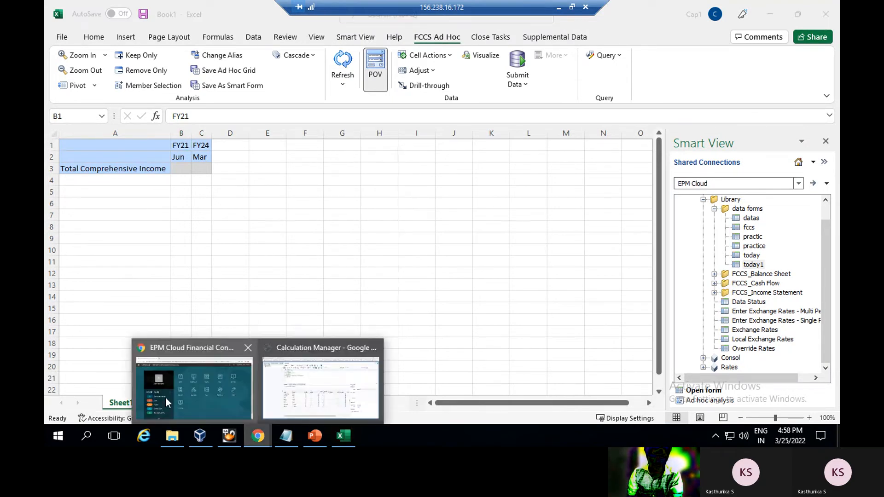
pyautogui.click(165, 396)
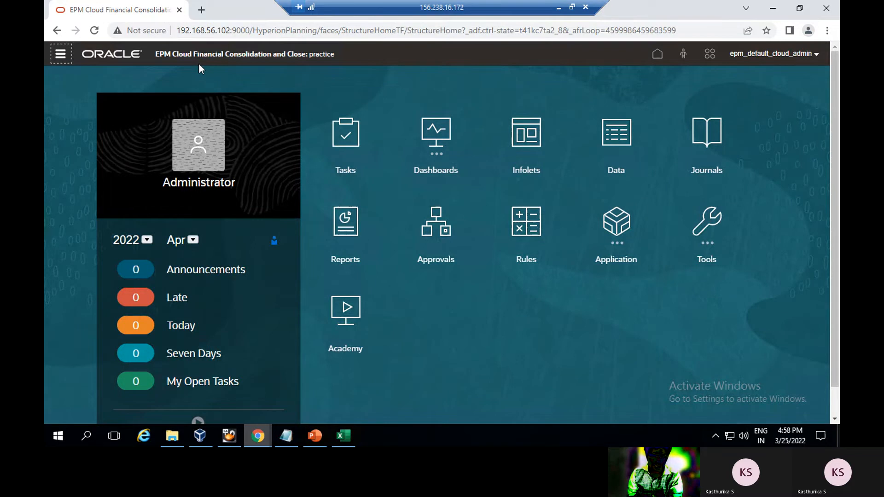
pyautogui.click(61, 54)
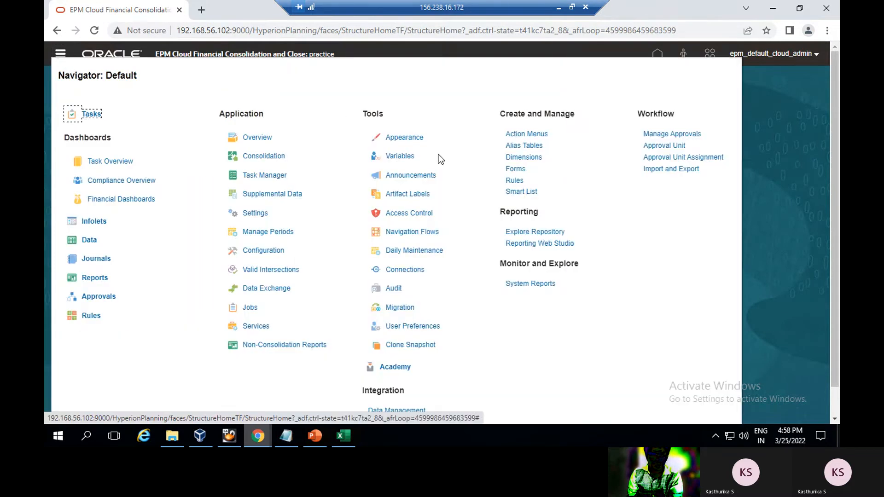
pyautogui.click(389, 157)
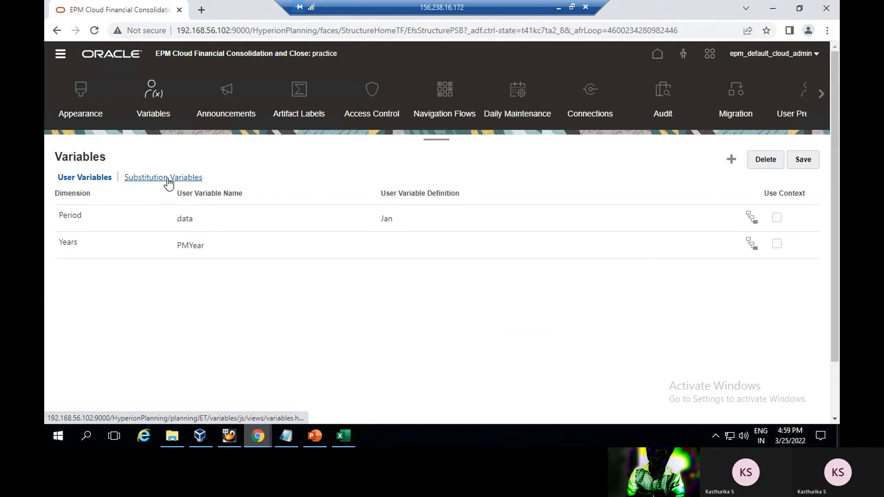
pyautogui.click(169, 179)
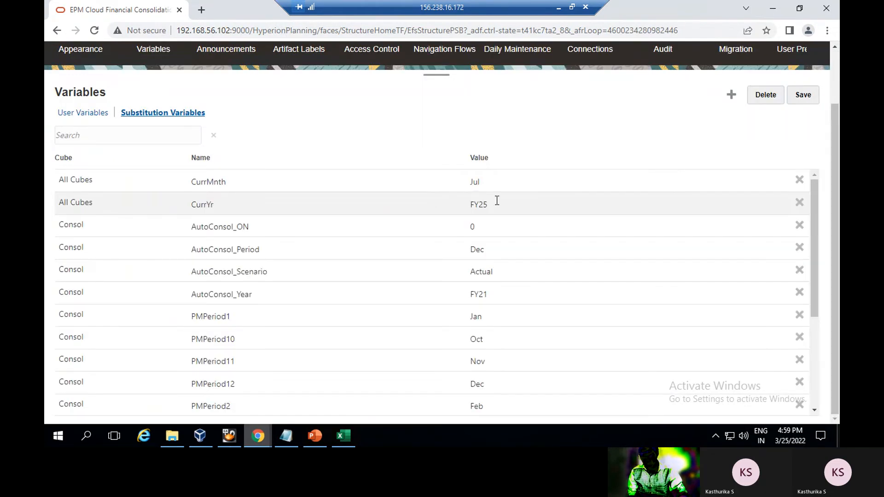
# Set the CurrMnth substitution variable to Mar, checking the ad hoc grid in Excel along the way.
pyautogui.click(482, 181)
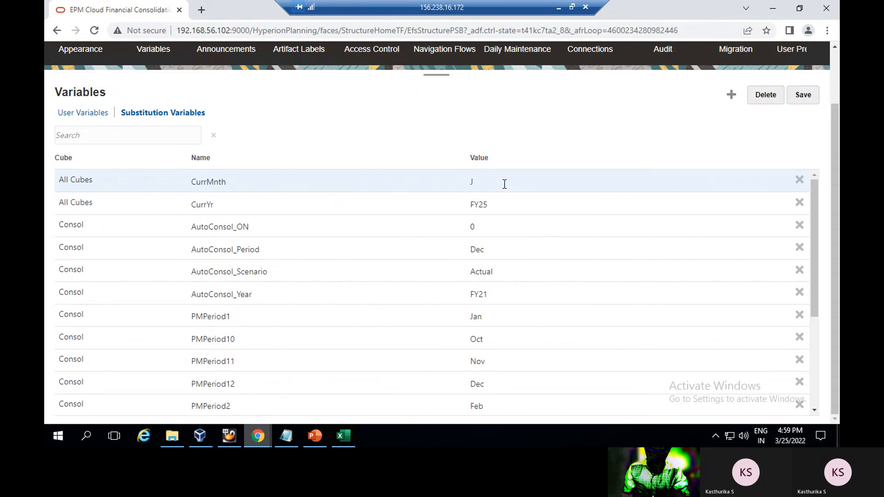
pyautogui.click(345, 437)
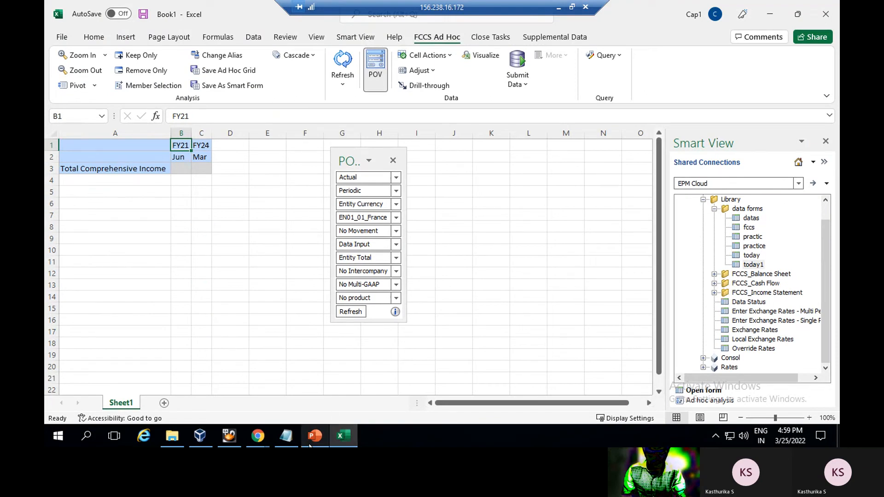
pyautogui.click(257, 437)
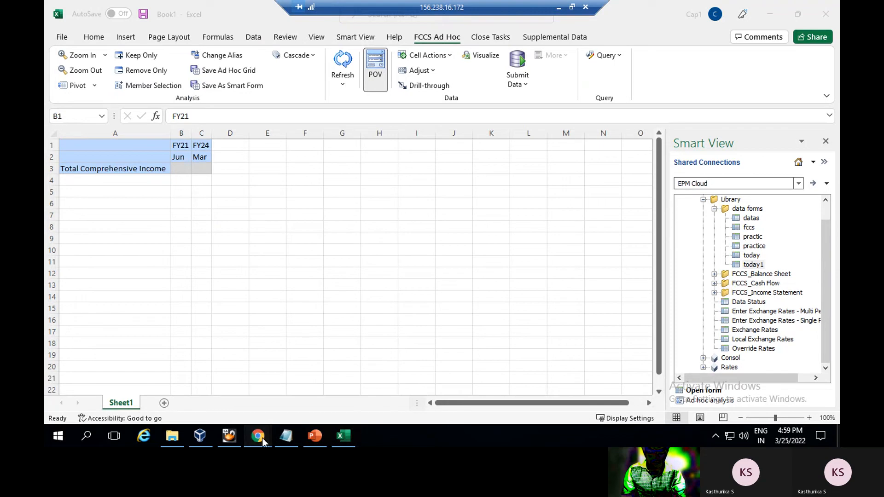
pyautogui.moveTo(258, 436)
pyautogui.click(204, 390)
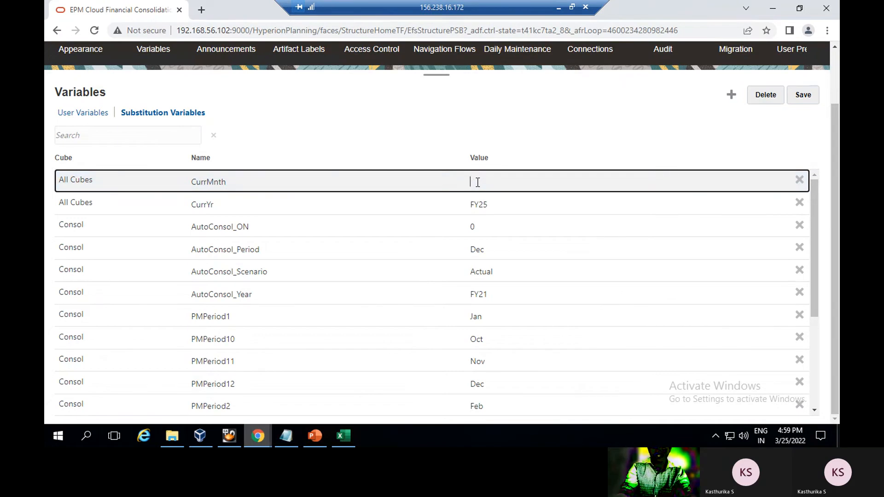
pyautogui.write('mar')
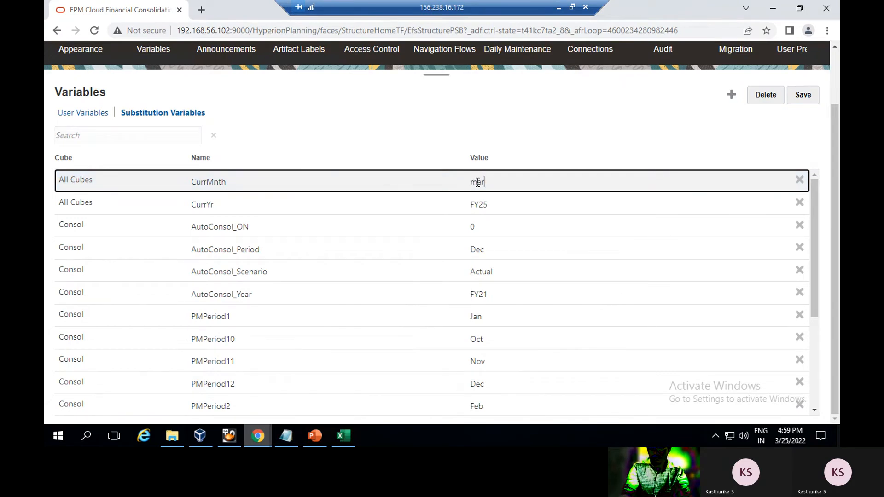
pyautogui.press('BackSpace')
pyautogui.press('BackSpace')
pyautogui.press('BackSpace')
pyautogui.write('mar')
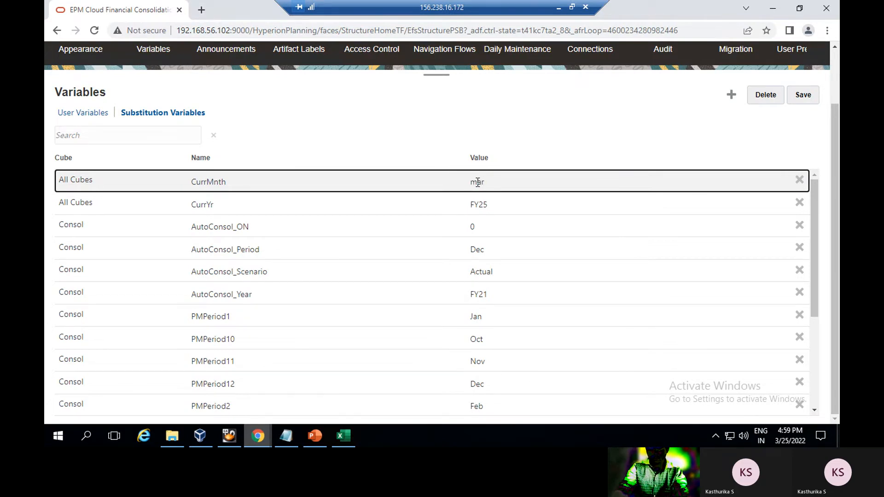
pyautogui.press('BackSpace')
pyautogui.press('BackSpace')
pyautogui.press('BackSpace')
pyautogui.write('Mar')
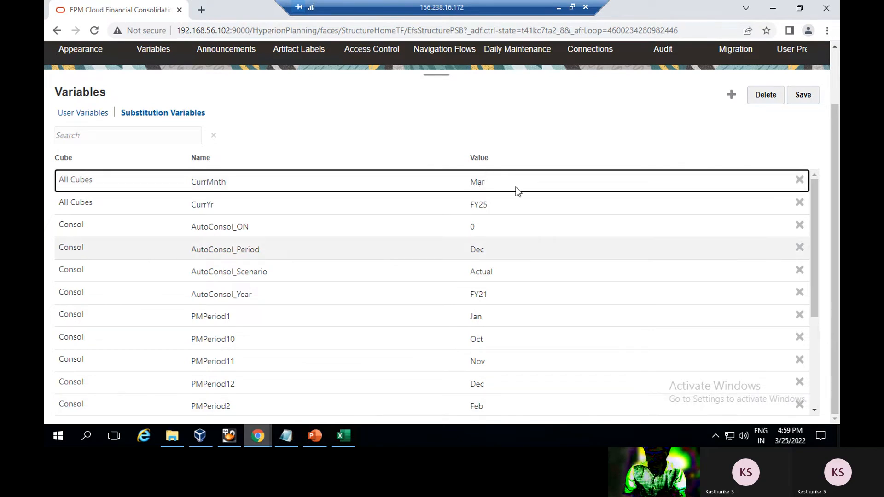
# Set the CurrYr substitution variable to FY22 and save the substitution variables.
pyautogui.click(498, 206)
pyautogui.press('BackSpace')
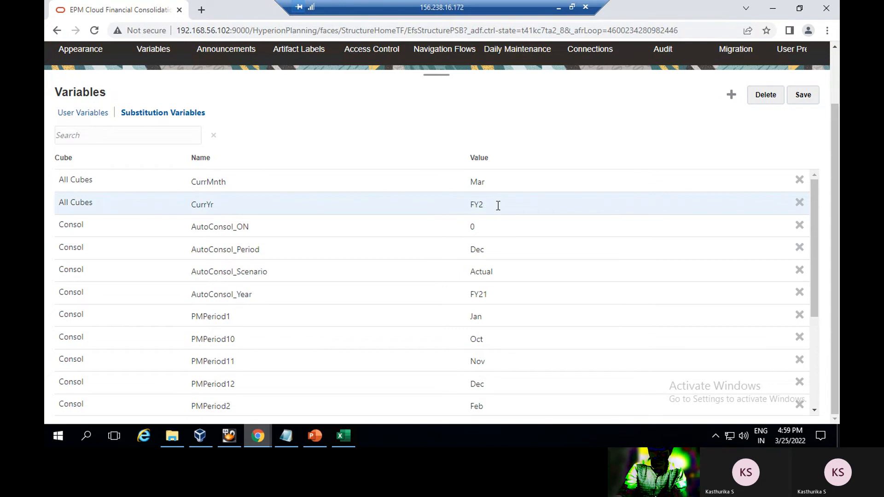
pyautogui.write('2')
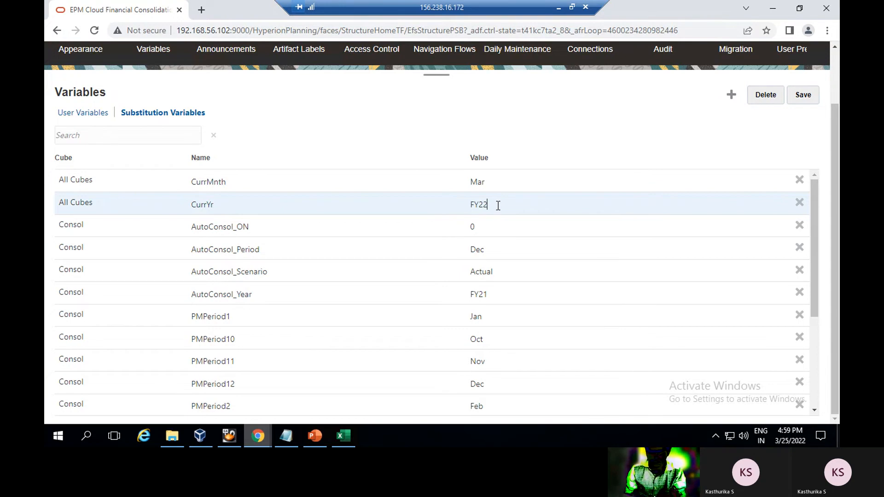
pyautogui.click(807, 97)
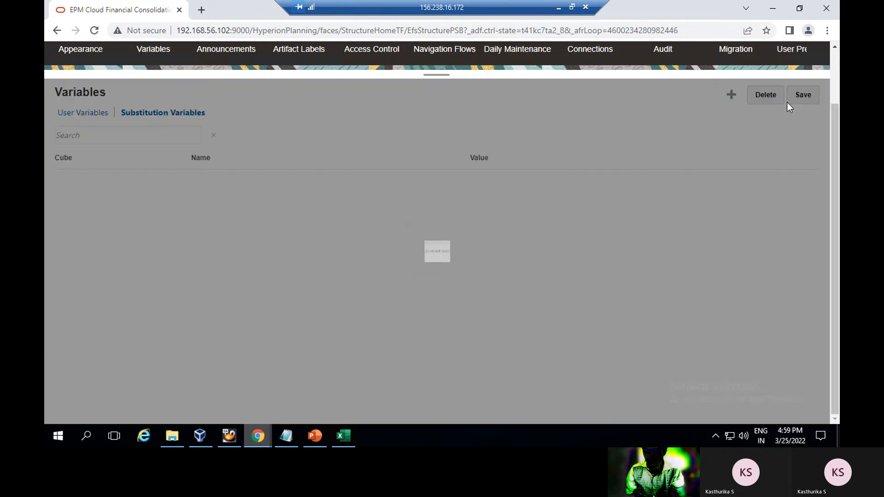
pyautogui.click(473, 280)
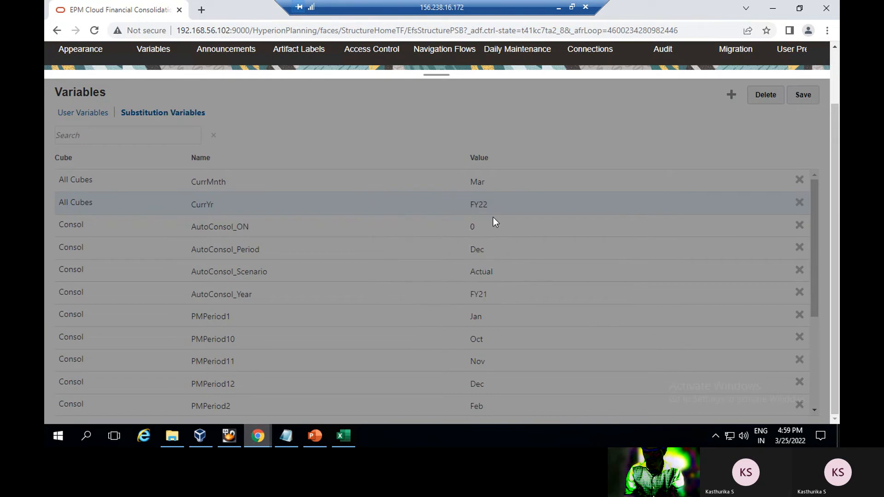
pyautogui.click(802, 99)
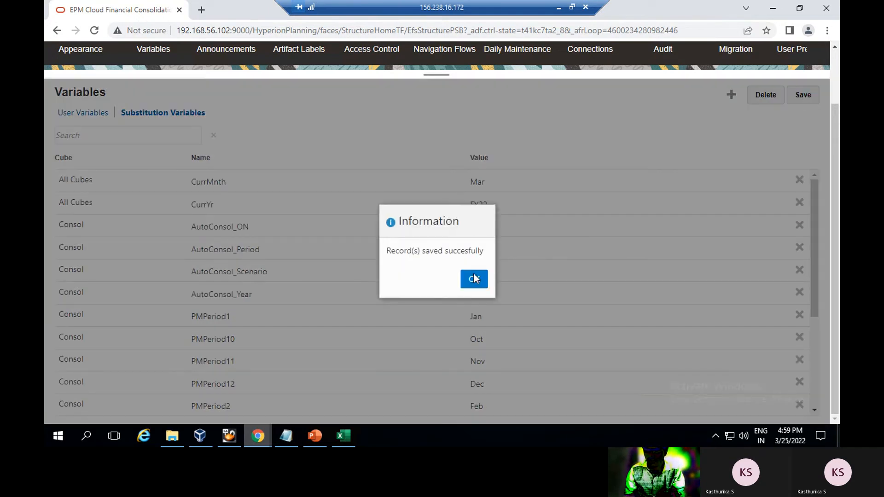
pyautogui.click(468, 274)
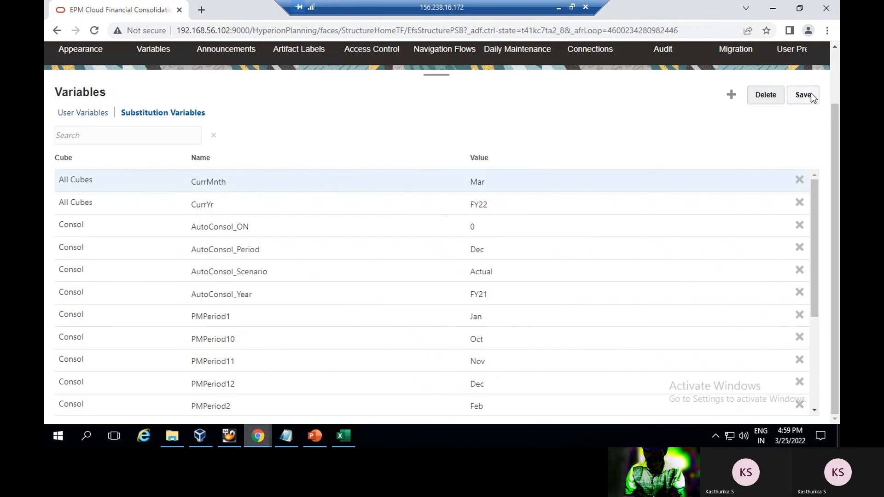
pyautogui.click(811, 93)
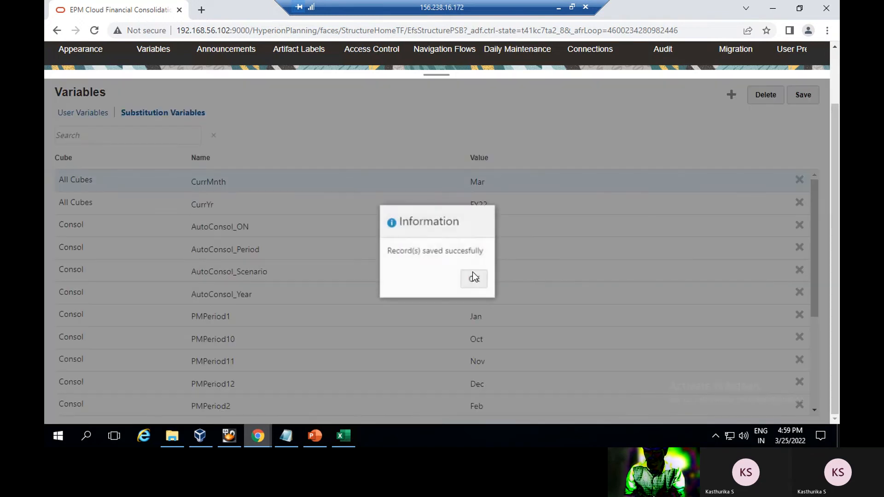
pyautogui.click(475, 281)
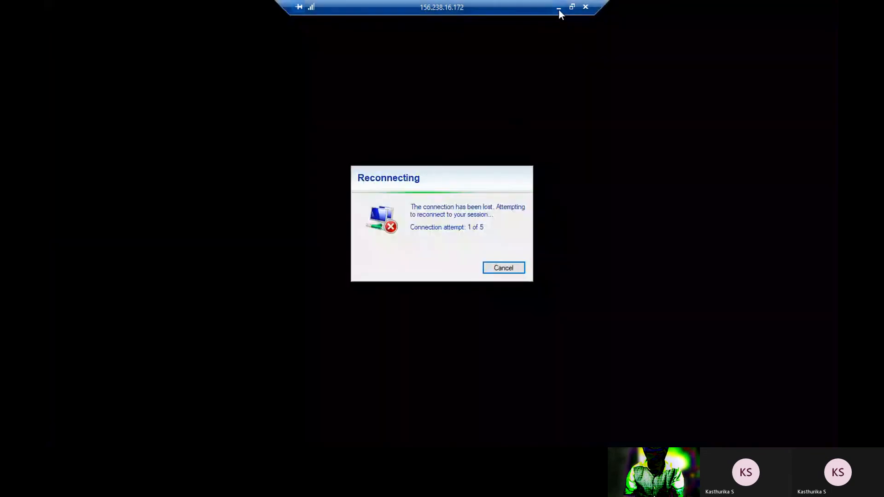
# Check the local computer's Wi-Fi connection and return to the remote desktop session.
pyautogui.click(559, 9)
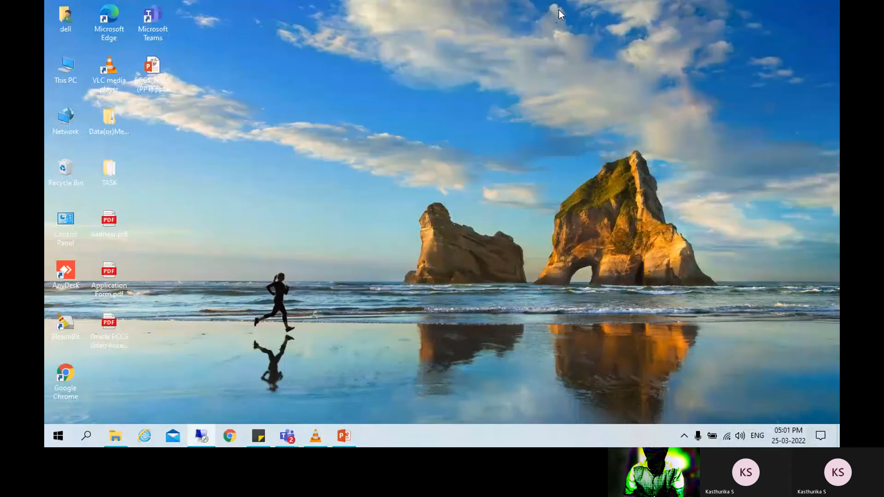
pyautogui.click(202, 436)
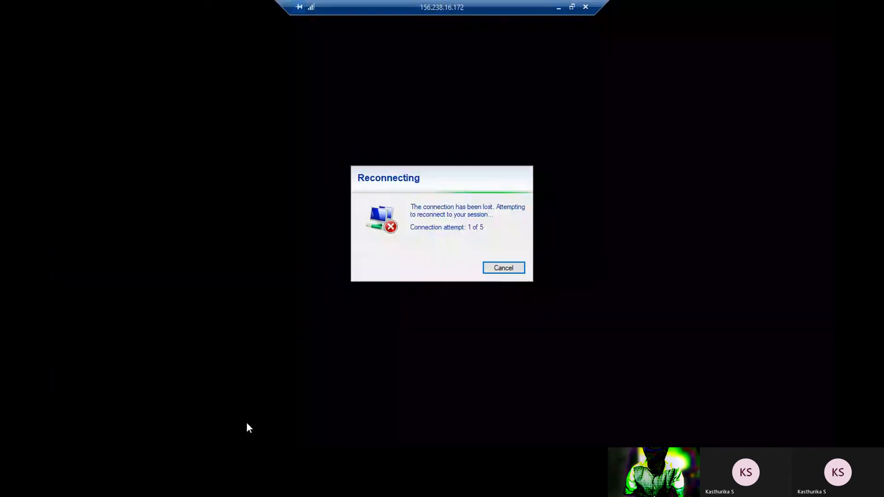
pyautogui.click(558, 9)
pyautogui.click(726, 435)
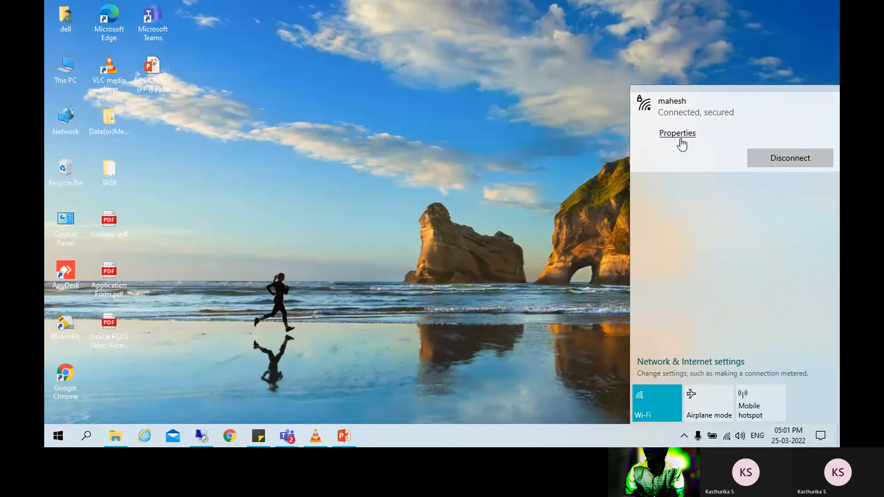
pyautogui.click(538, 179)
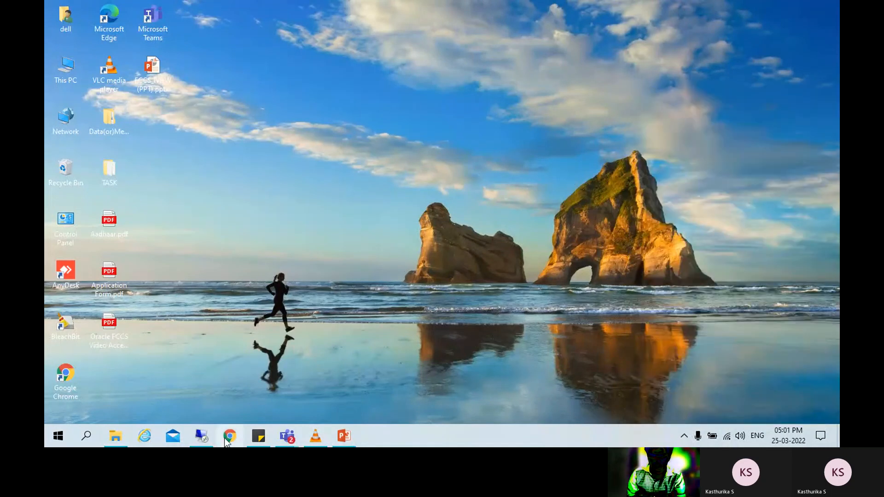
pyautogui.click(201, 436)
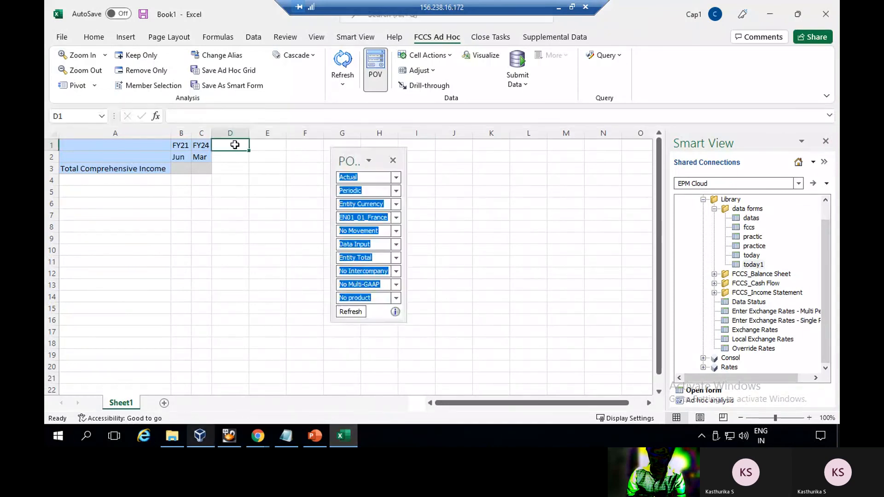
# Check the substitution variable names in the Chrome window and enter &CurrYr in cell D1 of the Excel ad hoc grid.
pyautogui.doubleClick(221, 148)
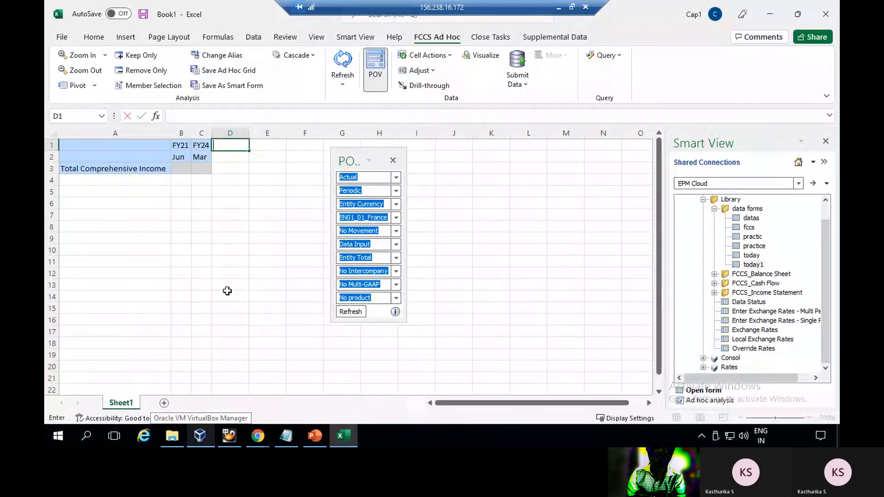
pyautogui.click(257, 436)
pyautogui.click(213, 394)
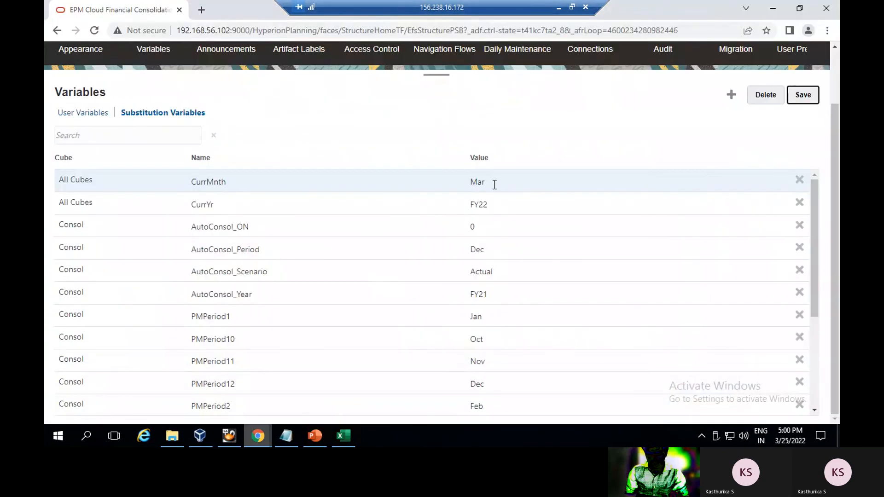
pyautogui.click(347, 434)
pyautogui.doubleClick(234, 144)
pyautogui.write('&')
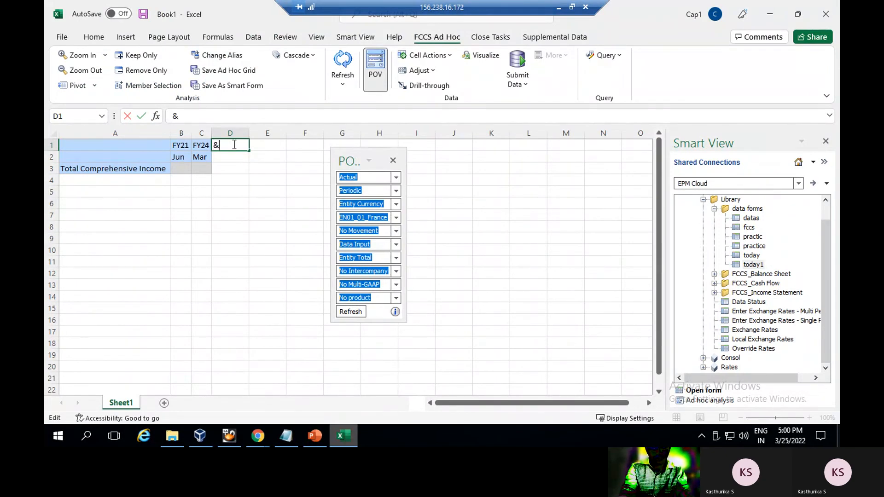
pyautogui.write('CurrYr')
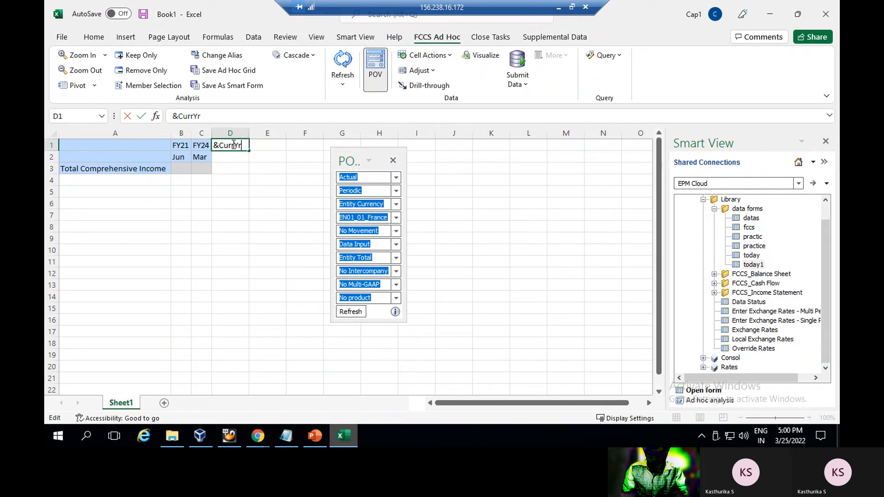
# Enter &CurrMnth in cell D2 and refresh the ad hoc grid.
pyautogui.click(227, 154)
pyautogui.write('&')
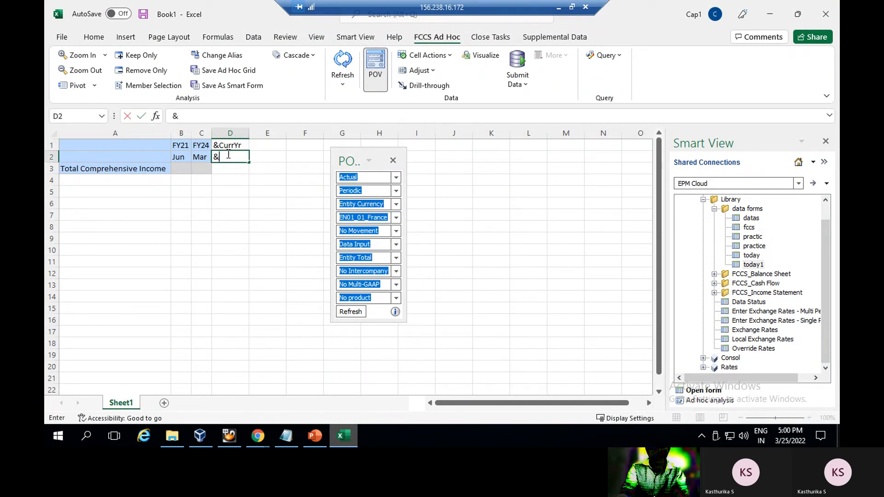
pyautogui.write('C')
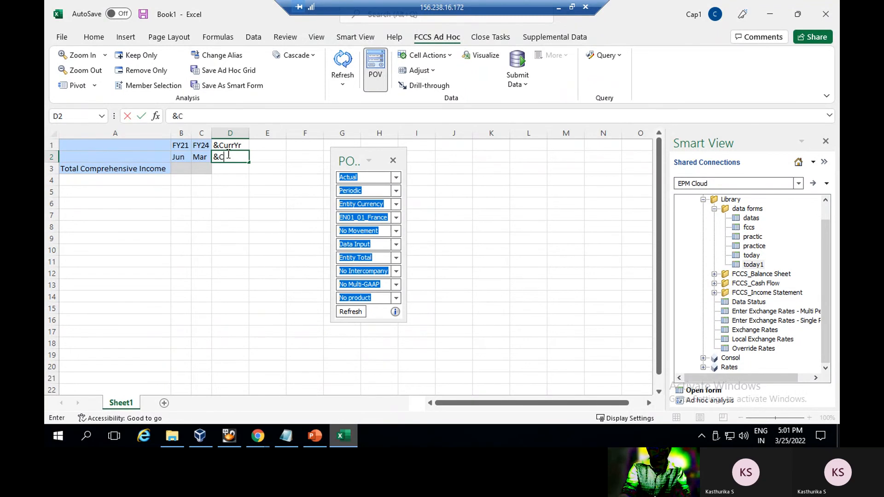
pyautogui.write('urrMnth')
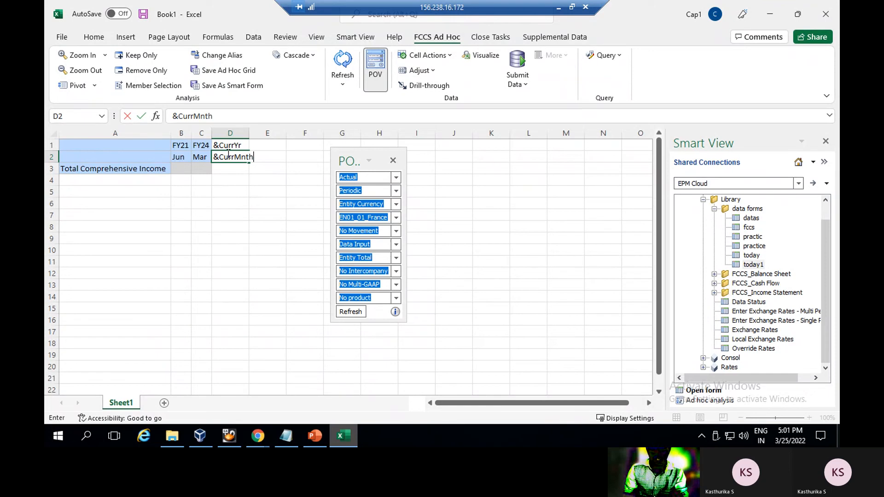
pyautogui.click(234, 170)
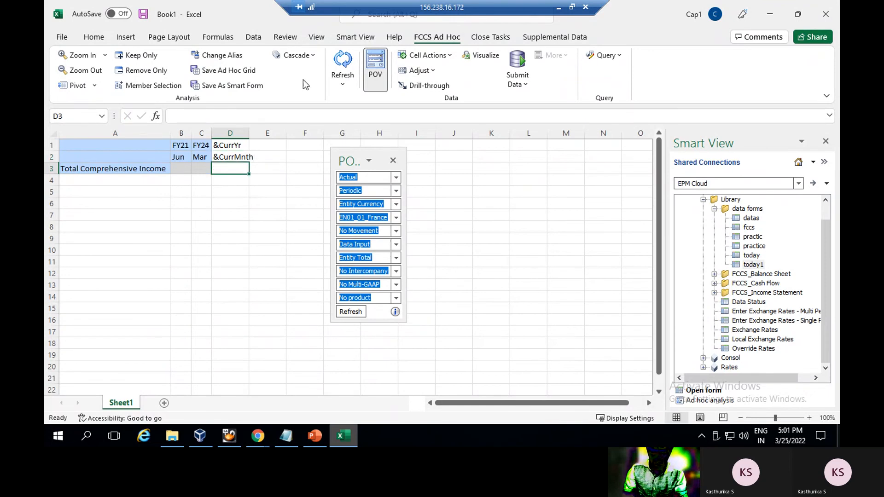
pyautogui.click(343, 62)
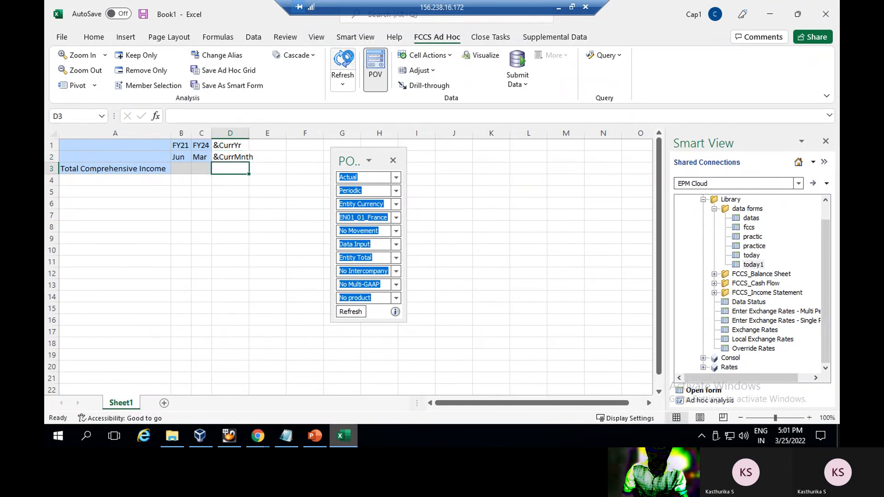
pyautogui.click(246, 235)
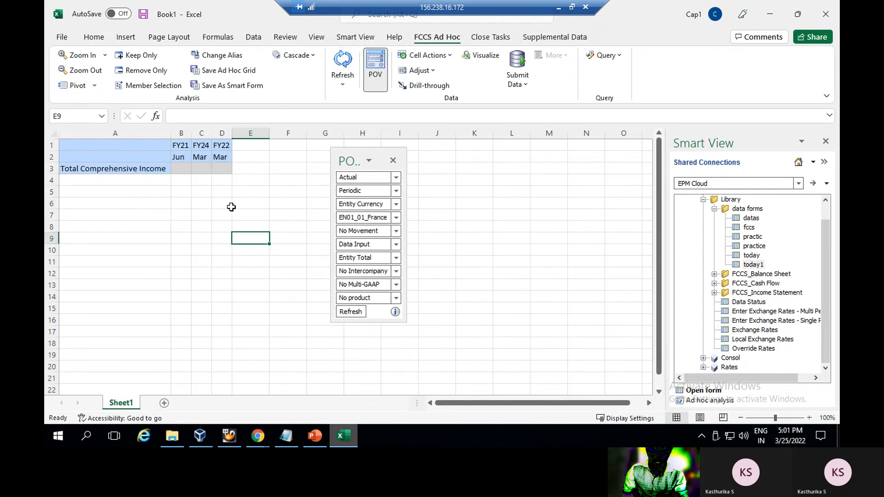
# Review the CurrMnth and CurrYr values in the Chrome substitution variables list and return to the Excel grid.
pyautogui.click(260, 436)
pyautogui.click(195, 374)
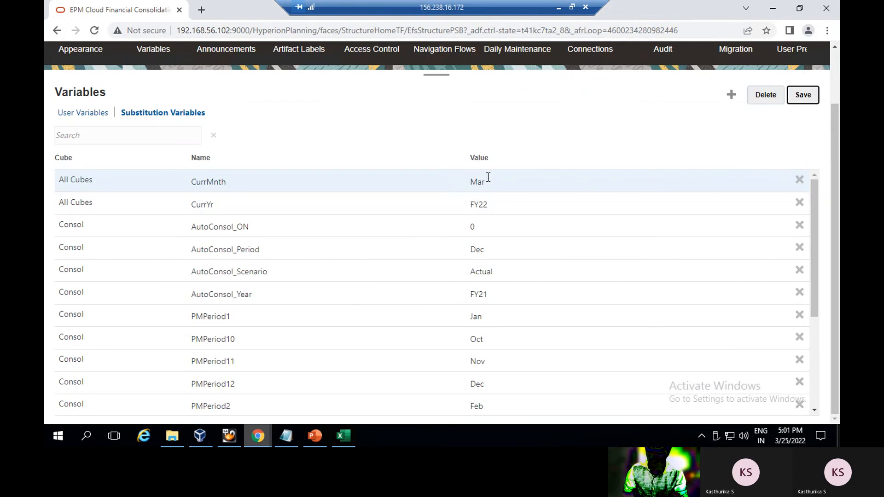
pyautogui.click(342, 438)
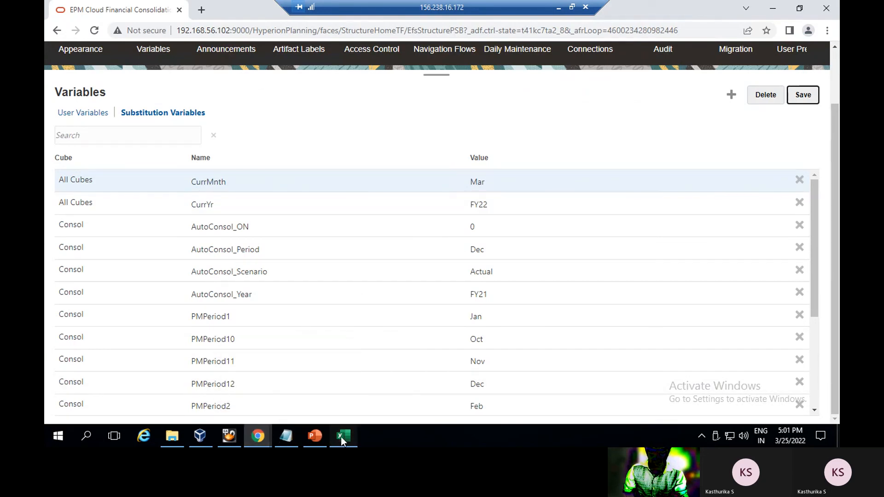